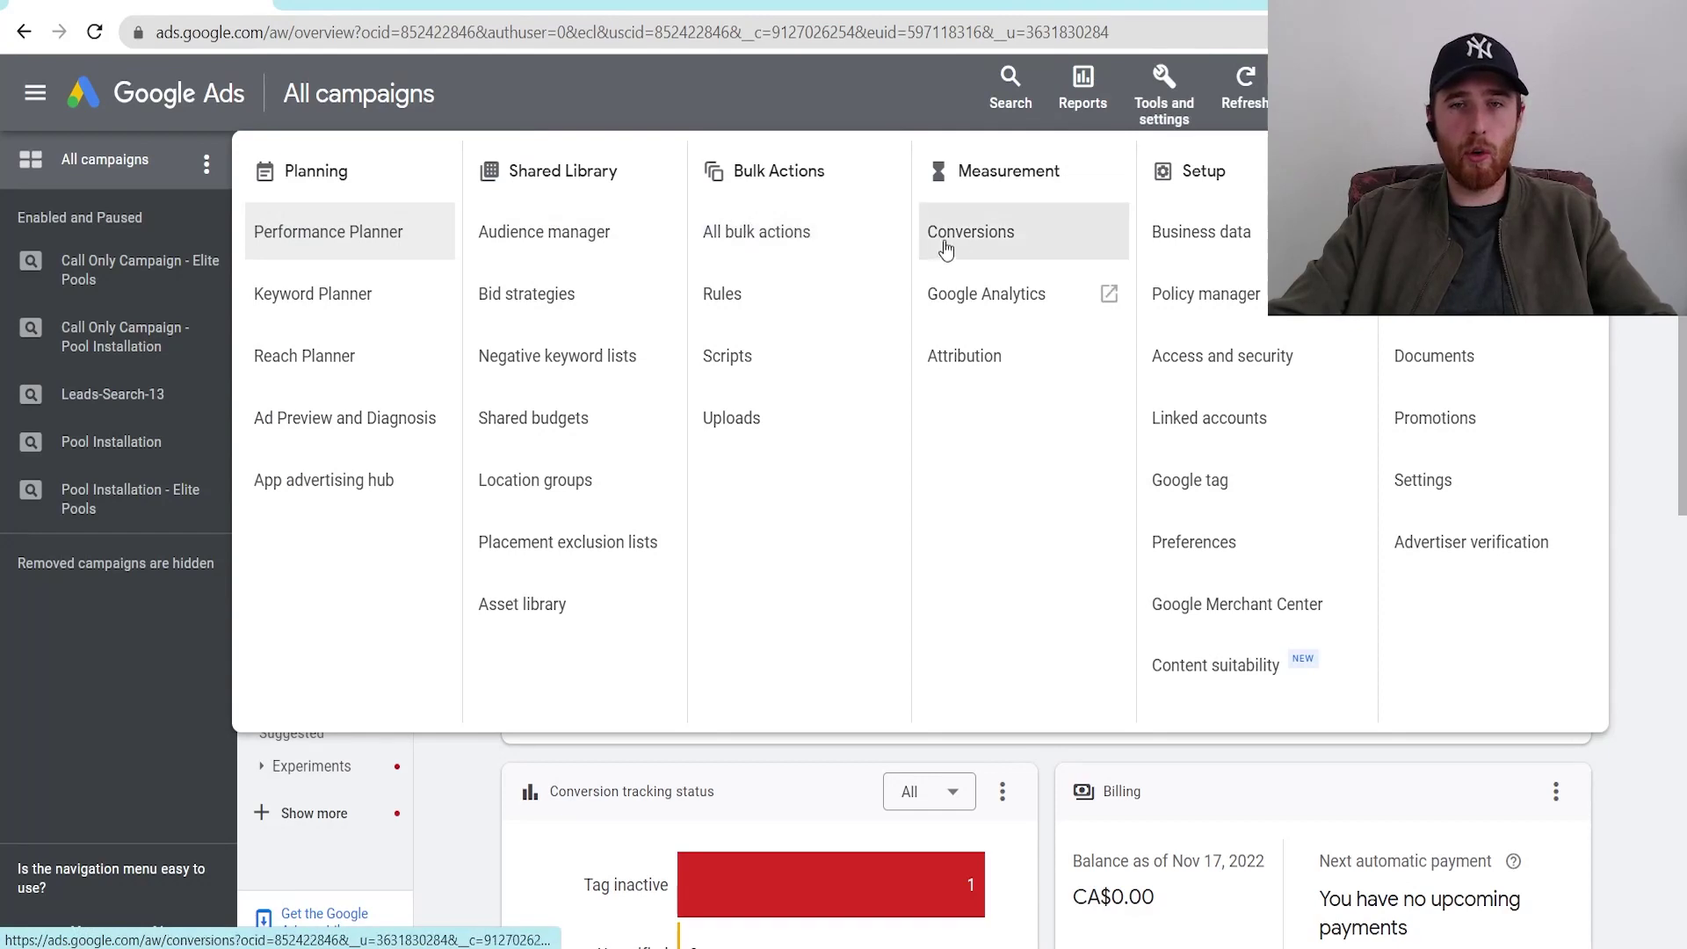
# Step: Open Keyword Planner in a new browser tab and start discovering new keywords
pyautogui.rightClick(341, 312)
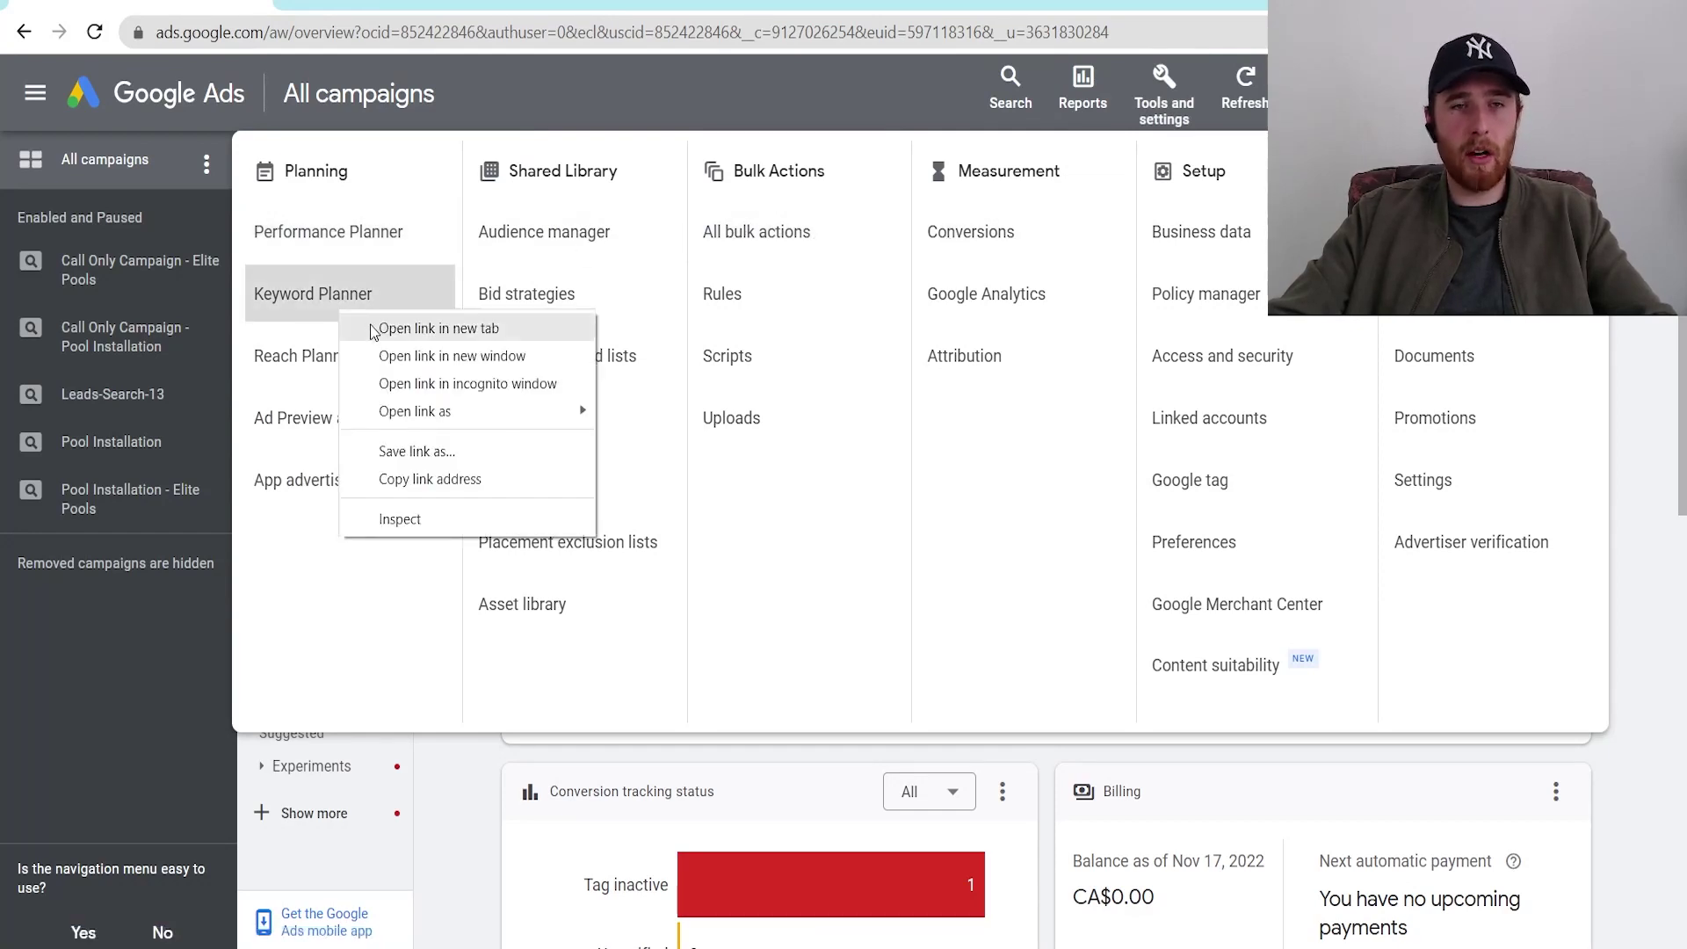
pyautogui.click(376, 327)
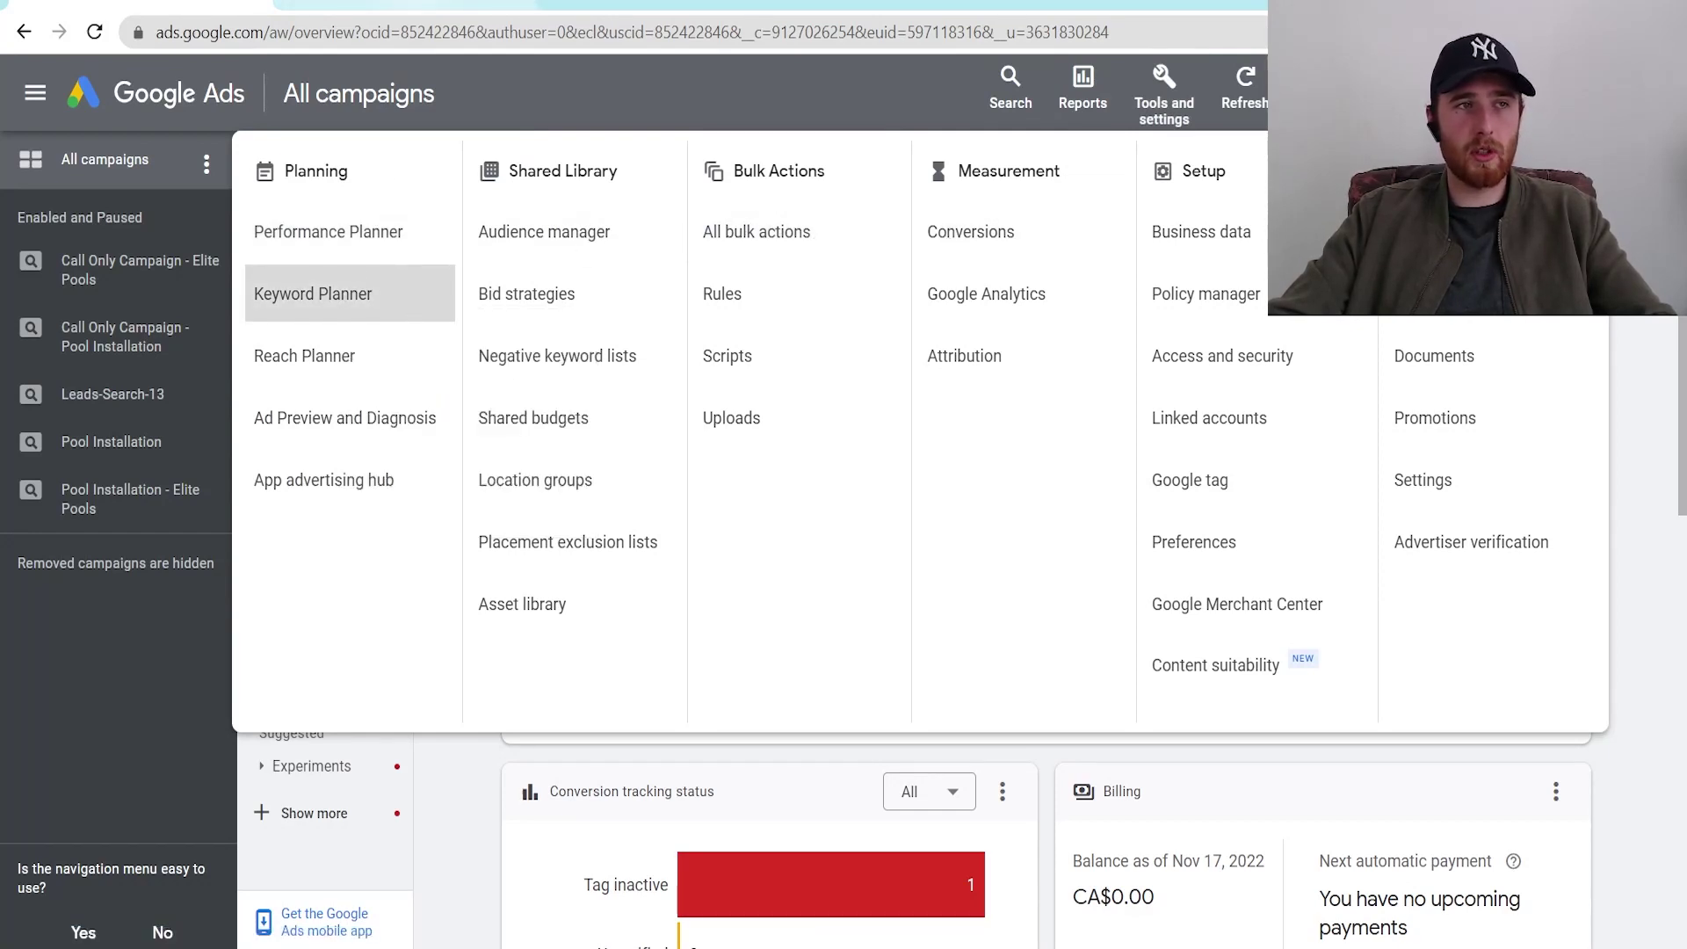
pyautogui.hotkey('ctrl', 'Tab')
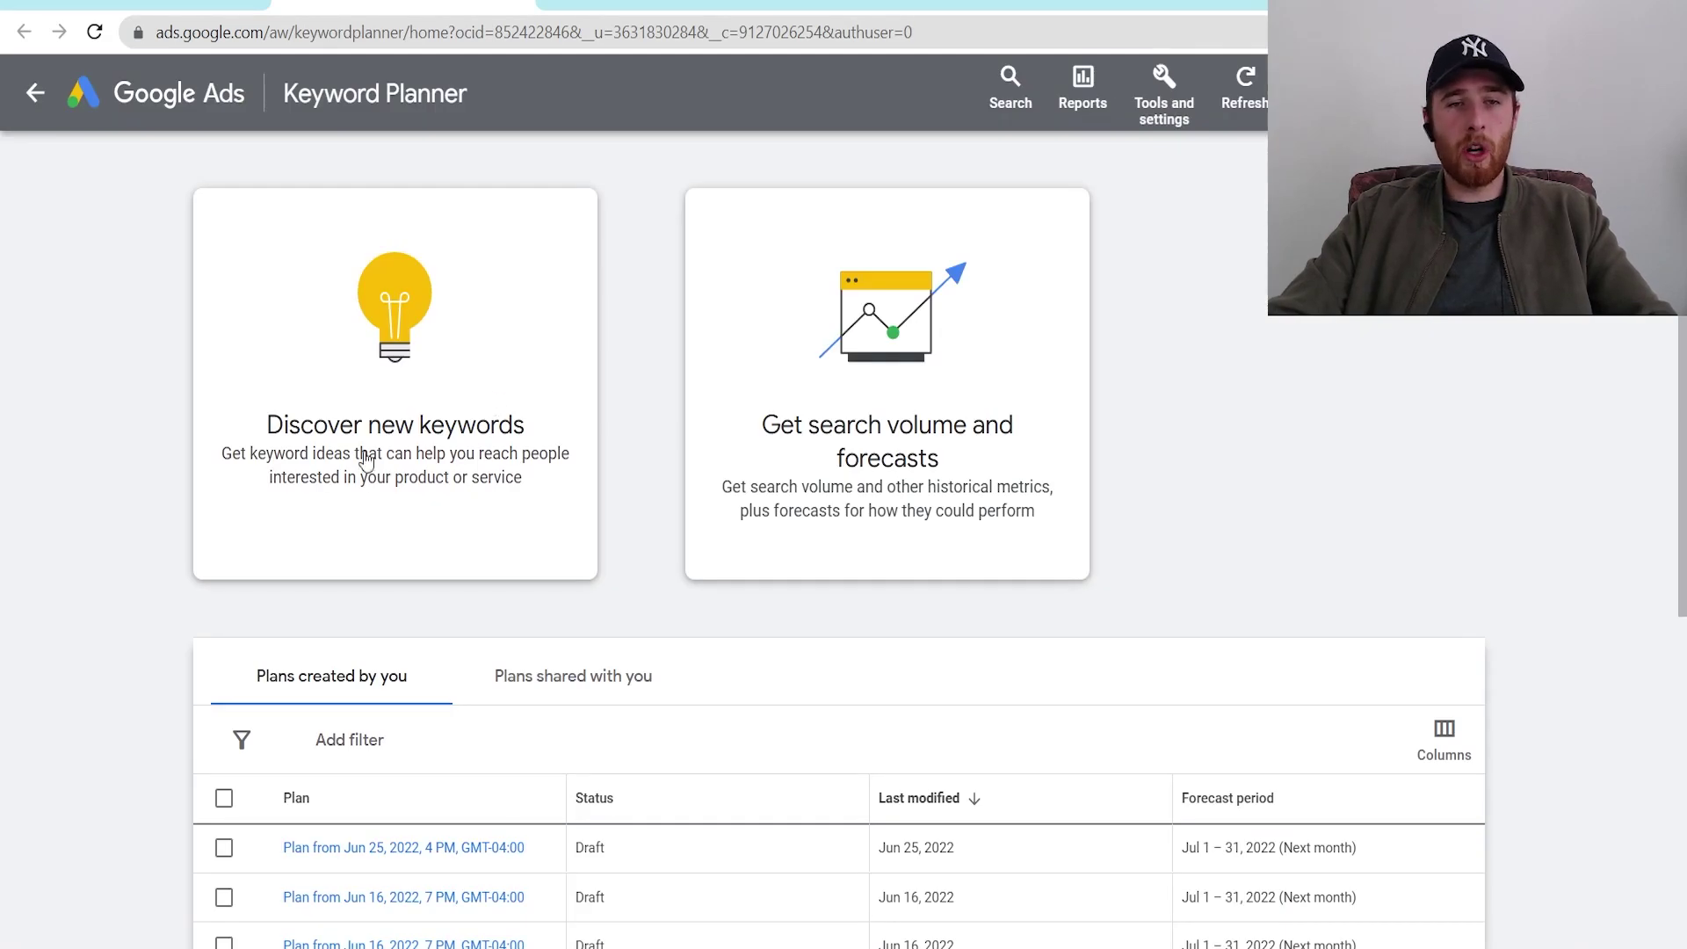
pyautogui.click(399, 433)
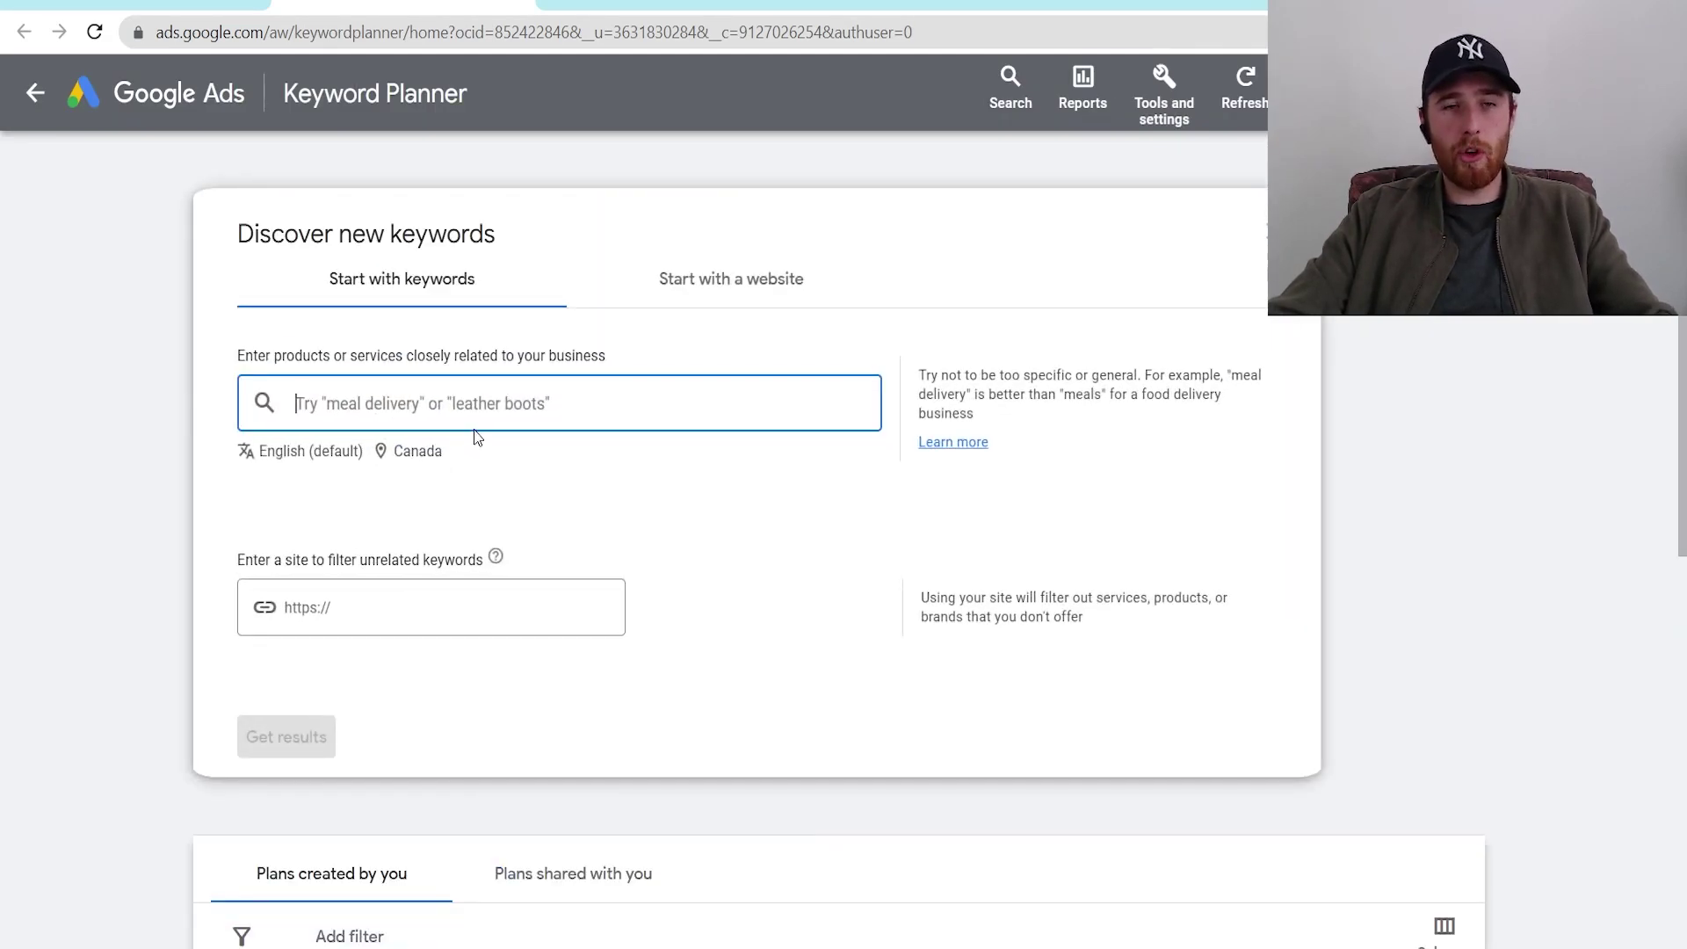
# Step: Replace Canada with the city of Hamilton, Ontario, Canada in the keyword search's targeted locations
pyautogui.click(410, 453)
pyautogui.click(696, 424)
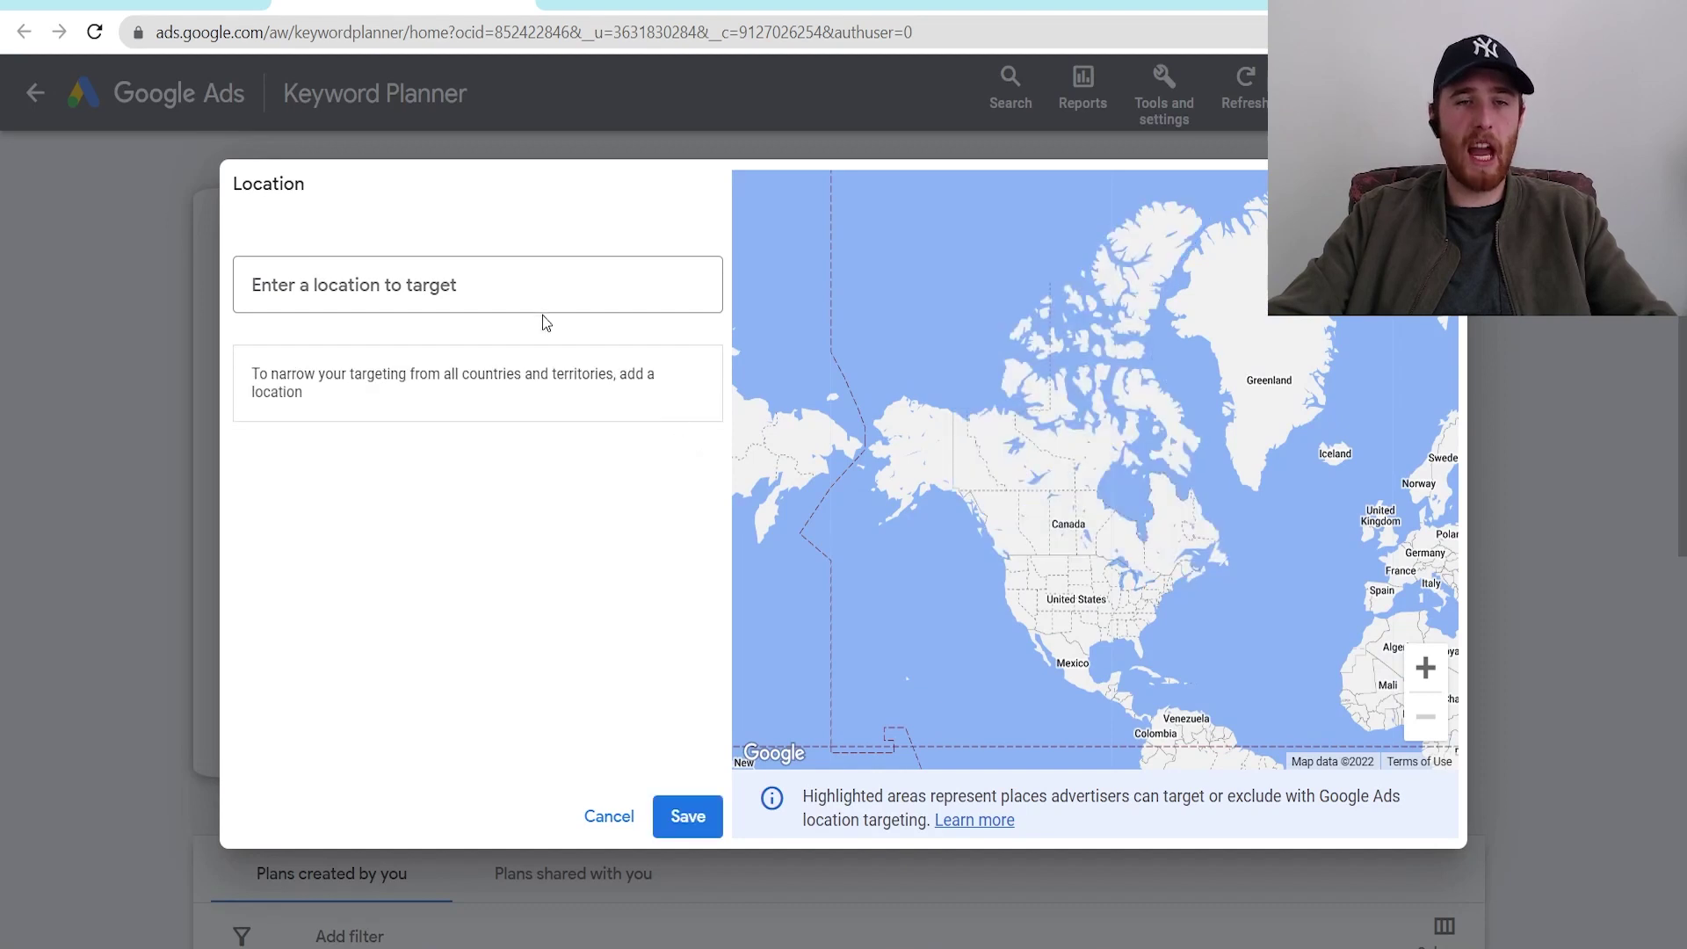
pyautogui.click(525, 290)
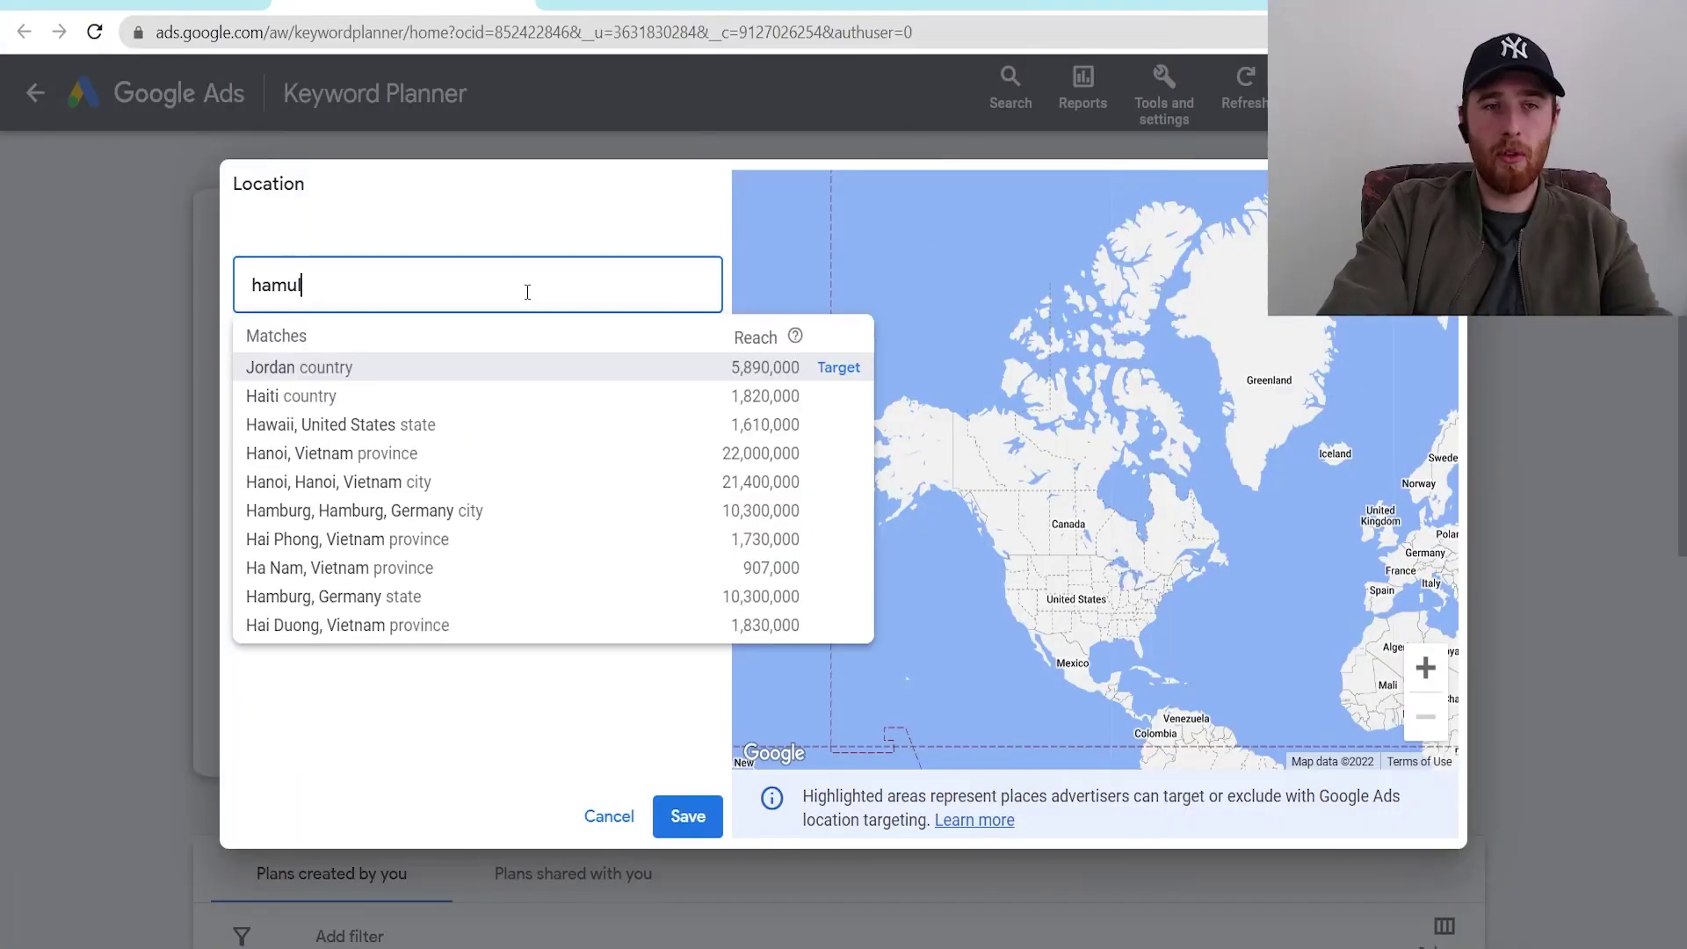
pyautogui.write('lto')
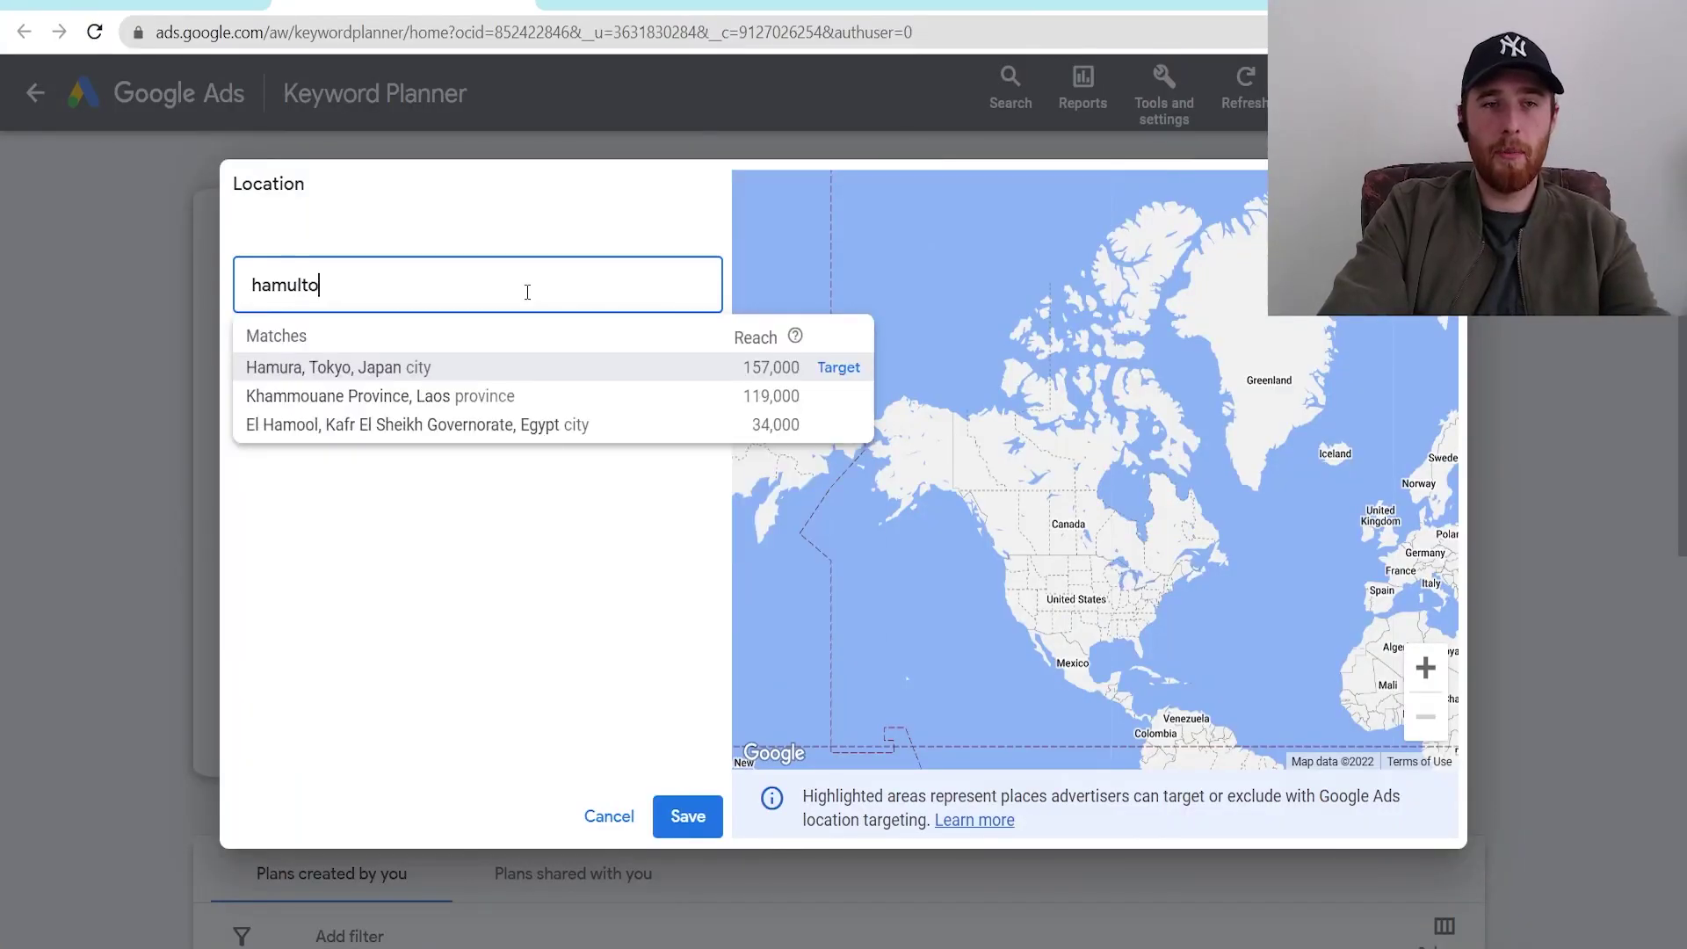
pyautogui.press('BackSpace')
pyautogui.press('BackSpace')
pyautogui.press('BackSpace')
pyautogui.write('ilton')
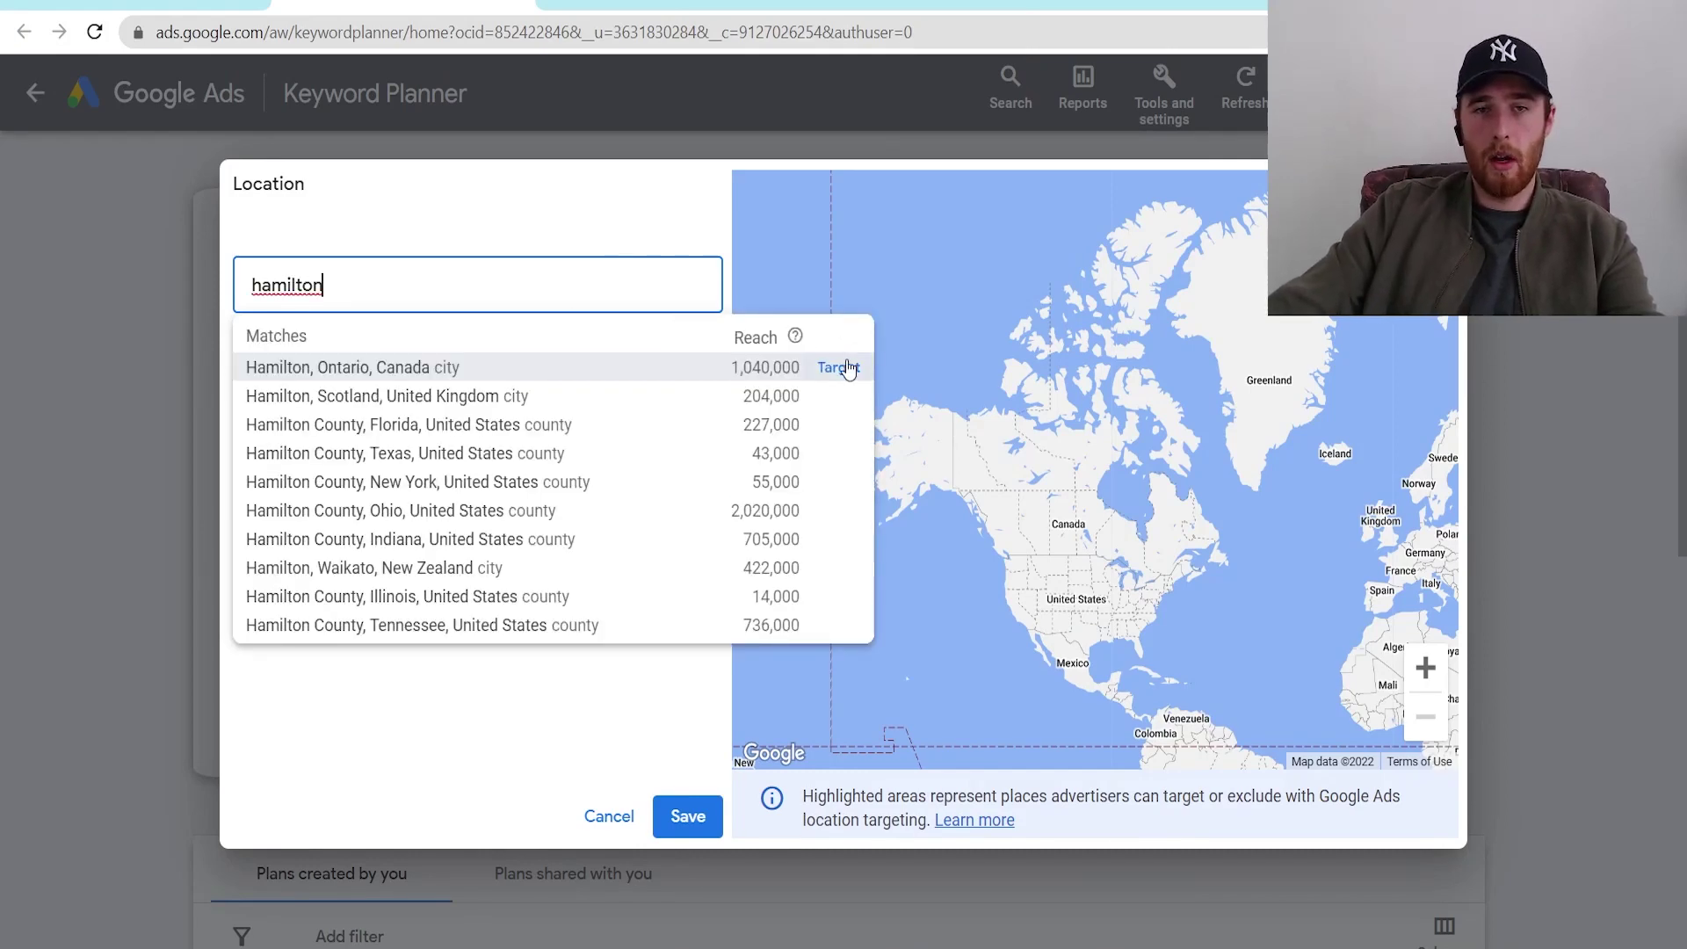
pyautogui.click(848, 369)
# Step: Add Toronto and Mississauga, Ontario, to the targeted locations and save the location settings
pyautogui.write('toro')
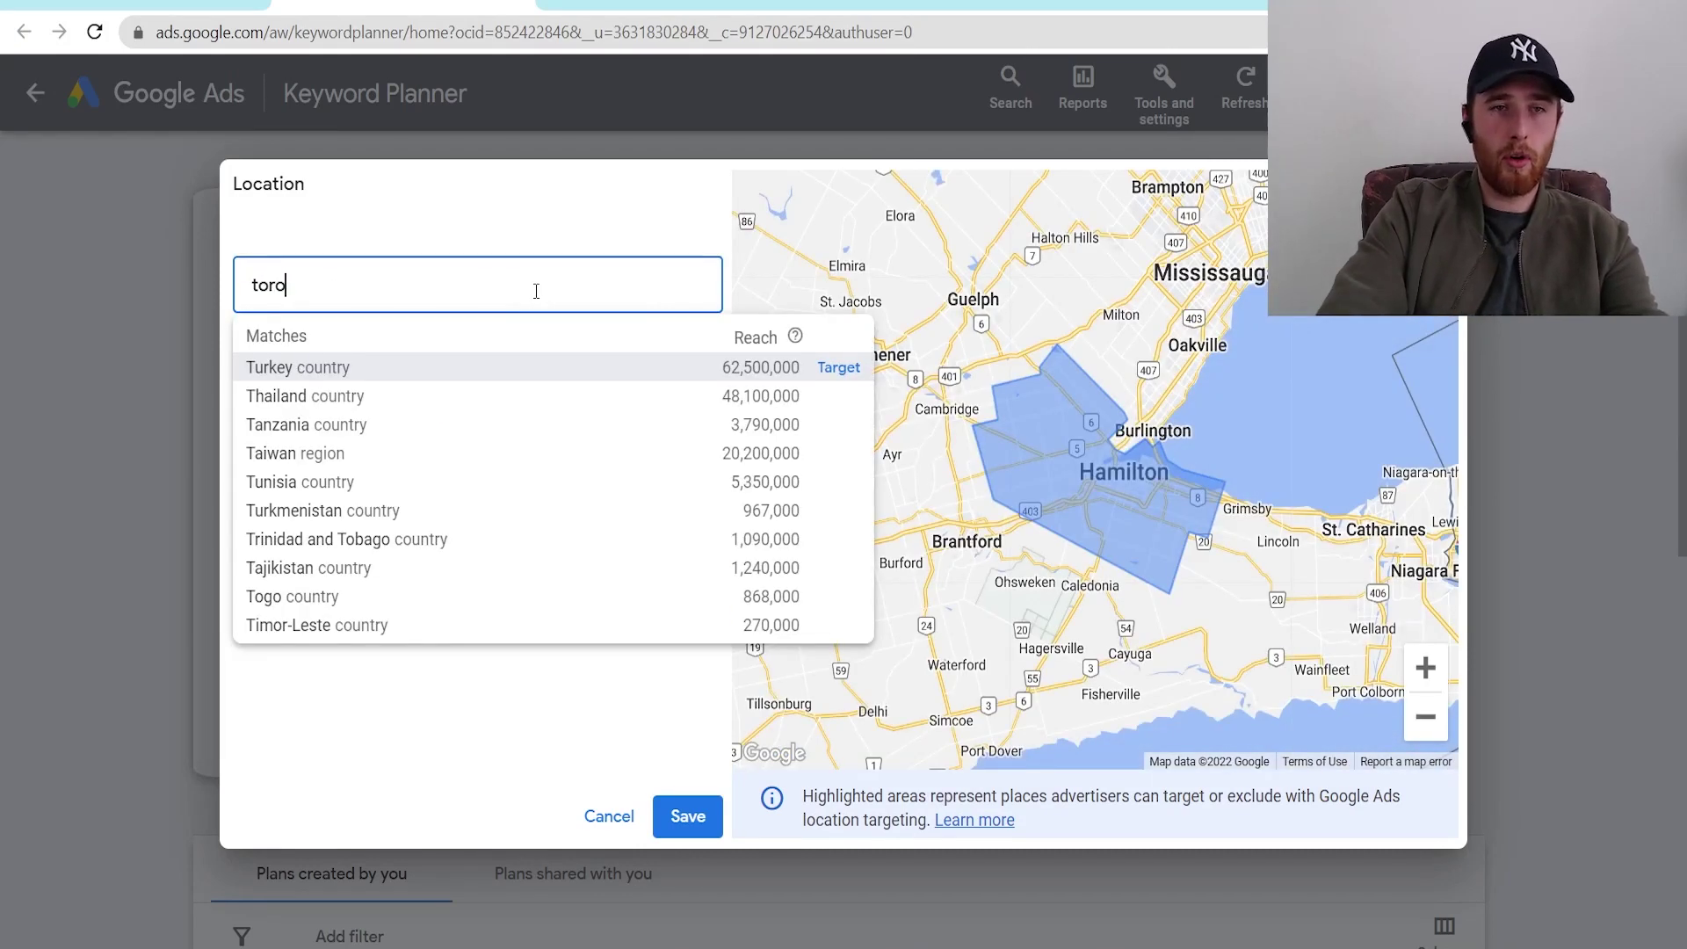
pyautogui.click(834, 369)
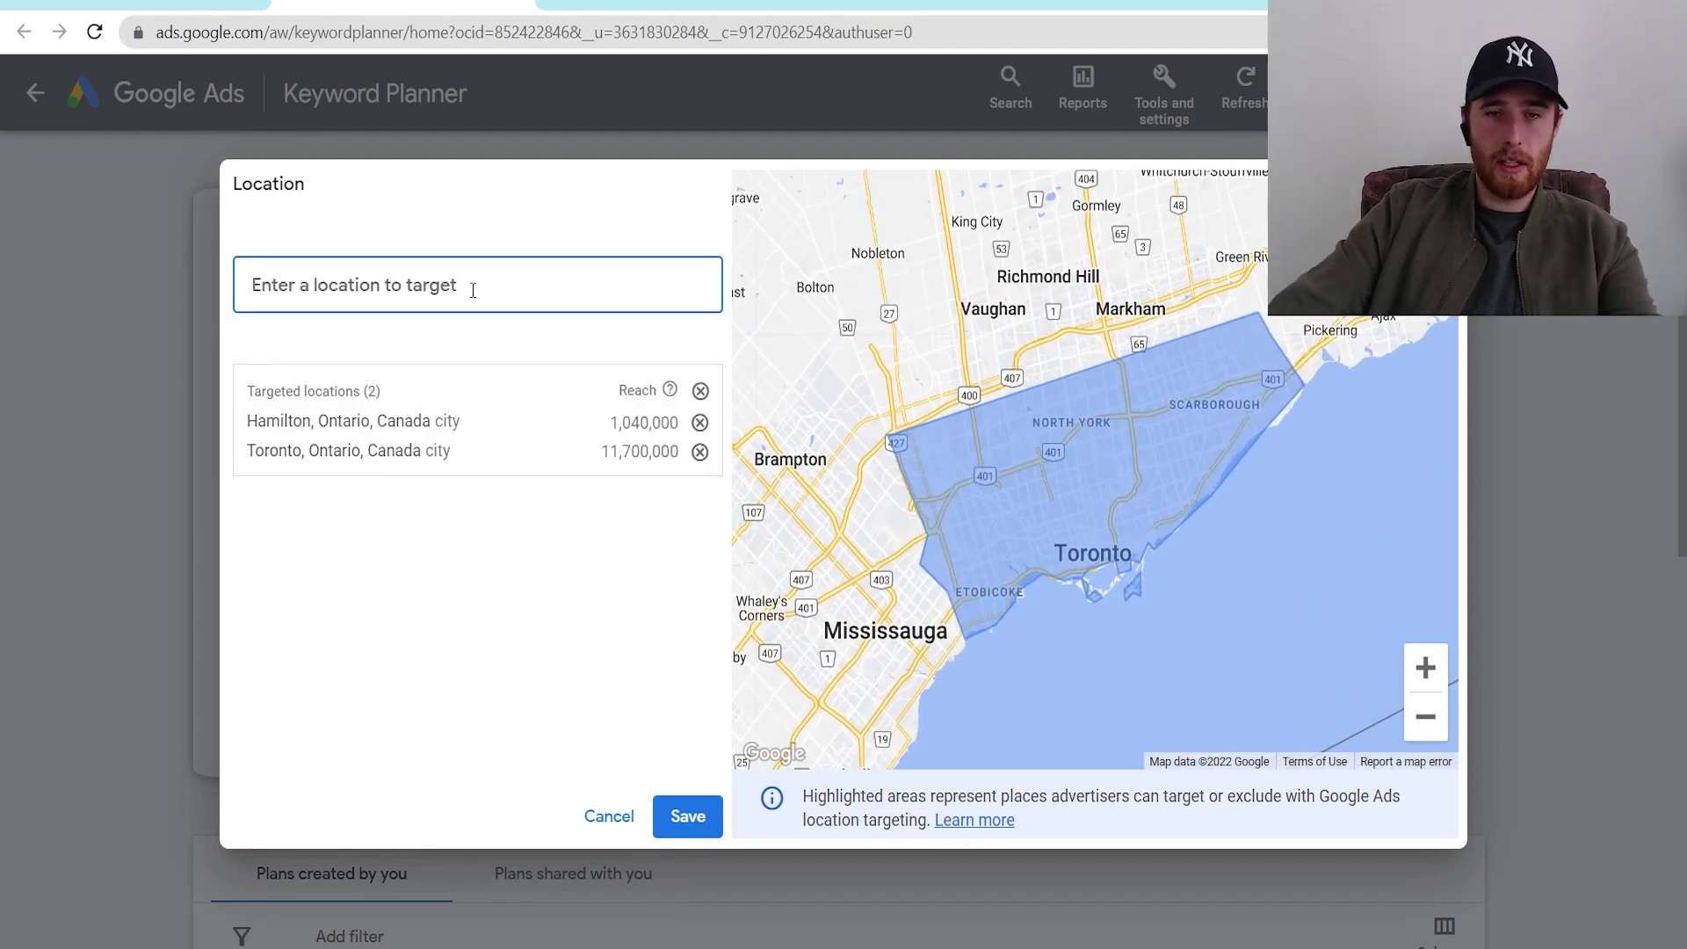
pyautogui.write('missi')
pyautogui.press('Down')
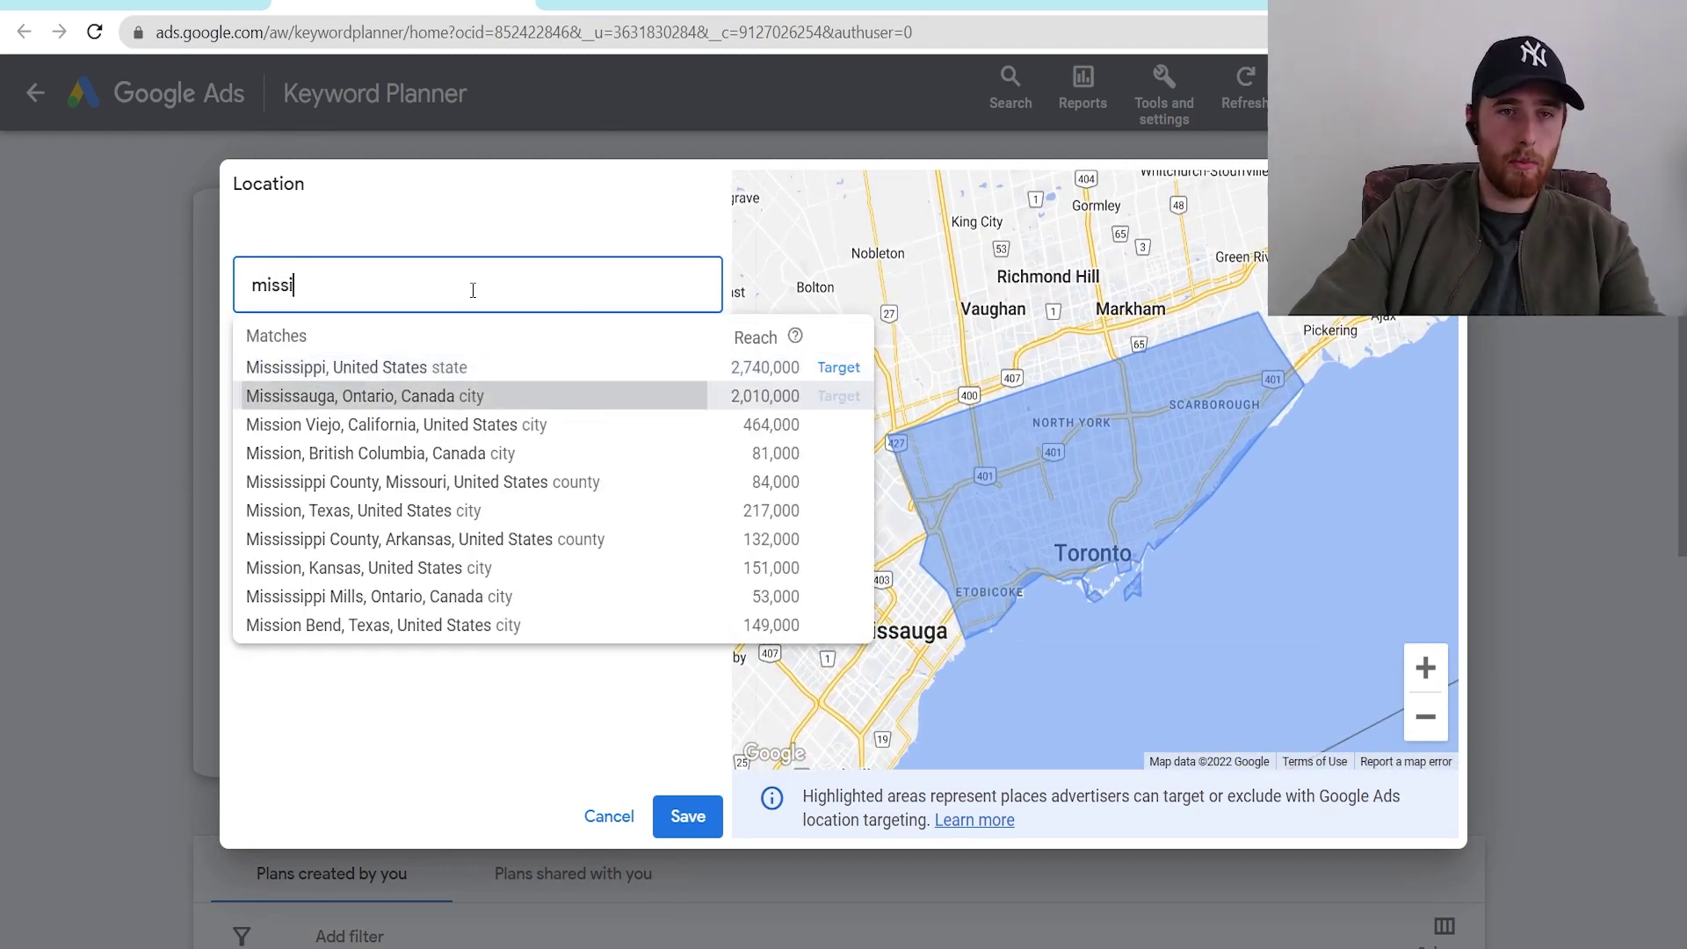
pyautogui.click(821, 399)
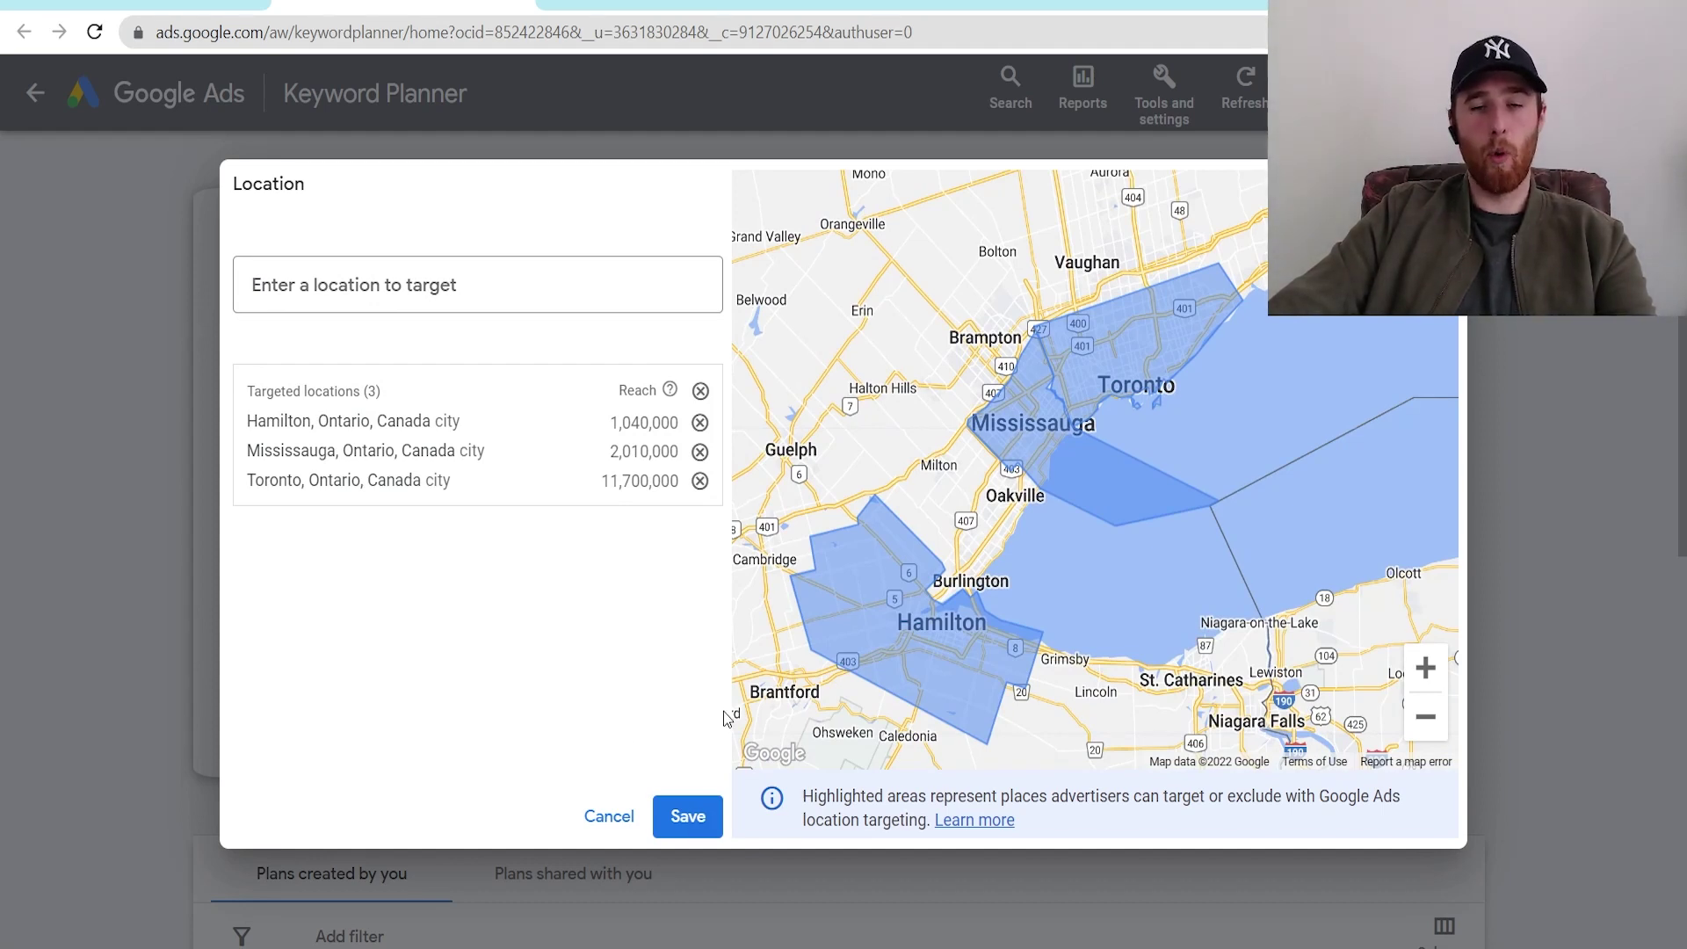
pyautogui.click(689, 818)
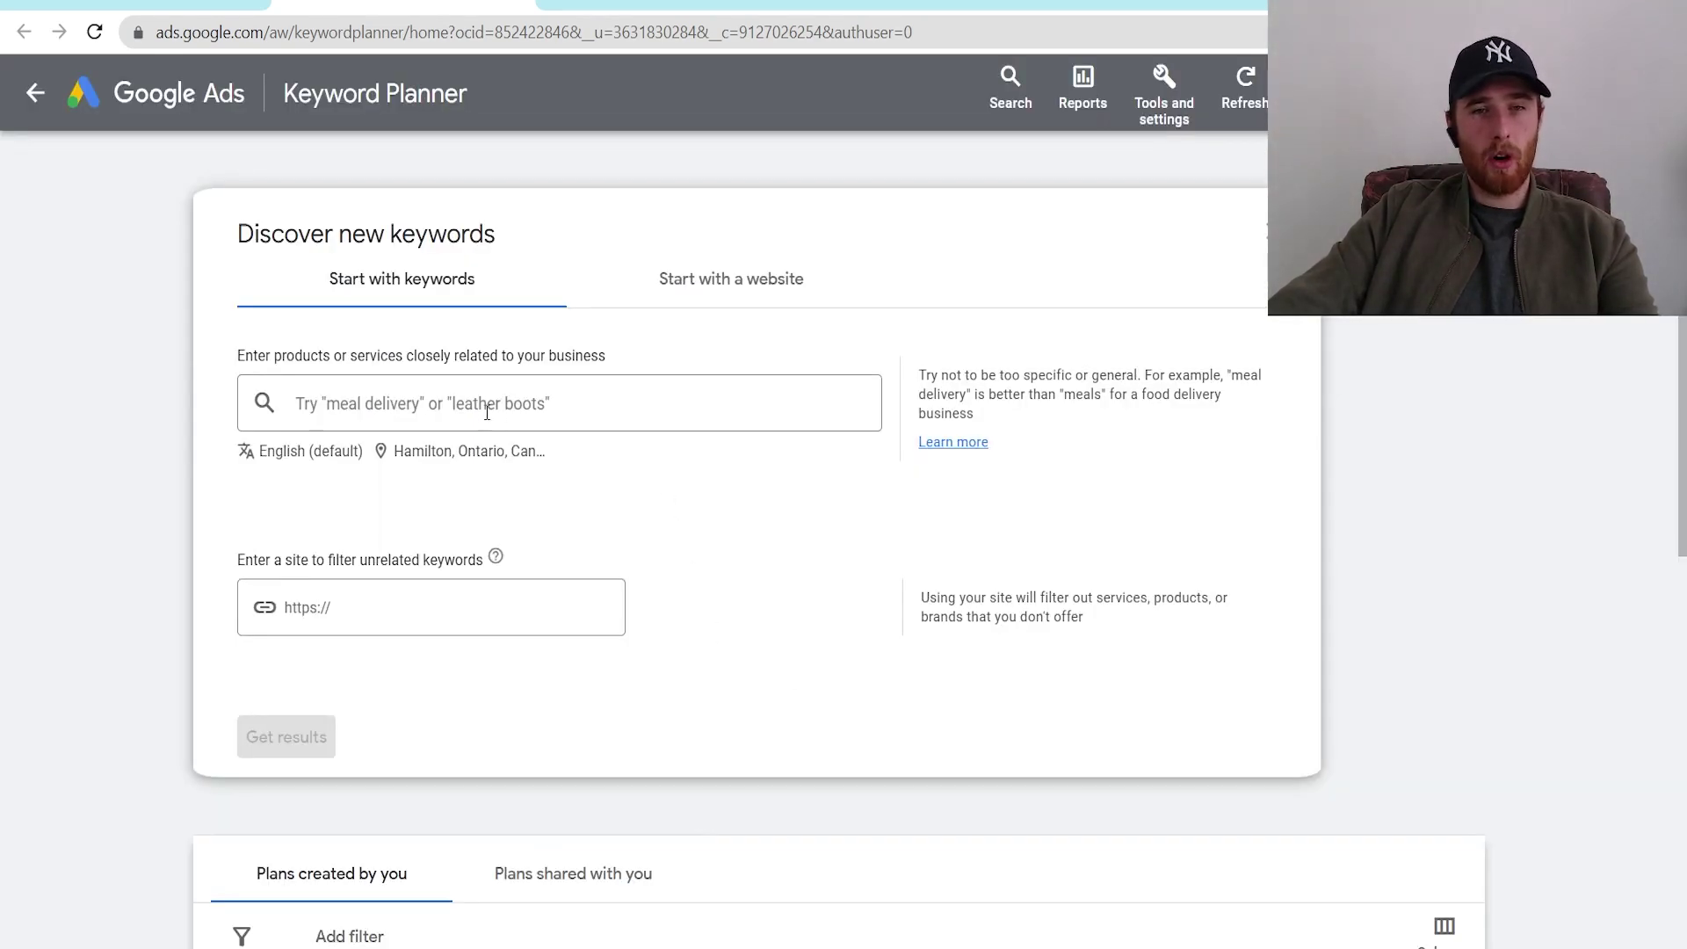
# Step: Add "pool installation" as the first seed keyword for the products or services
pyautogui.click(453, 406)
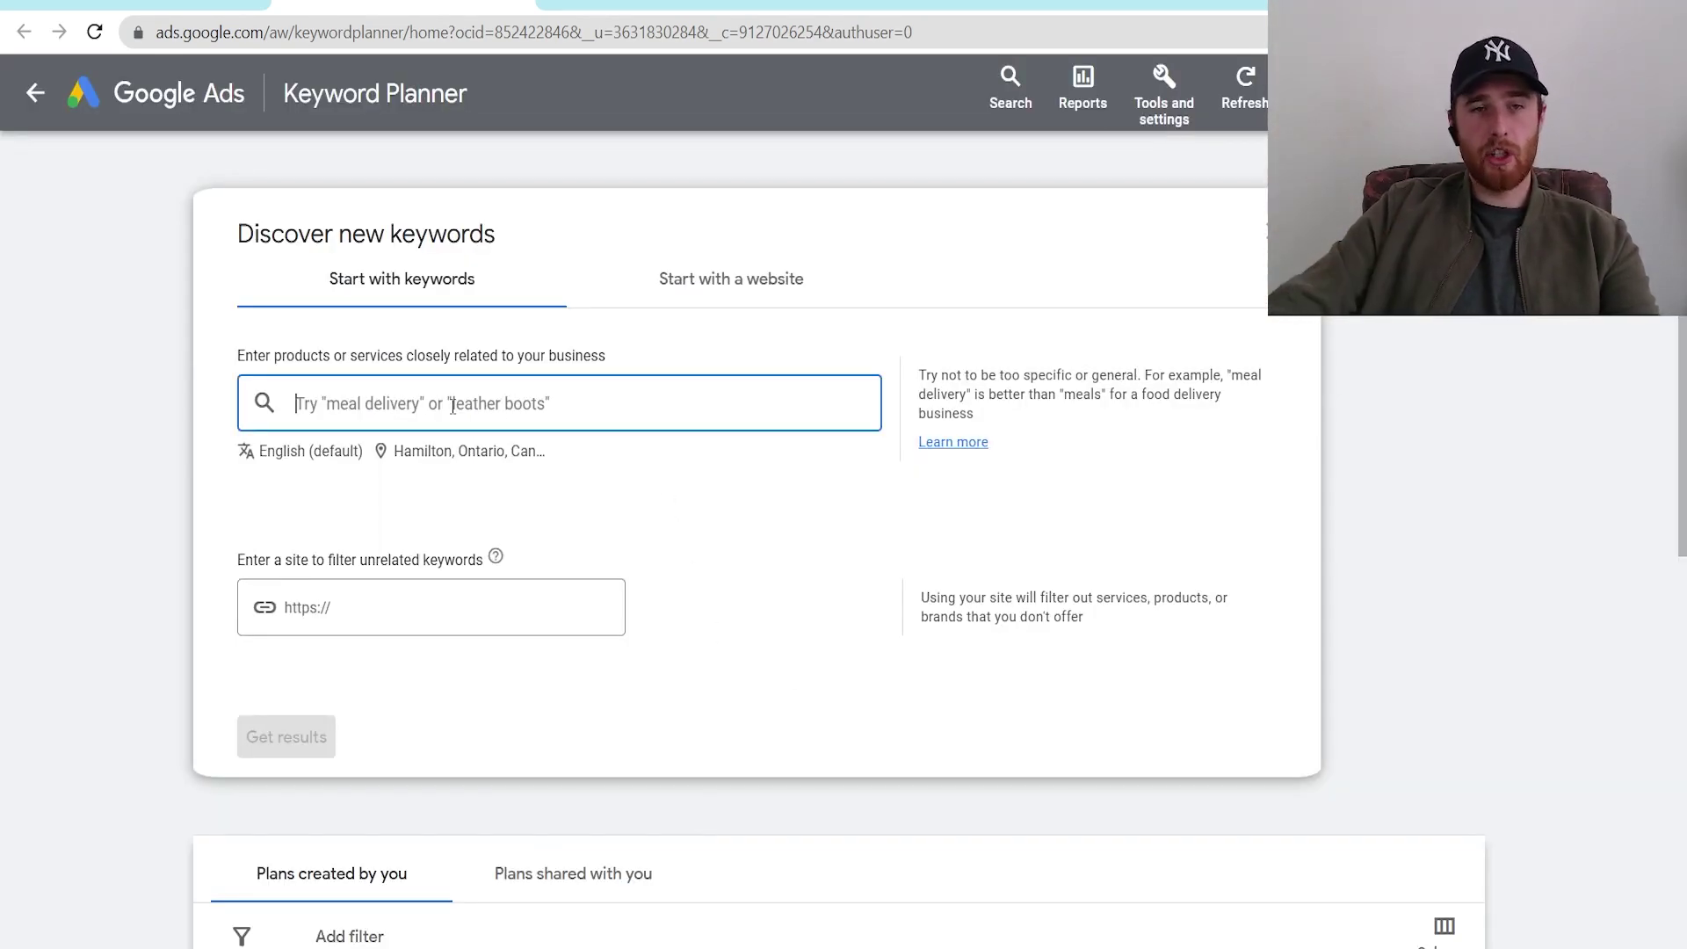
pyautogui.write('po')
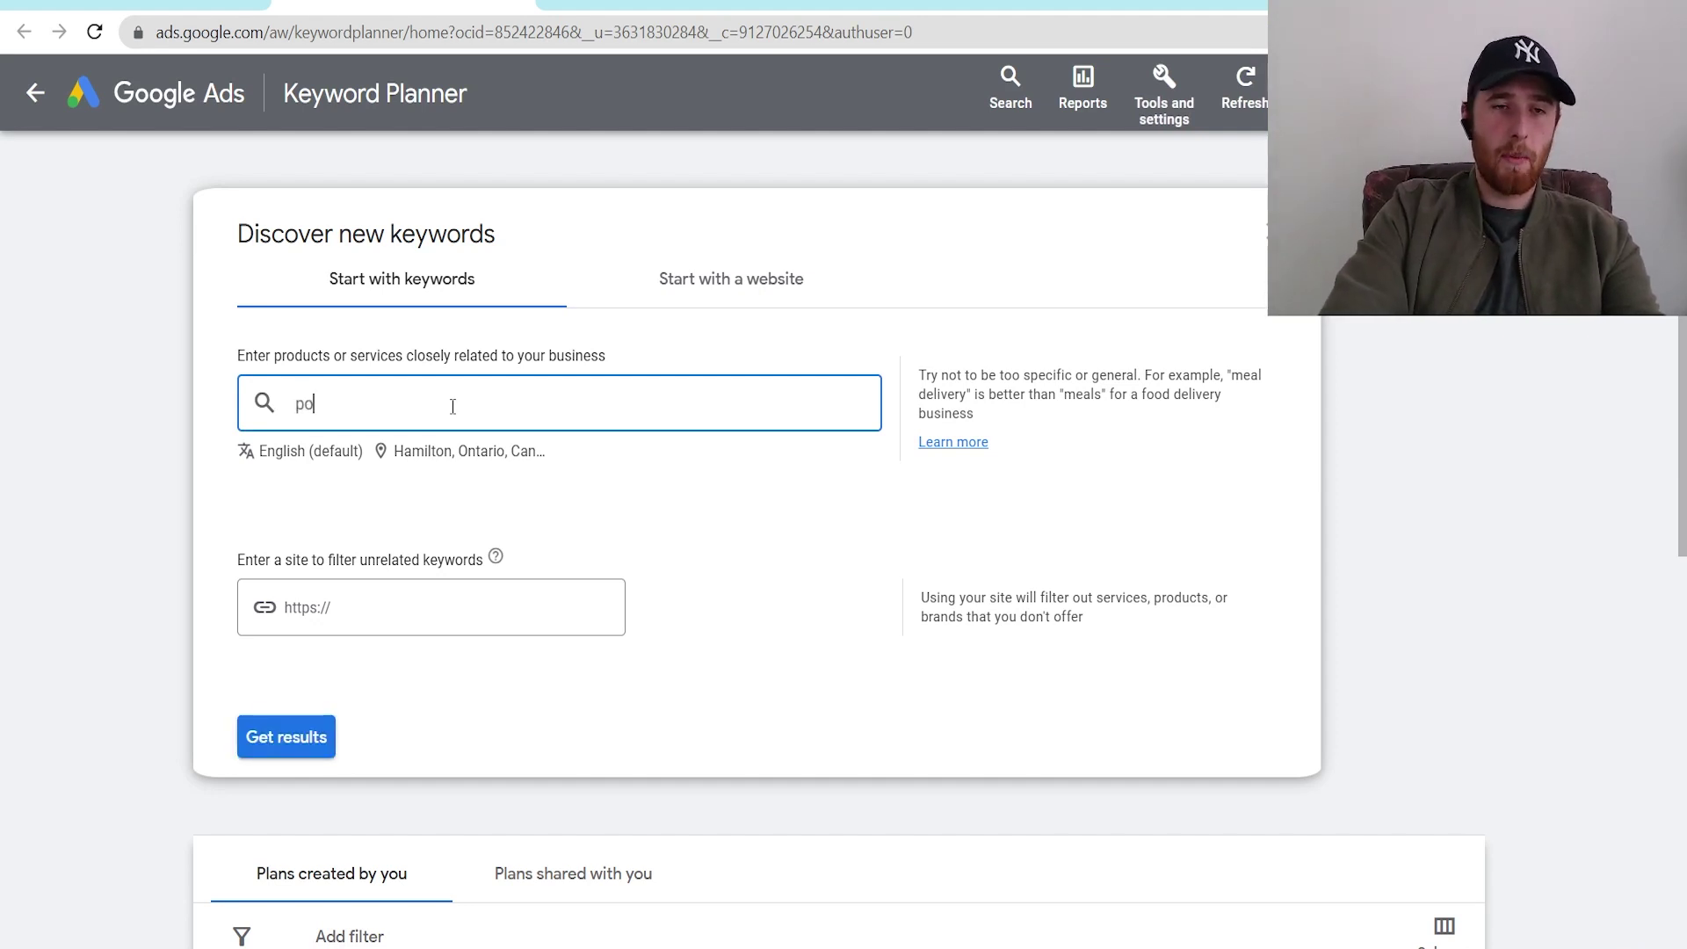
pyautogui.write('ol installa')
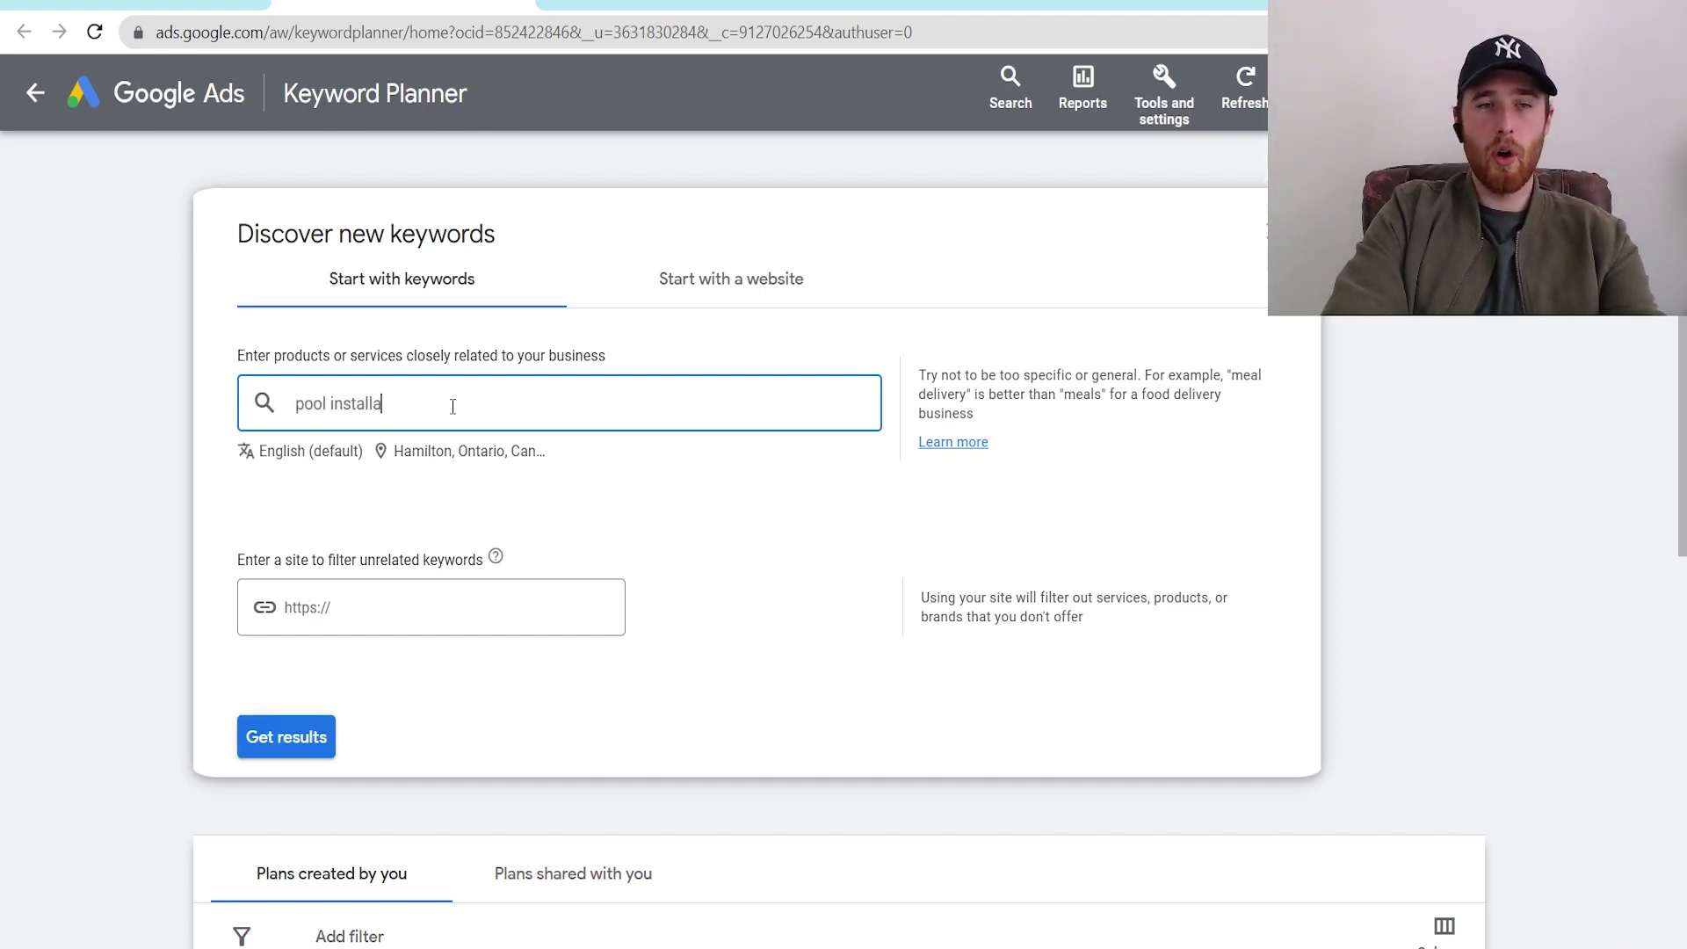
pyautogui.write('tion')
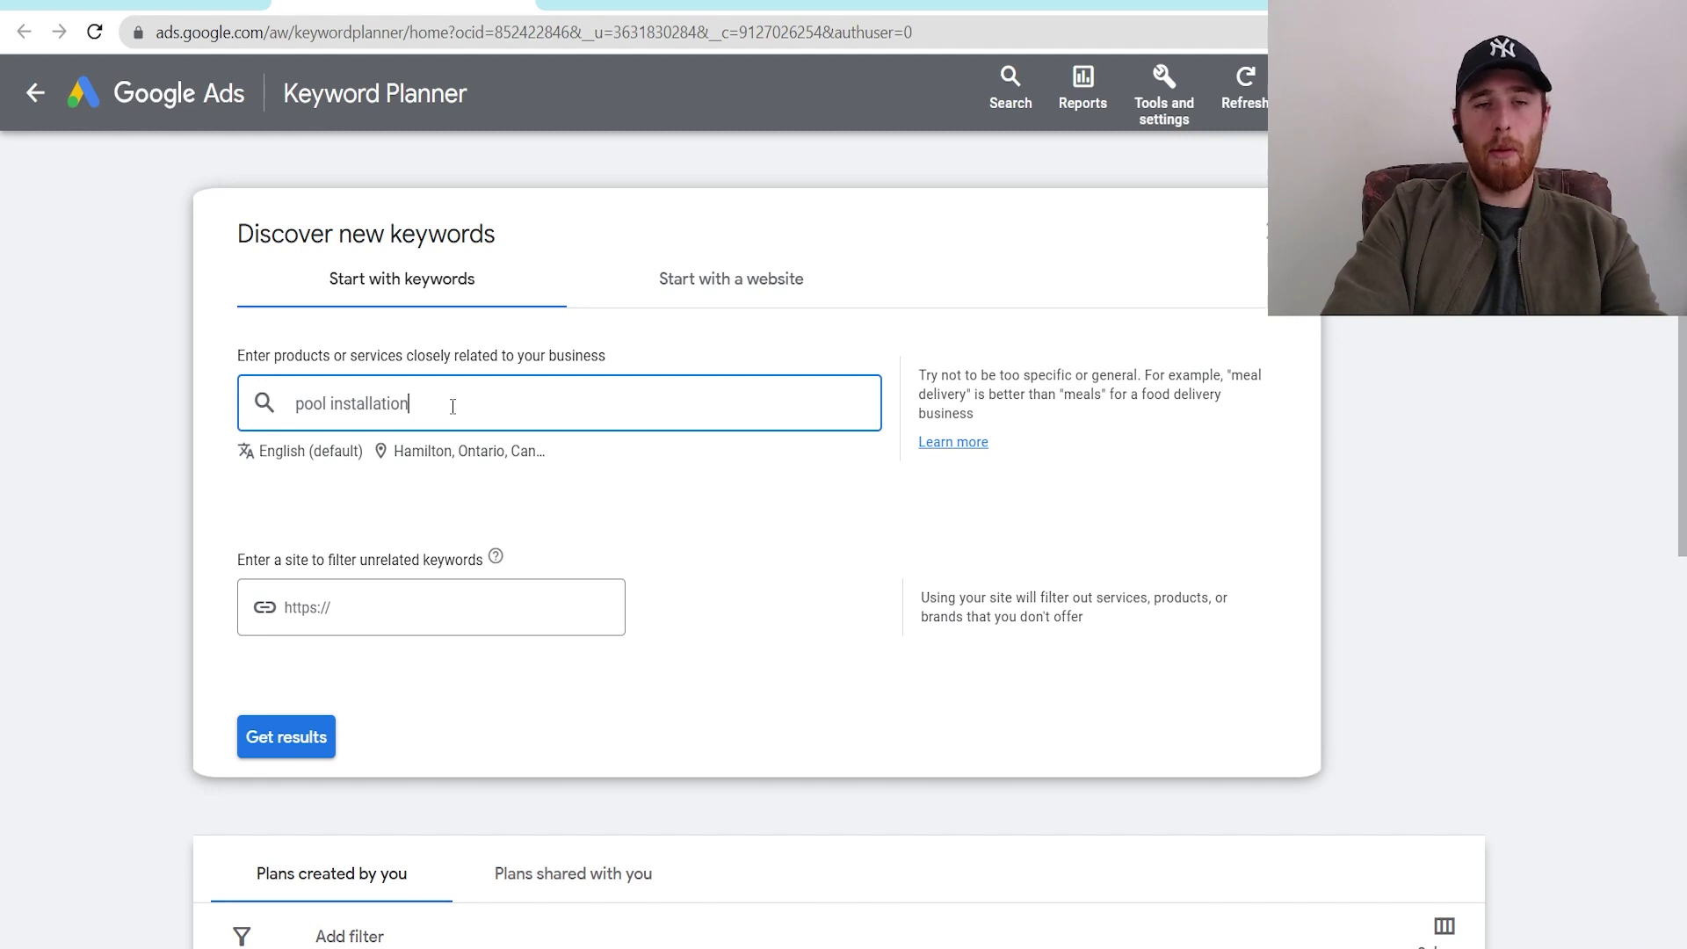
pyautogui.press('Return')
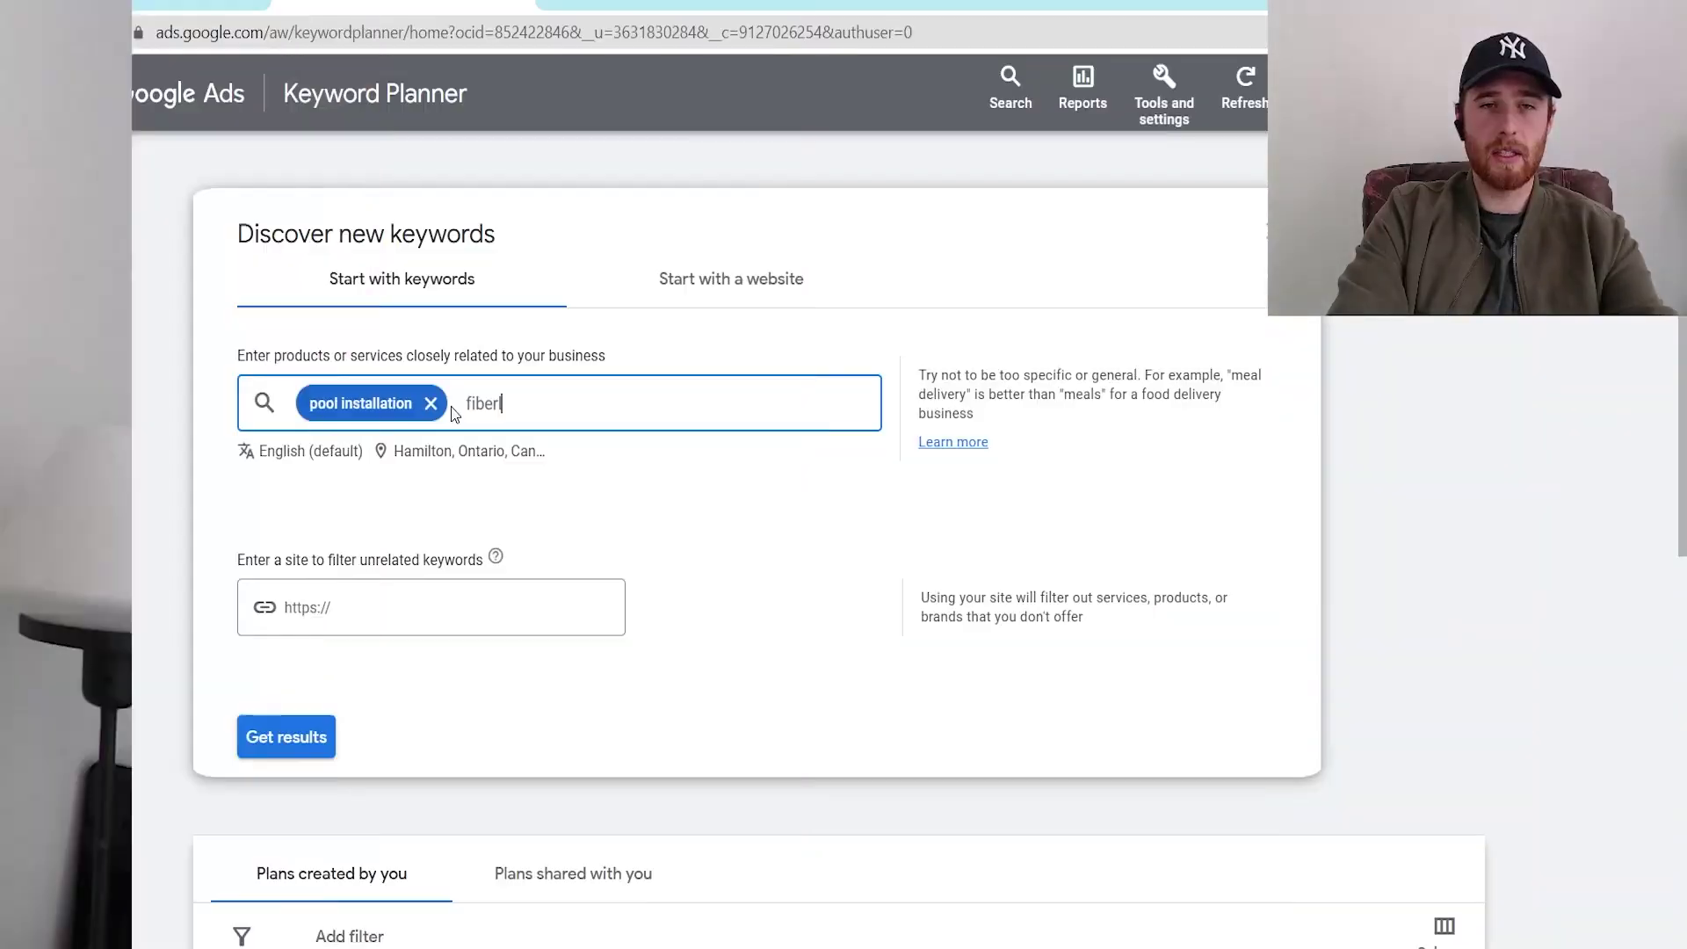
# Step: Add "fiberglass pool installation" as a seed keyword, correcting the misspelled words with the spelling suggestions
pyautogui.write('glass pool ins')
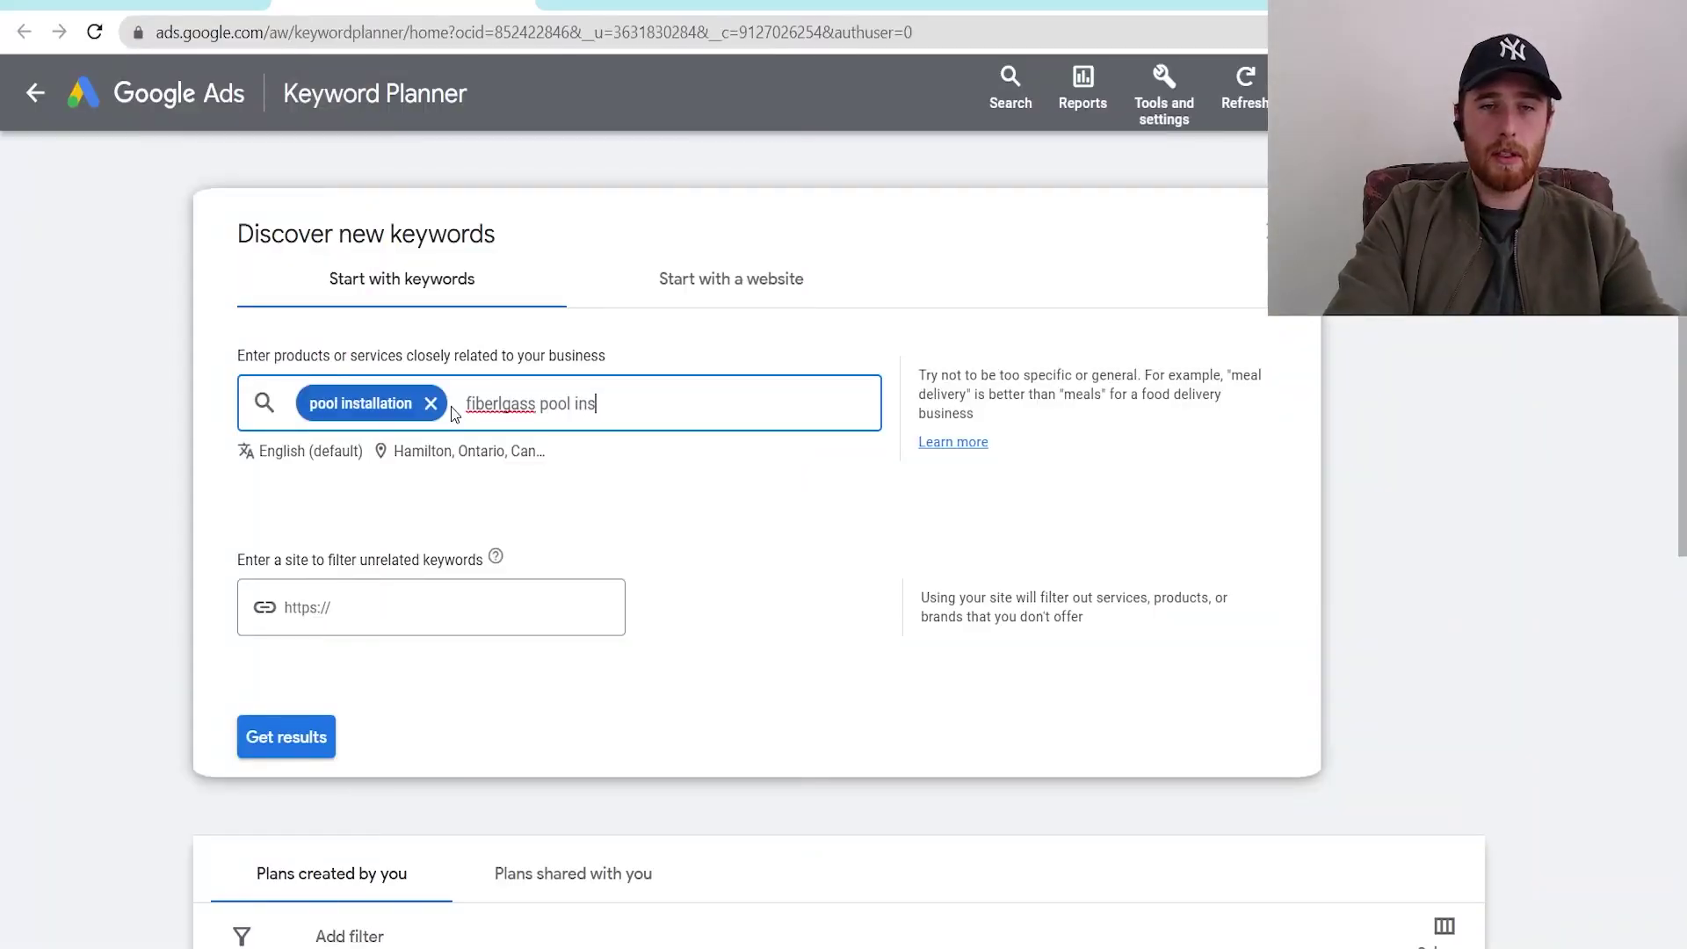
pyautogui.write('talltion')
pyautogui.rightClick(503, 405)
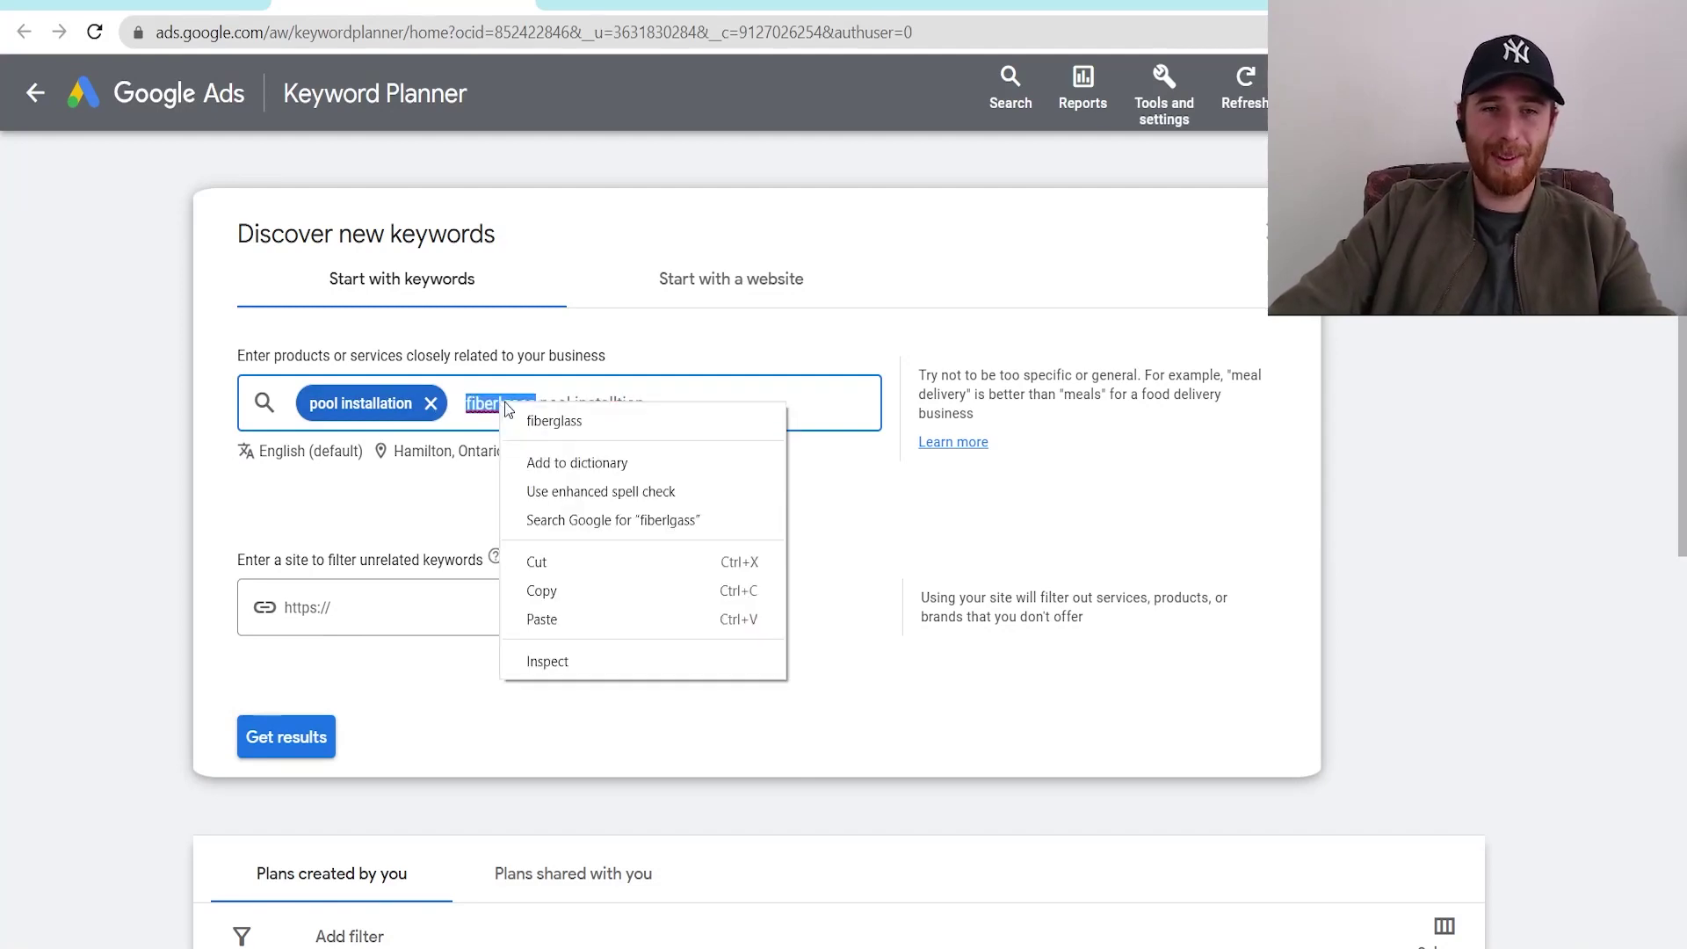
pyautogui.click(589, 418)
pyautogui.rightClick(613, 400)
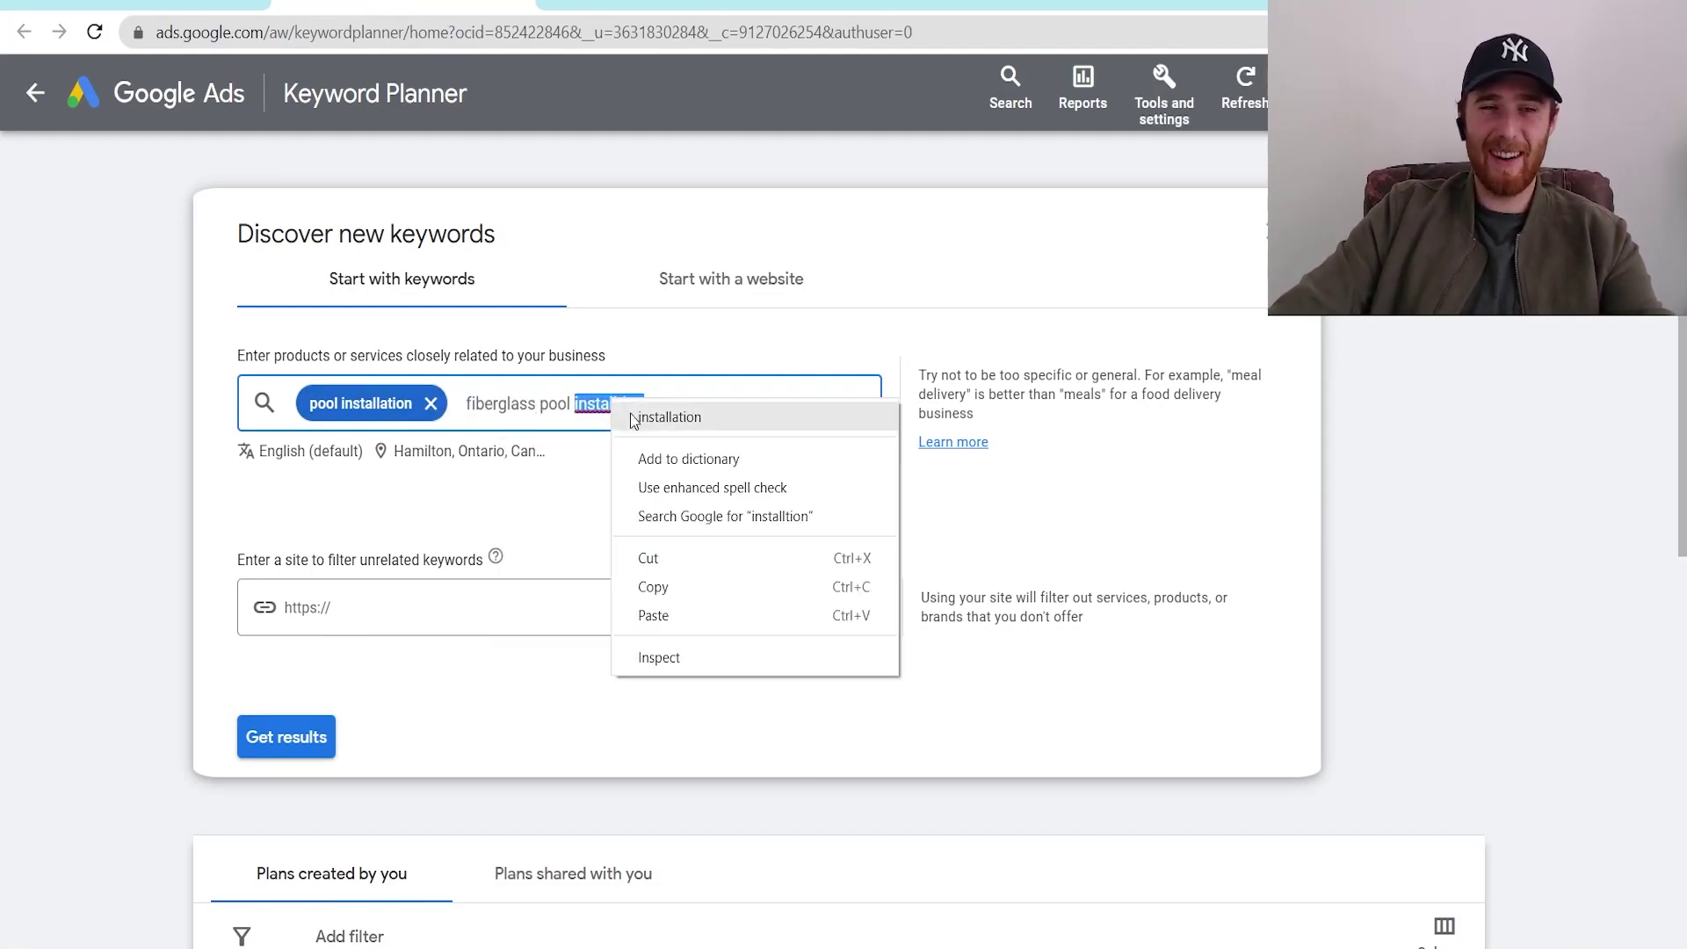
pyautogui.click(679, 415)
pyautogui.press('Return')
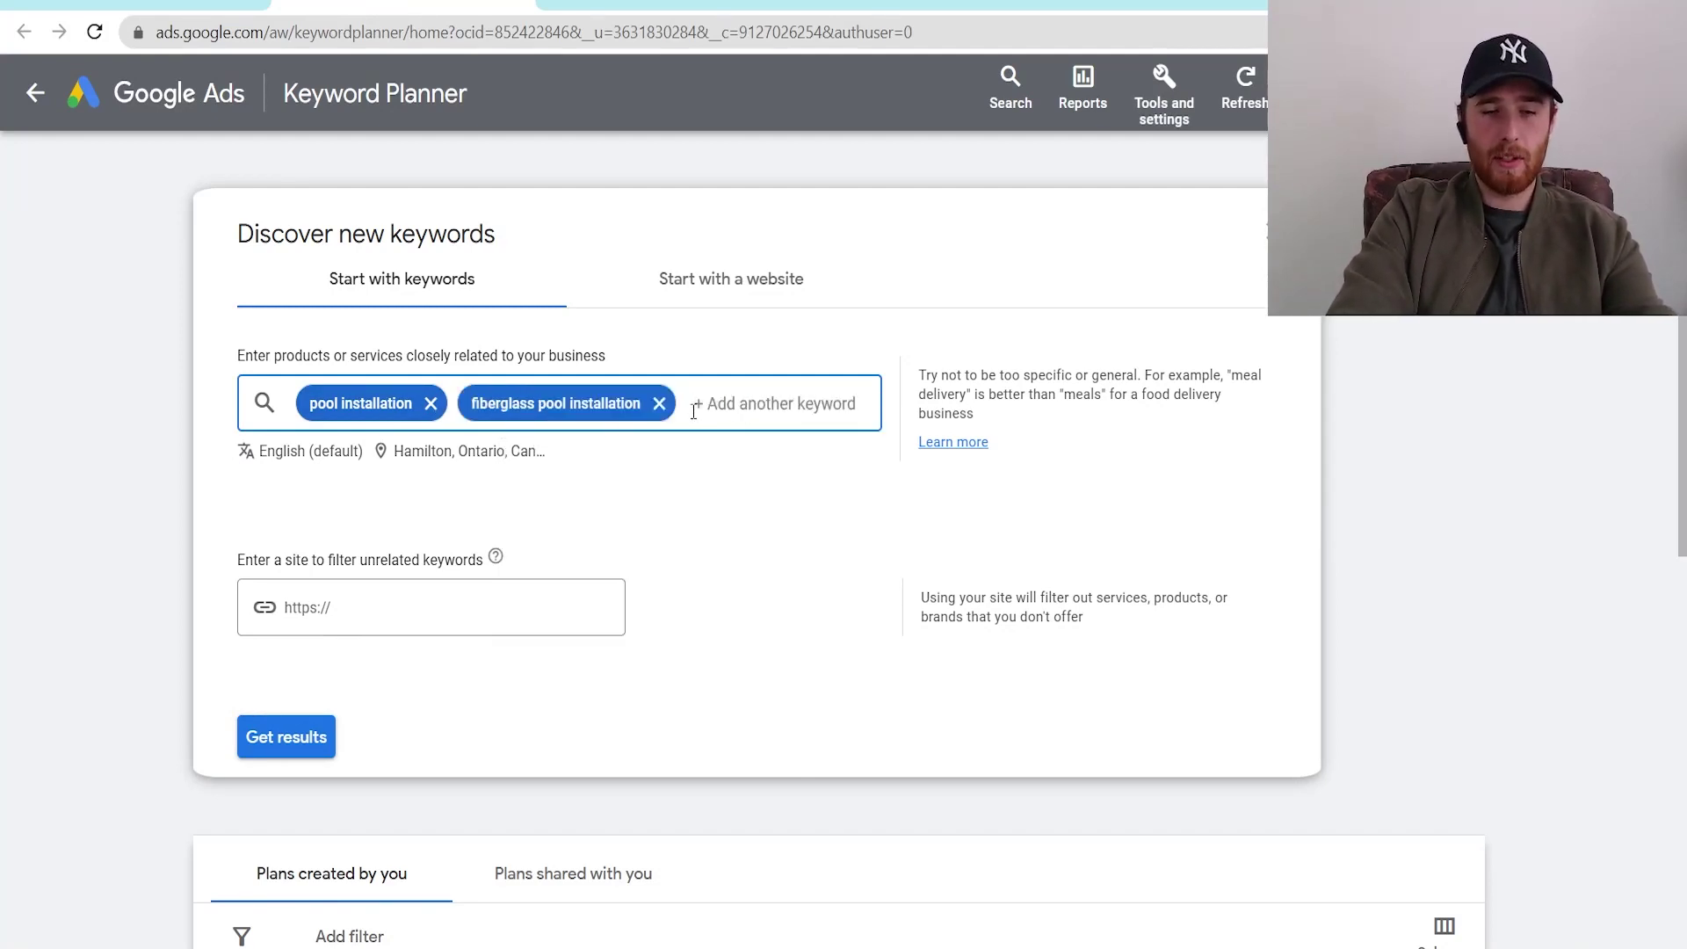
# Step: Add "vinyl pool installation" as a third seed keyword and get the keyword results
pyautogui.write('vinyl pool i')
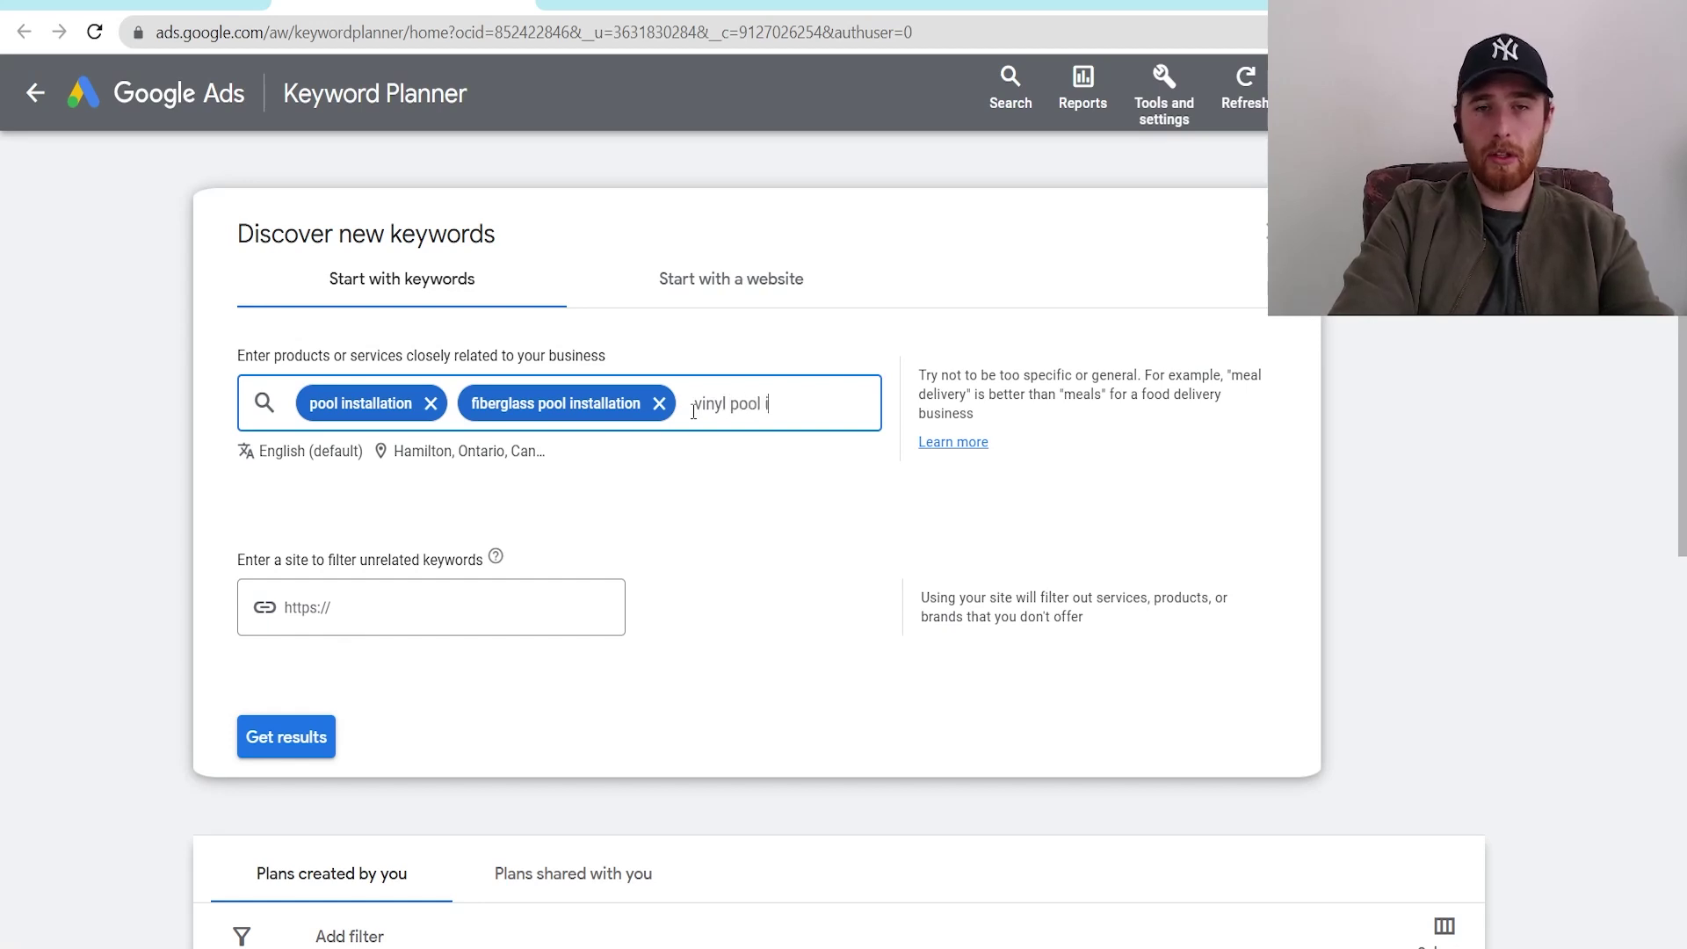
pyautogui.write('nstallation')
pyautogui.press('Return')
pyautogui.click(287, 784)
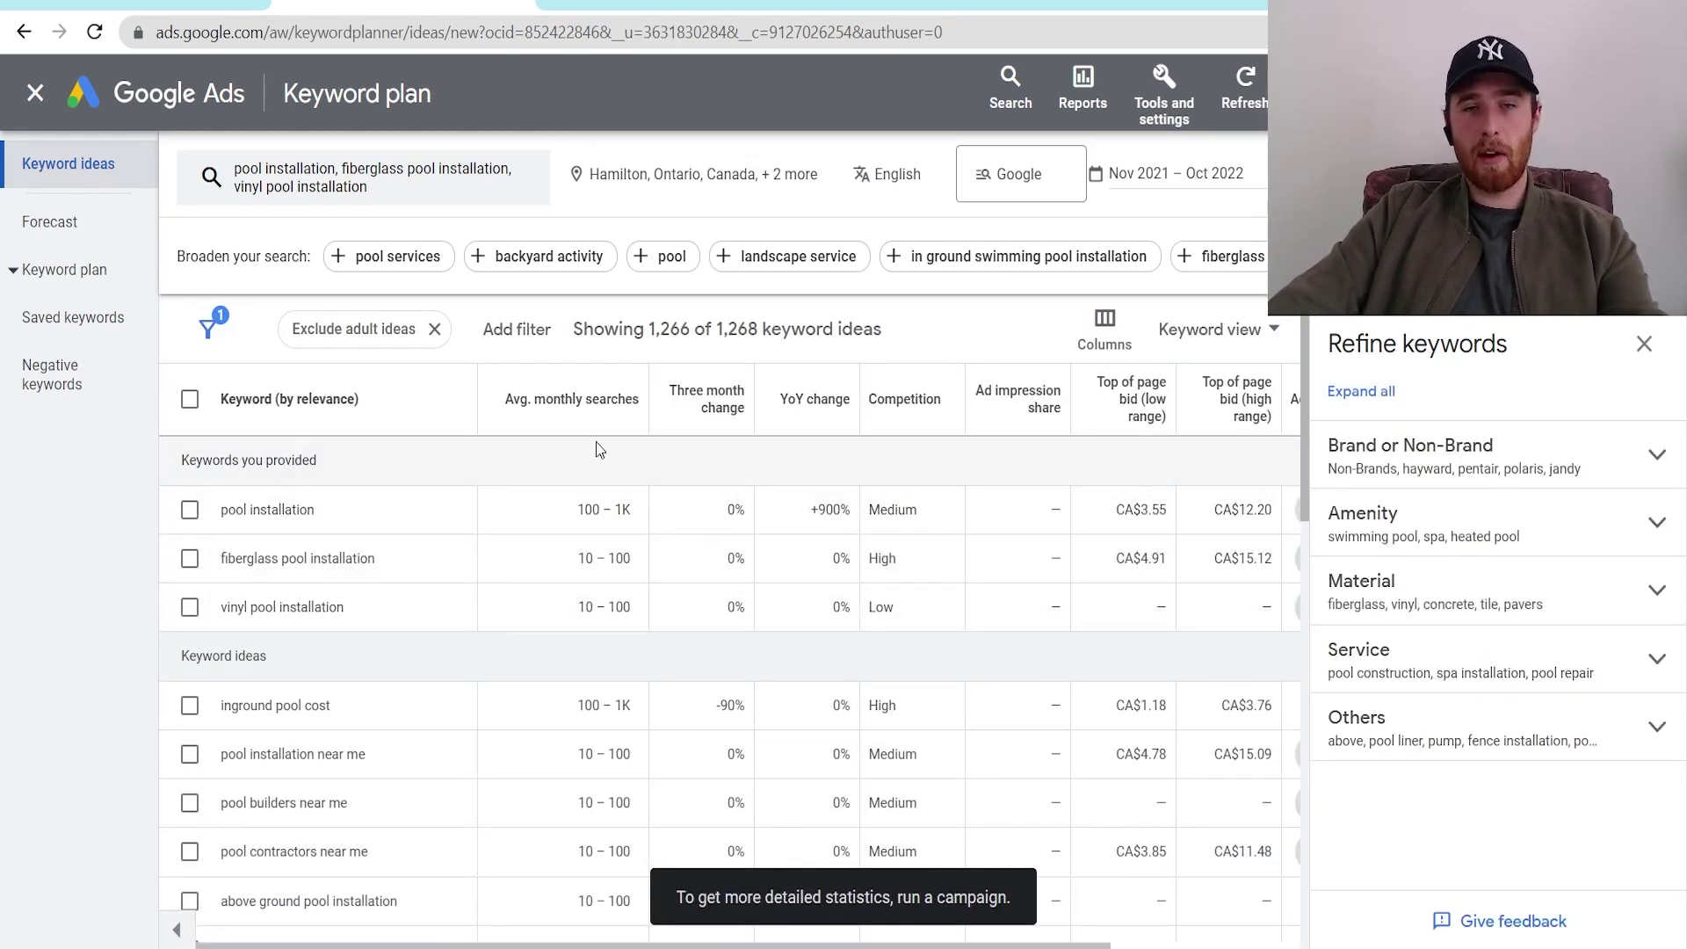
# Step: Examine the average monthly searches, competition and top-of-page bids of the provided keywords and the suggested keyword ideas
pyautogui.scroll(-1, 466, 593)
pyautogui.scroll(1, 465, 593)
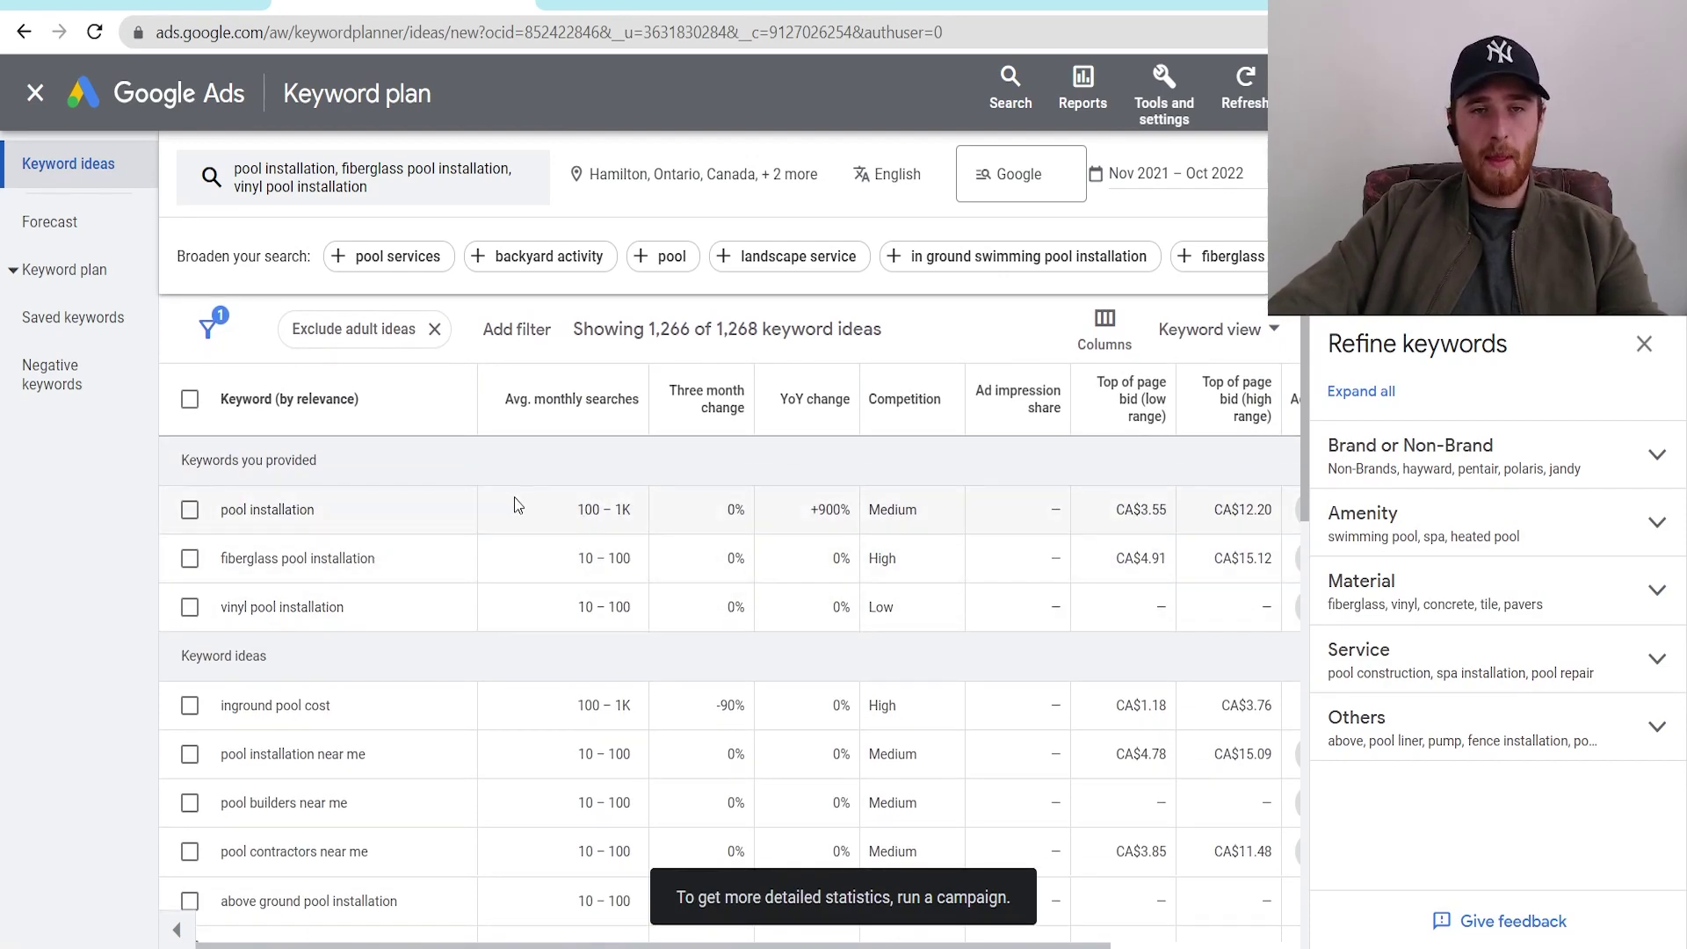
pyautogui.scroll(-3, 516, 527)
pyautogui.scroll(3, 525, 456)
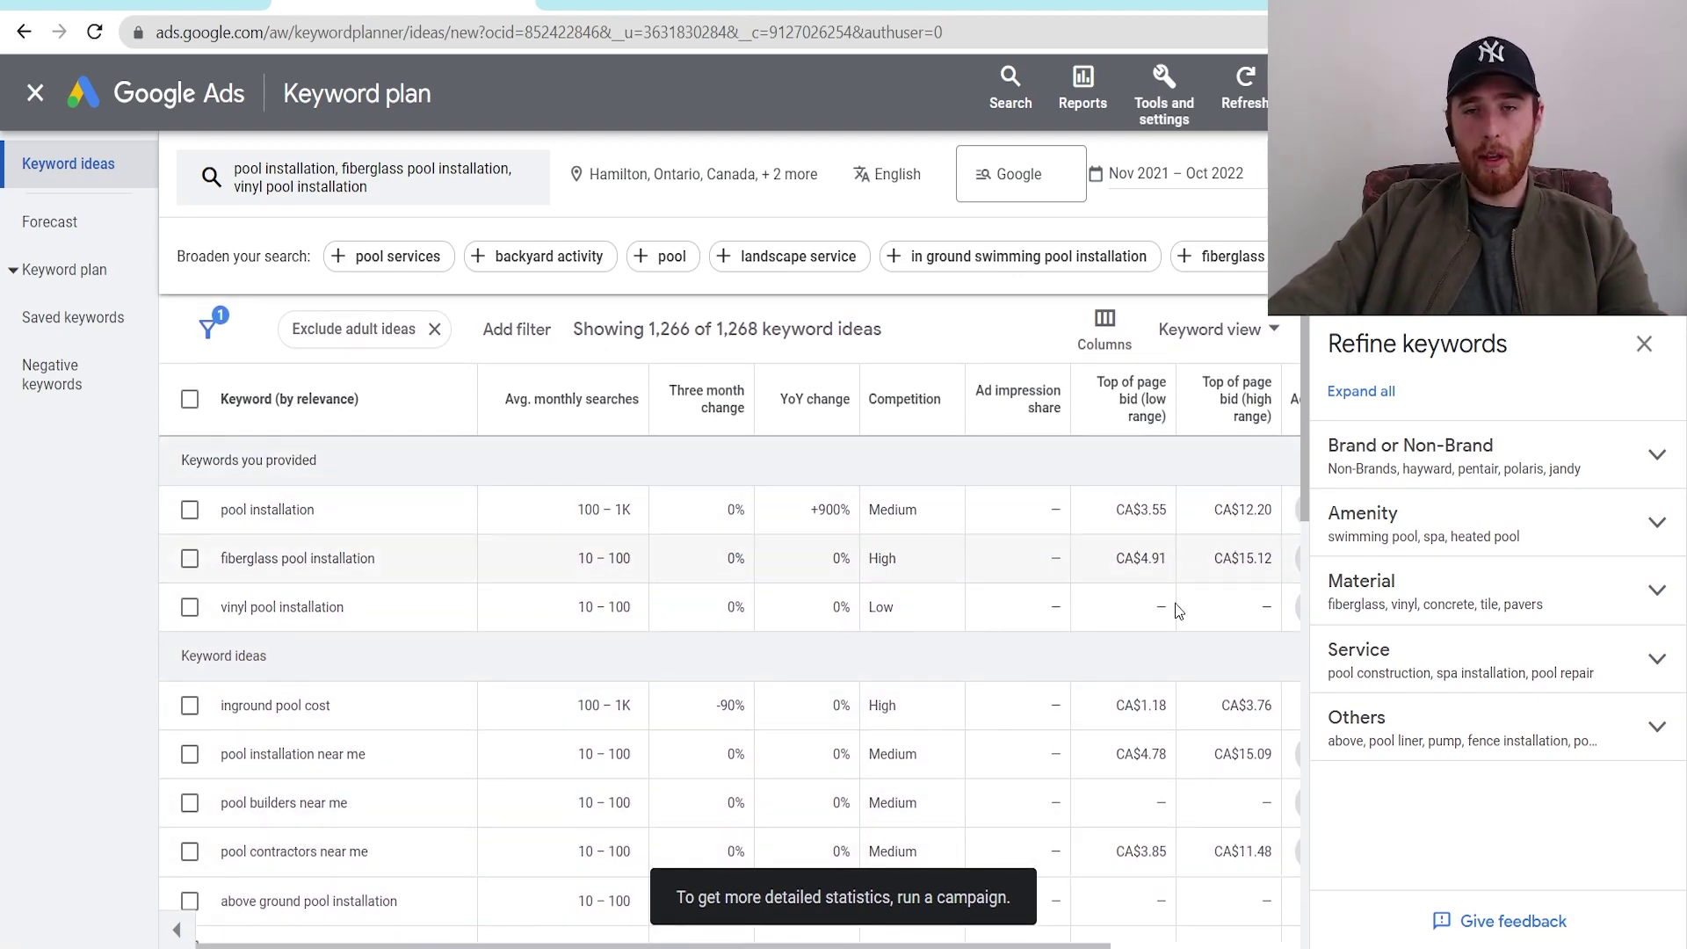
pyautogui.scroll(-3, 1190, 606)
pyautogui.scroll(-2, 1190, 605)
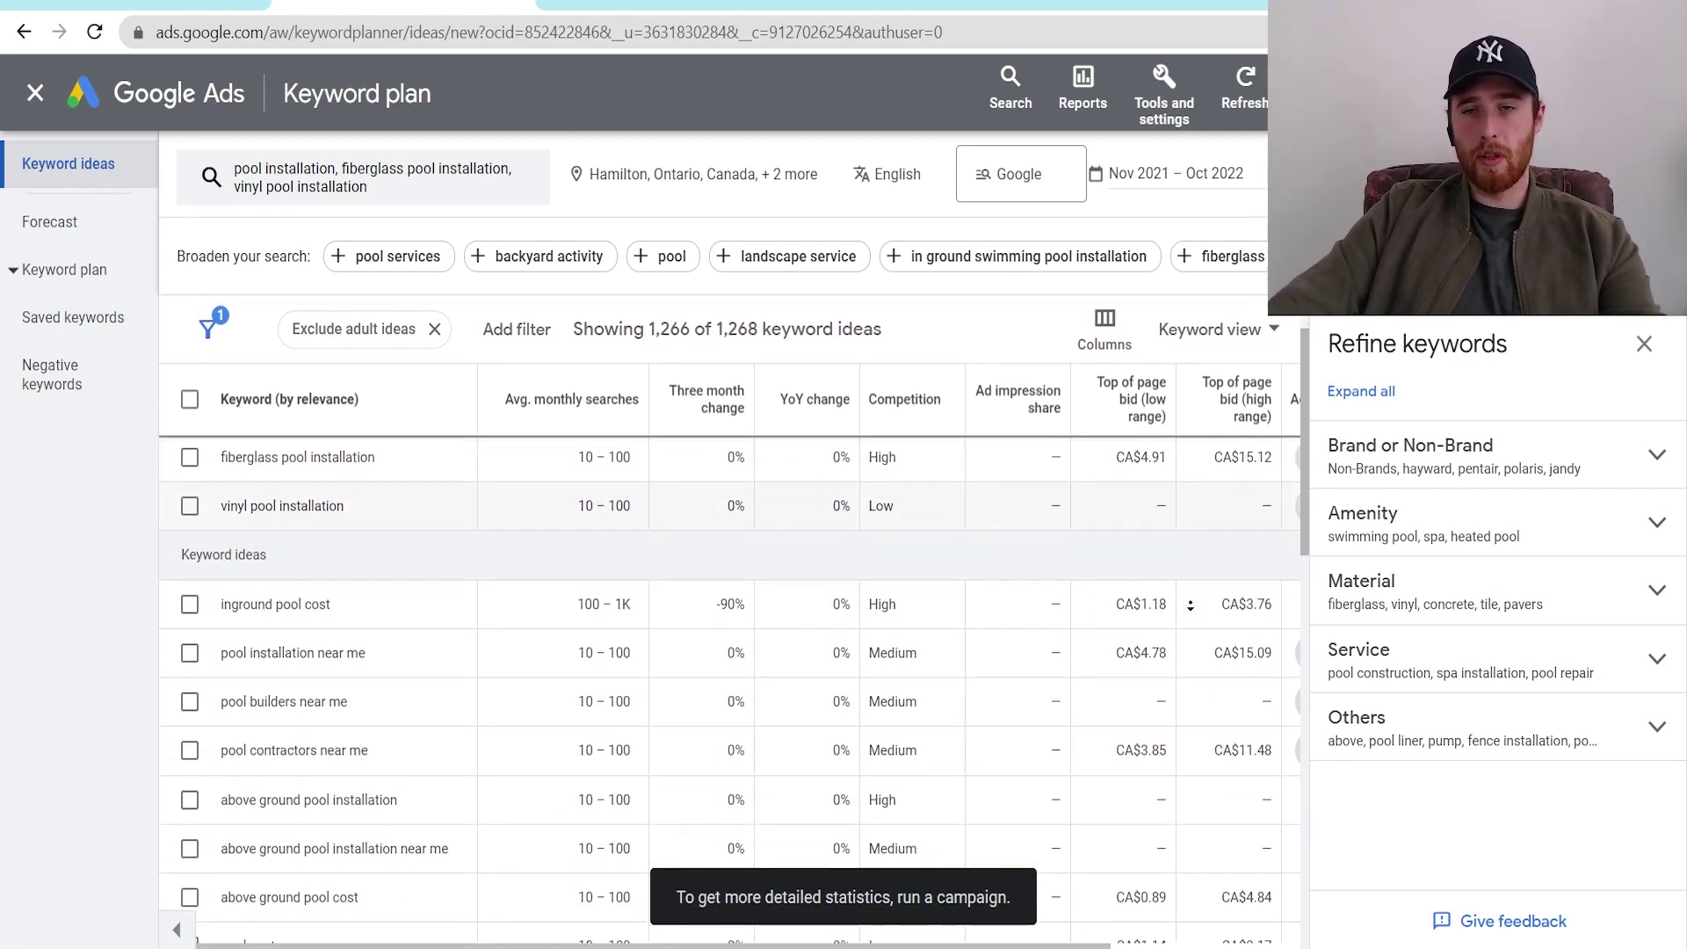
pyautogui.scroll(3, 1192, 609)
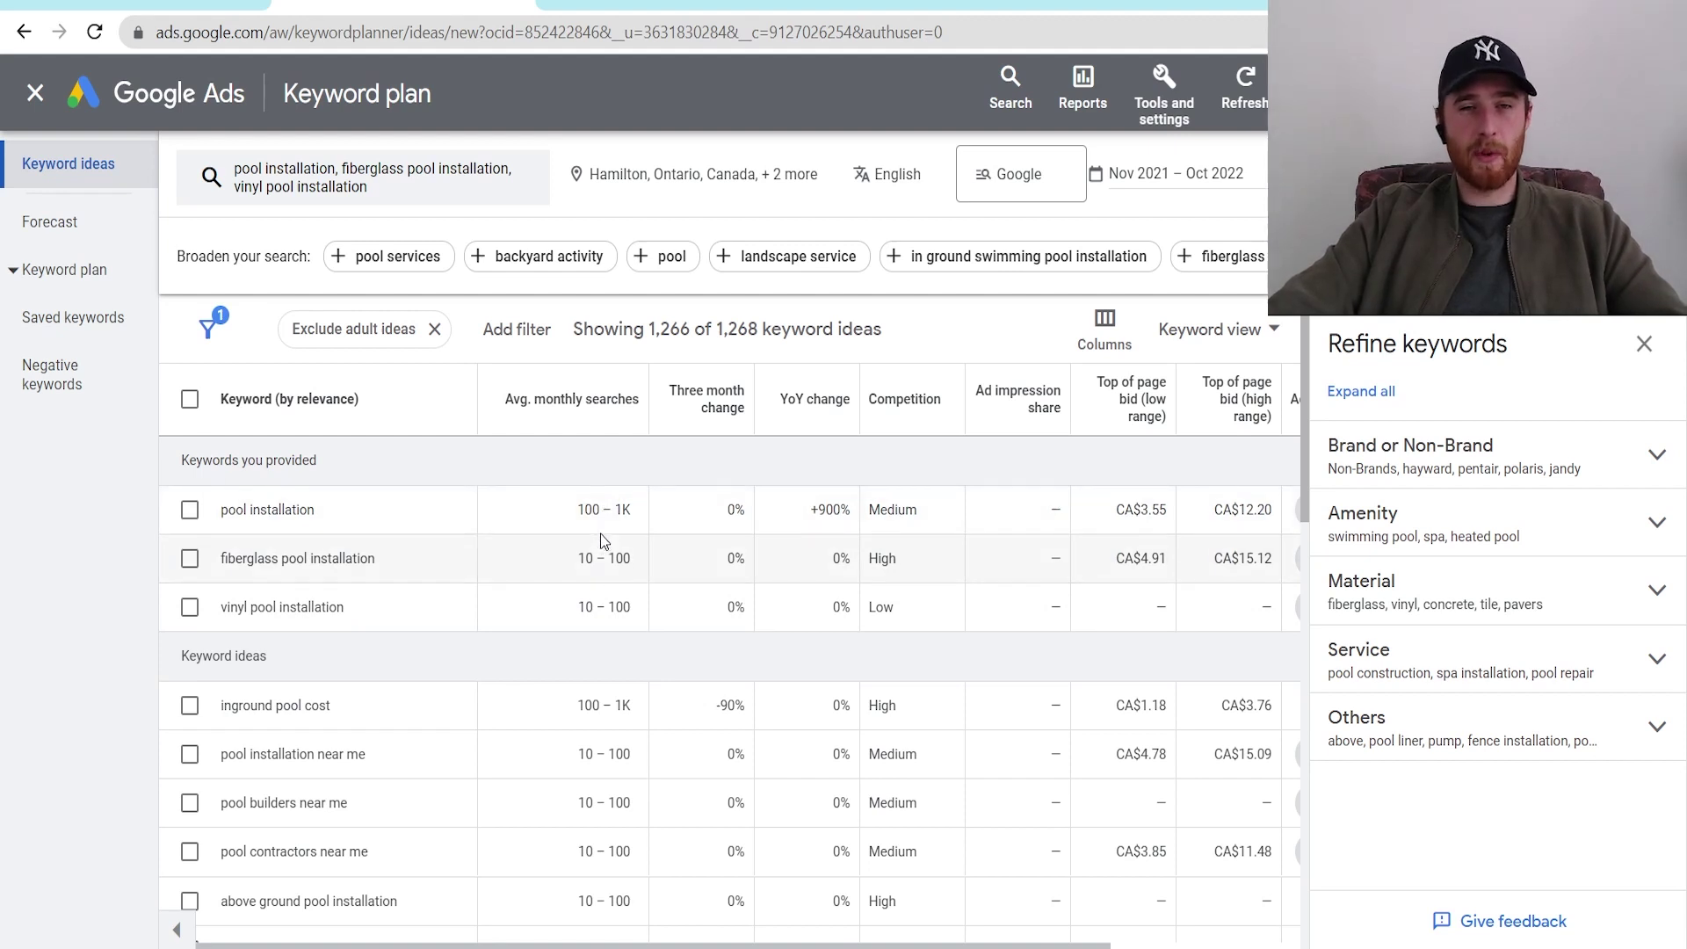
pyautogui.scroll(-1, 594, 571)
pyautogui.scroll(-1, 595, 584)
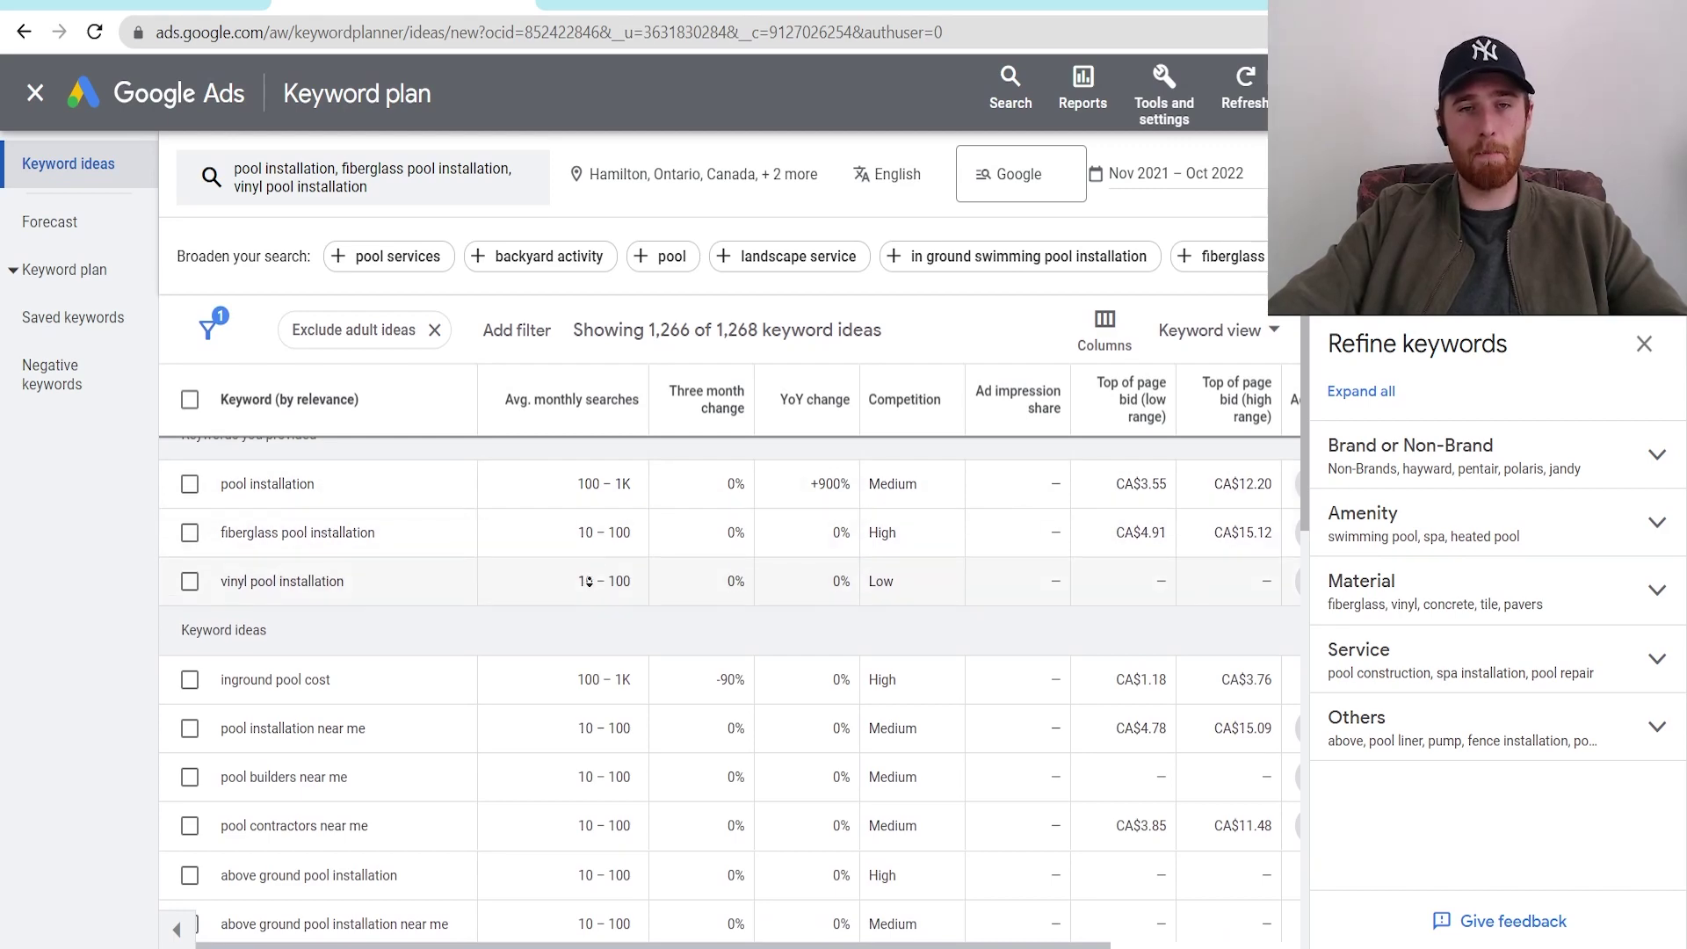
pyautogui.scroll(-2, 591, 579)
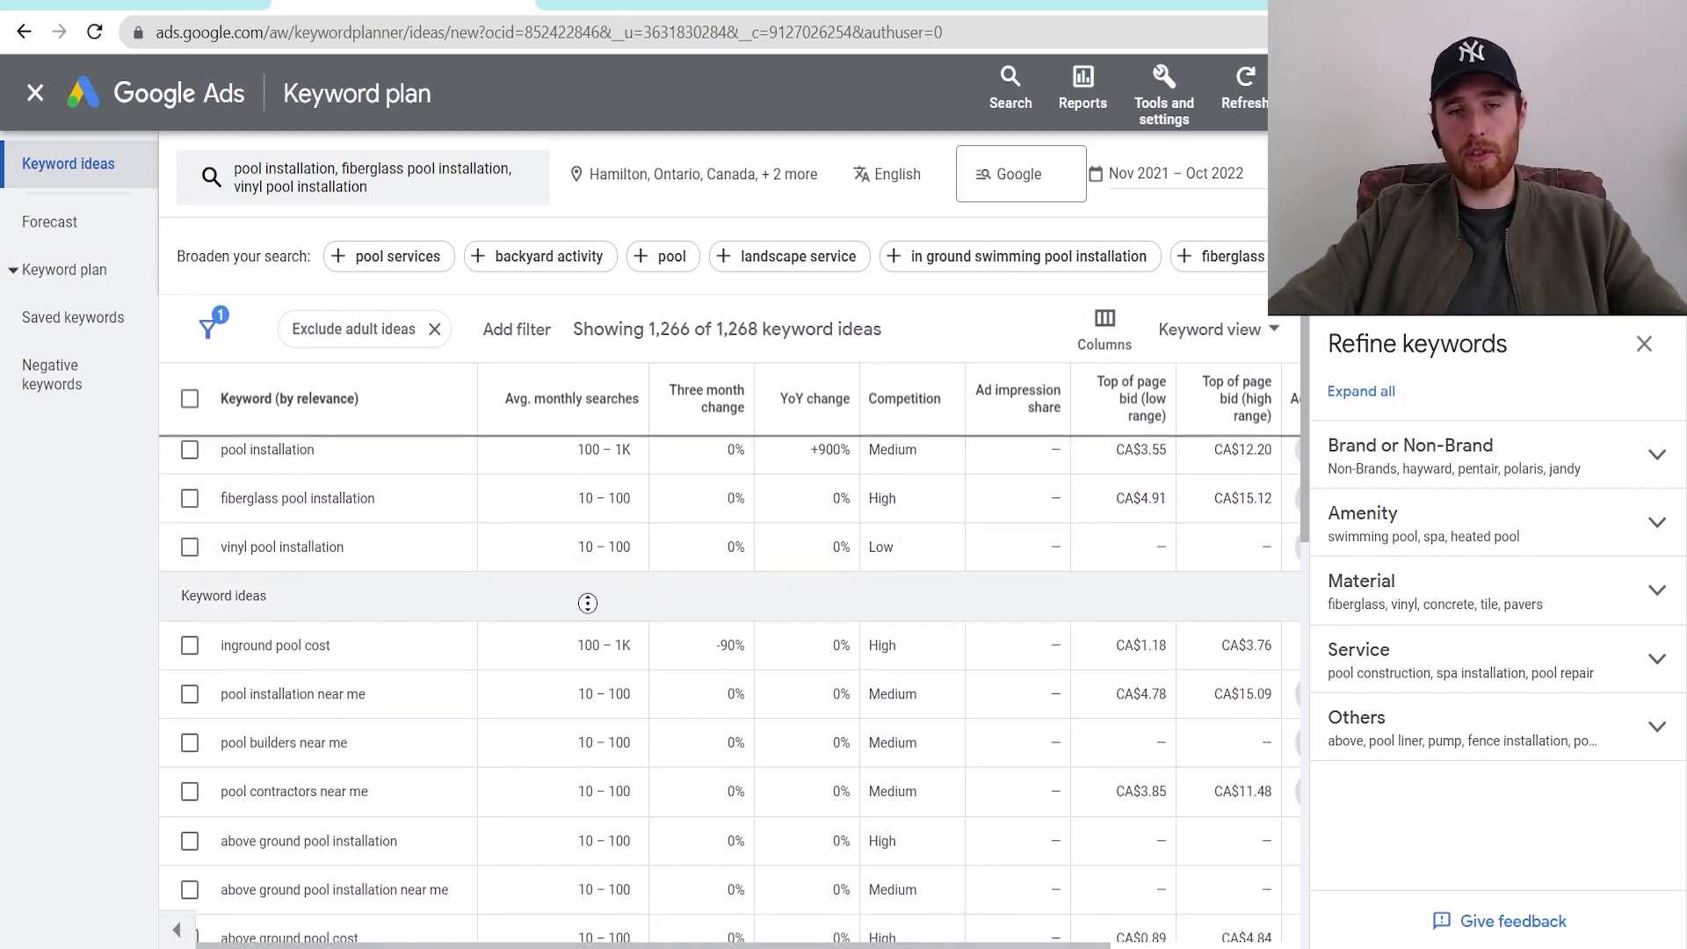
pyautogui.scroll(-3, 584, 615)
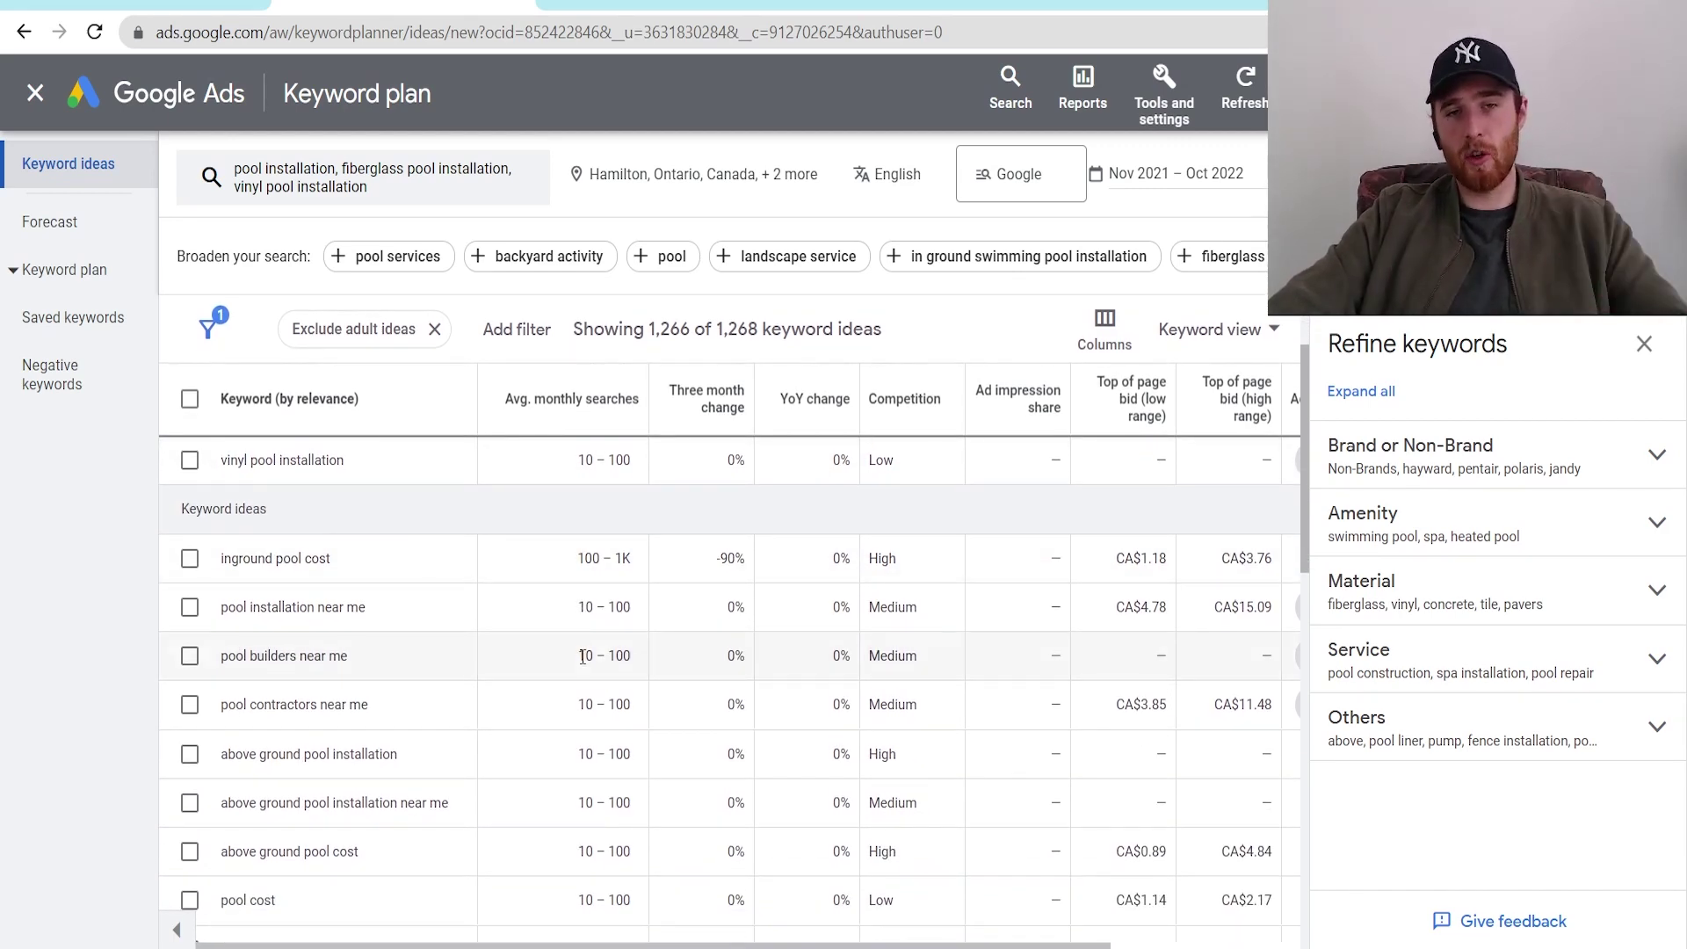
pyautogui.scroll(-1, 578, 591)
pyautogui.scroll(3, 577, 505)
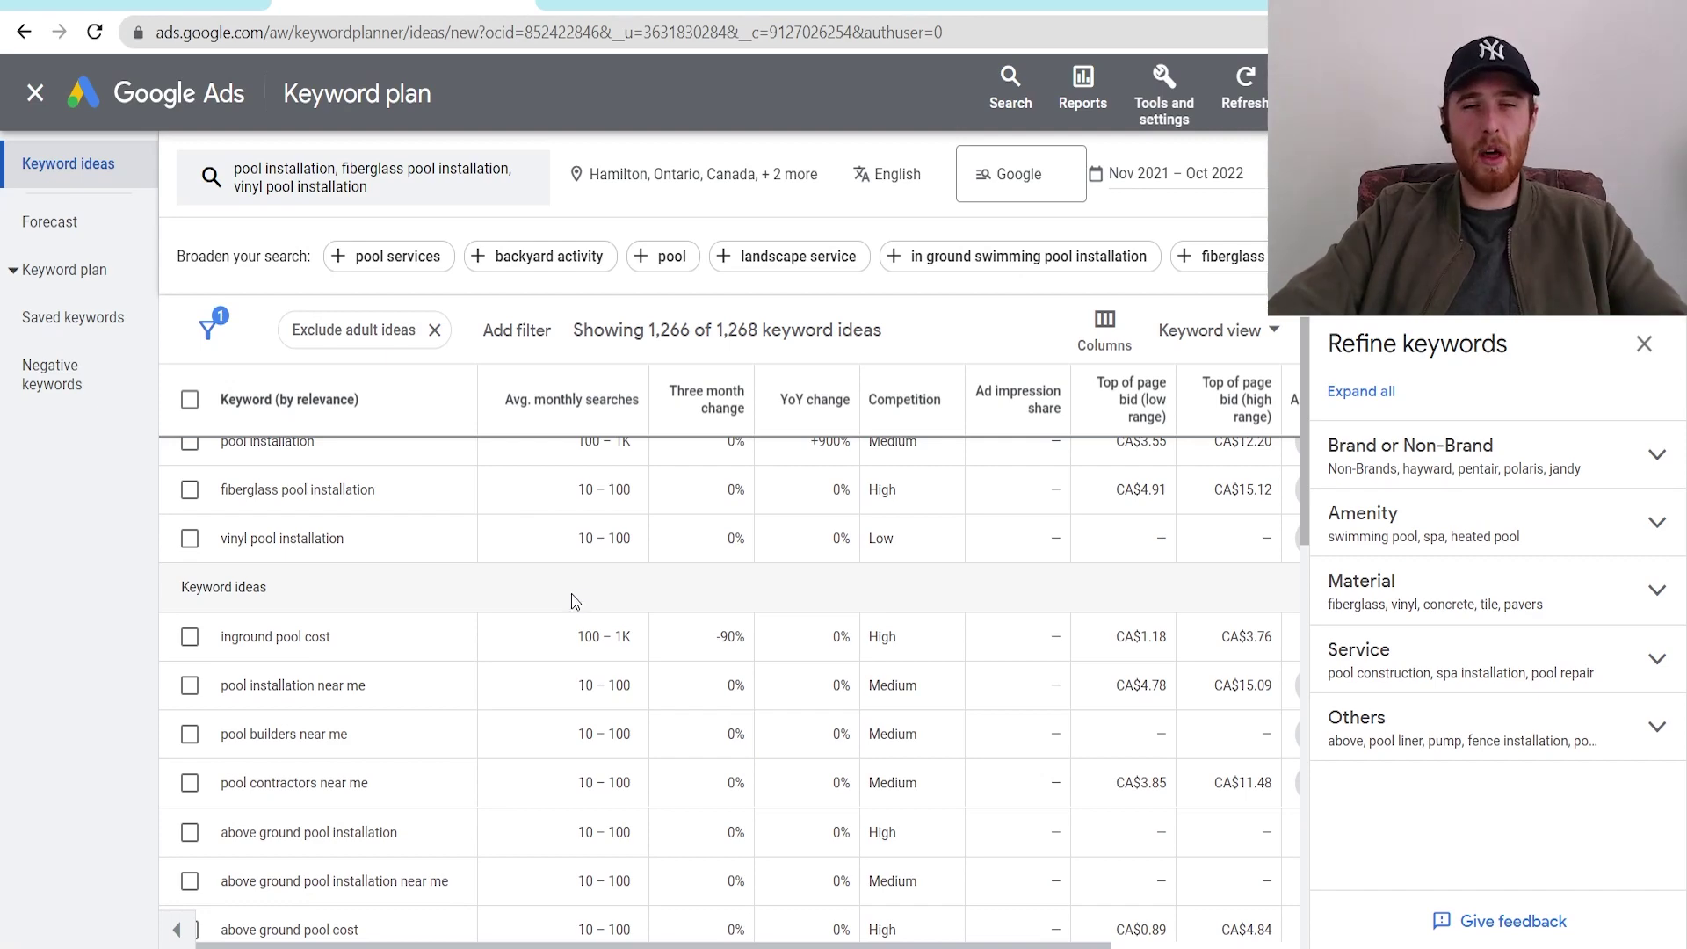
pyautogui.scroll(-3, 574, 633)
pyautogui.scroll(-2, 577, 693)
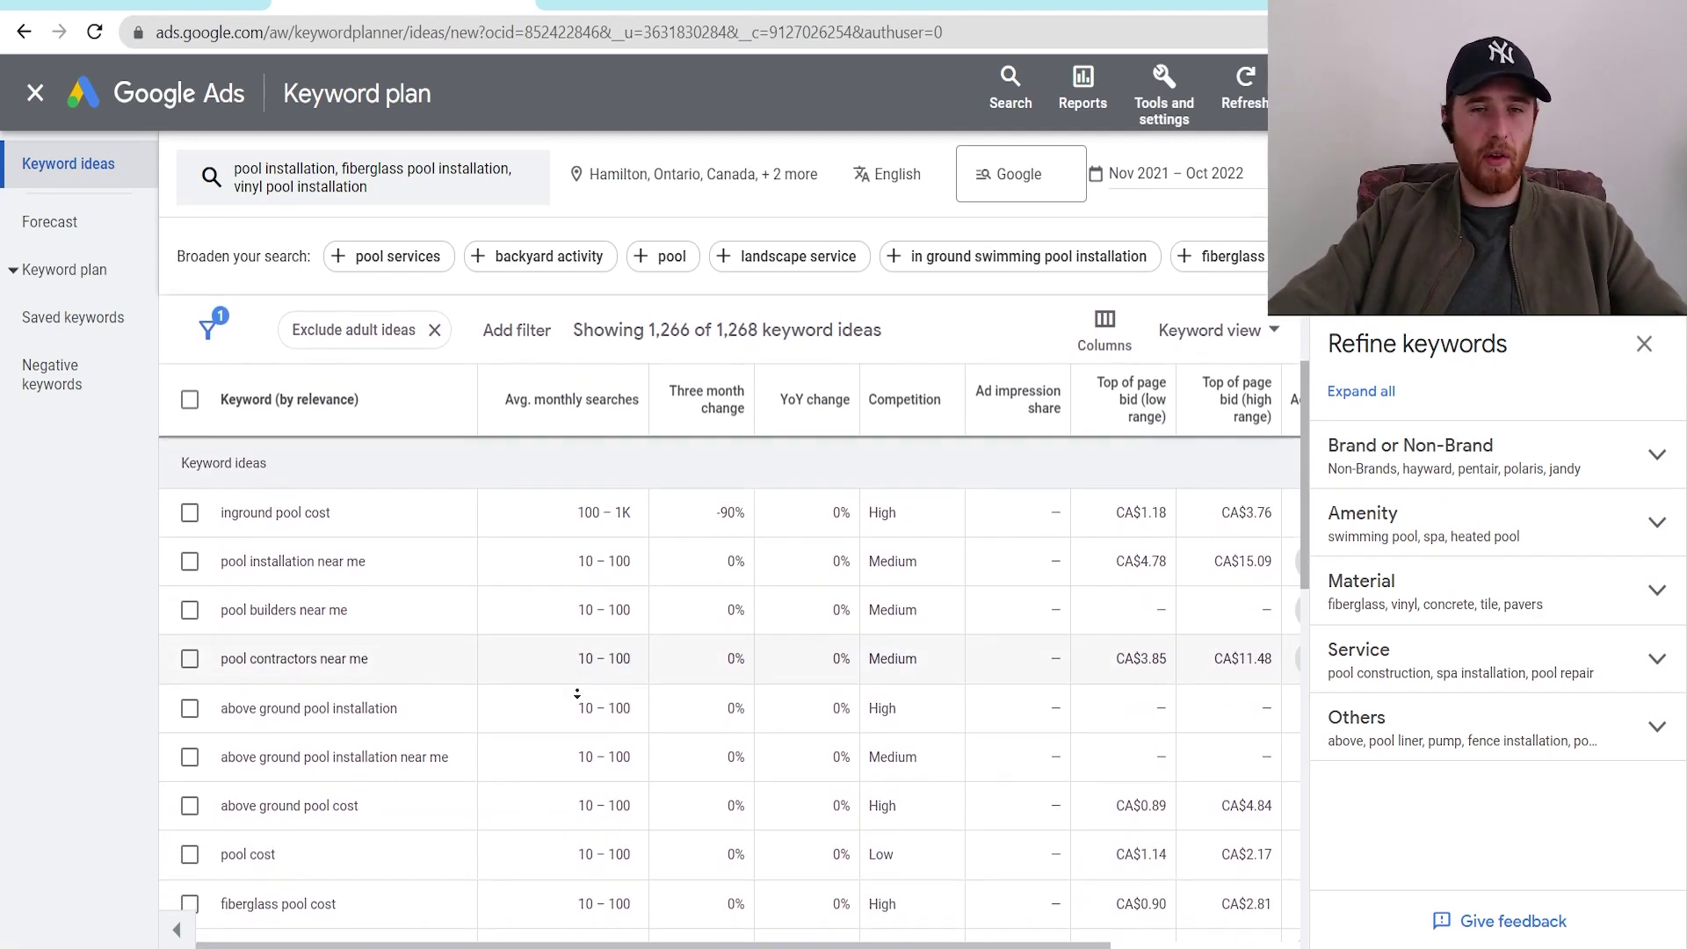
pyautogui.scroll(5, 601, 515)
pyautogui.scroll(-5, 600, 515)
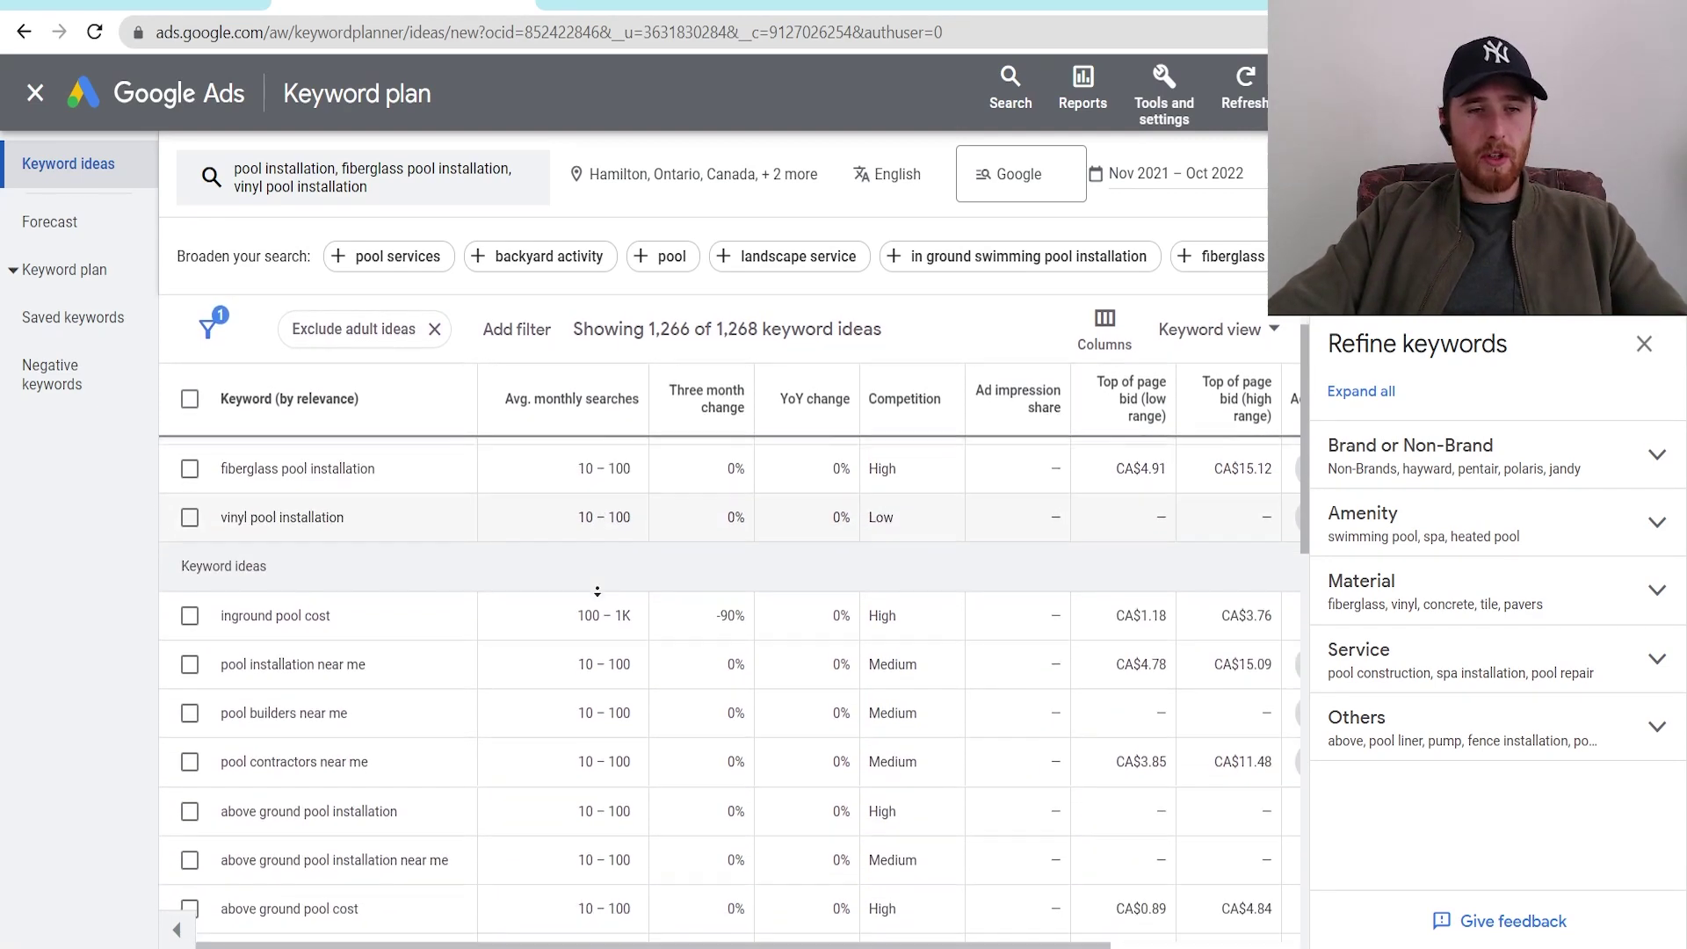
pyautogui.scroll(-3, 600, 567)
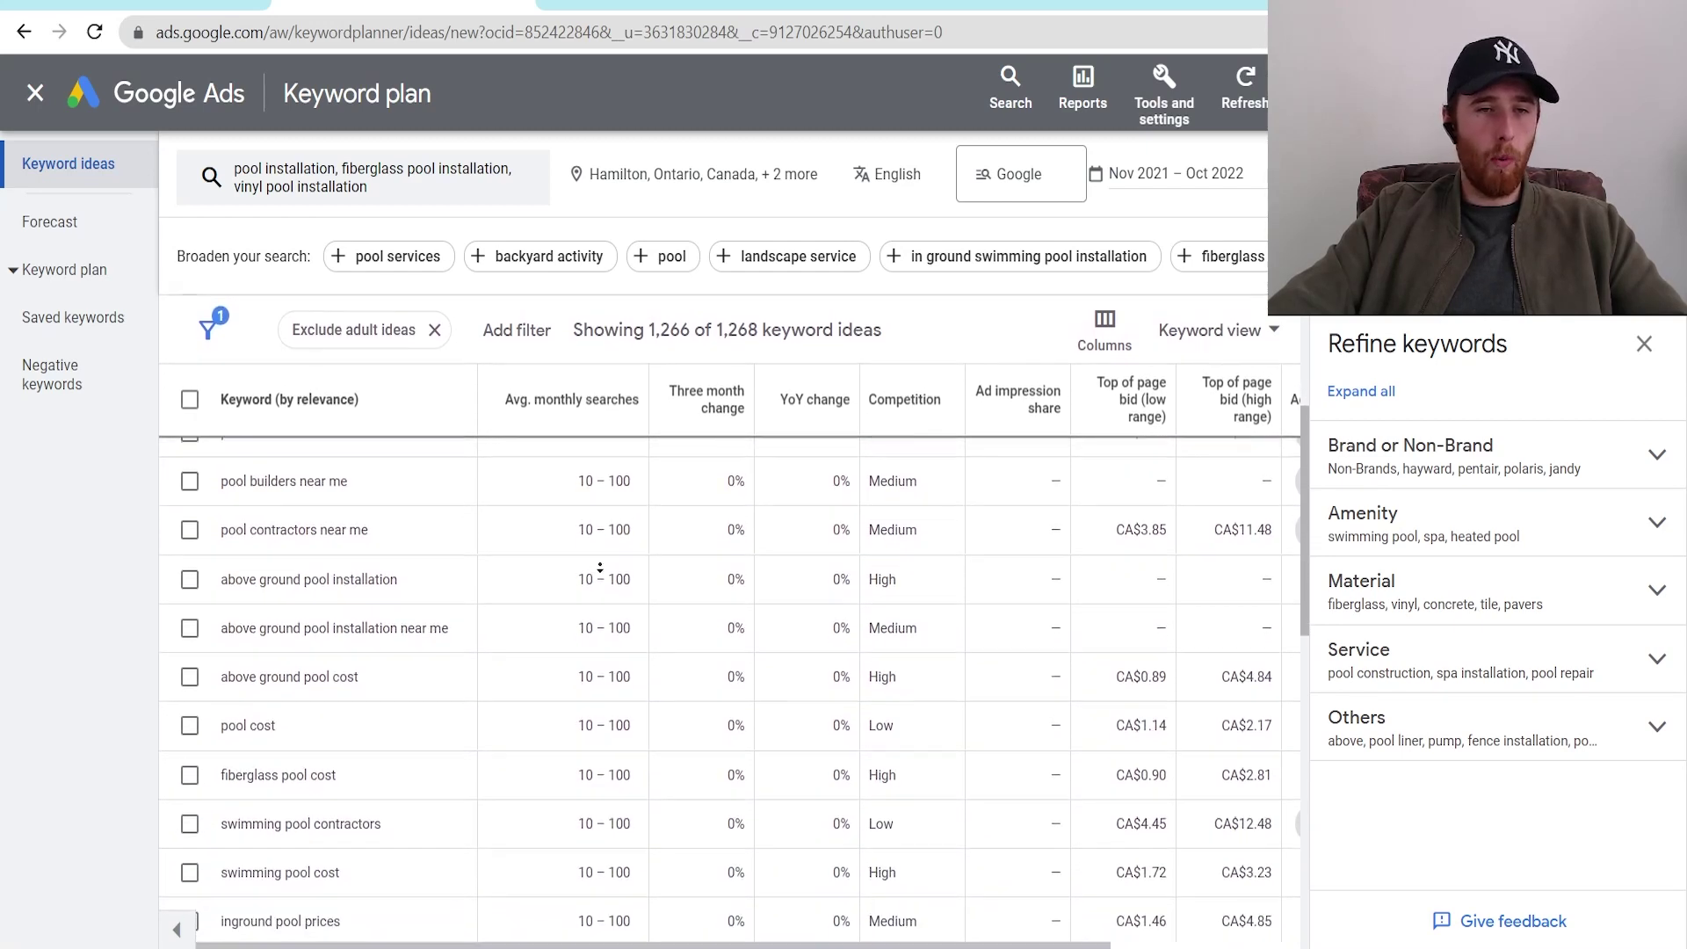
# Step: Switch to the keyword spreadsheet and review its column headings for the pool installation keyword groups
pyautogui.scroll(-3, 600, 566)
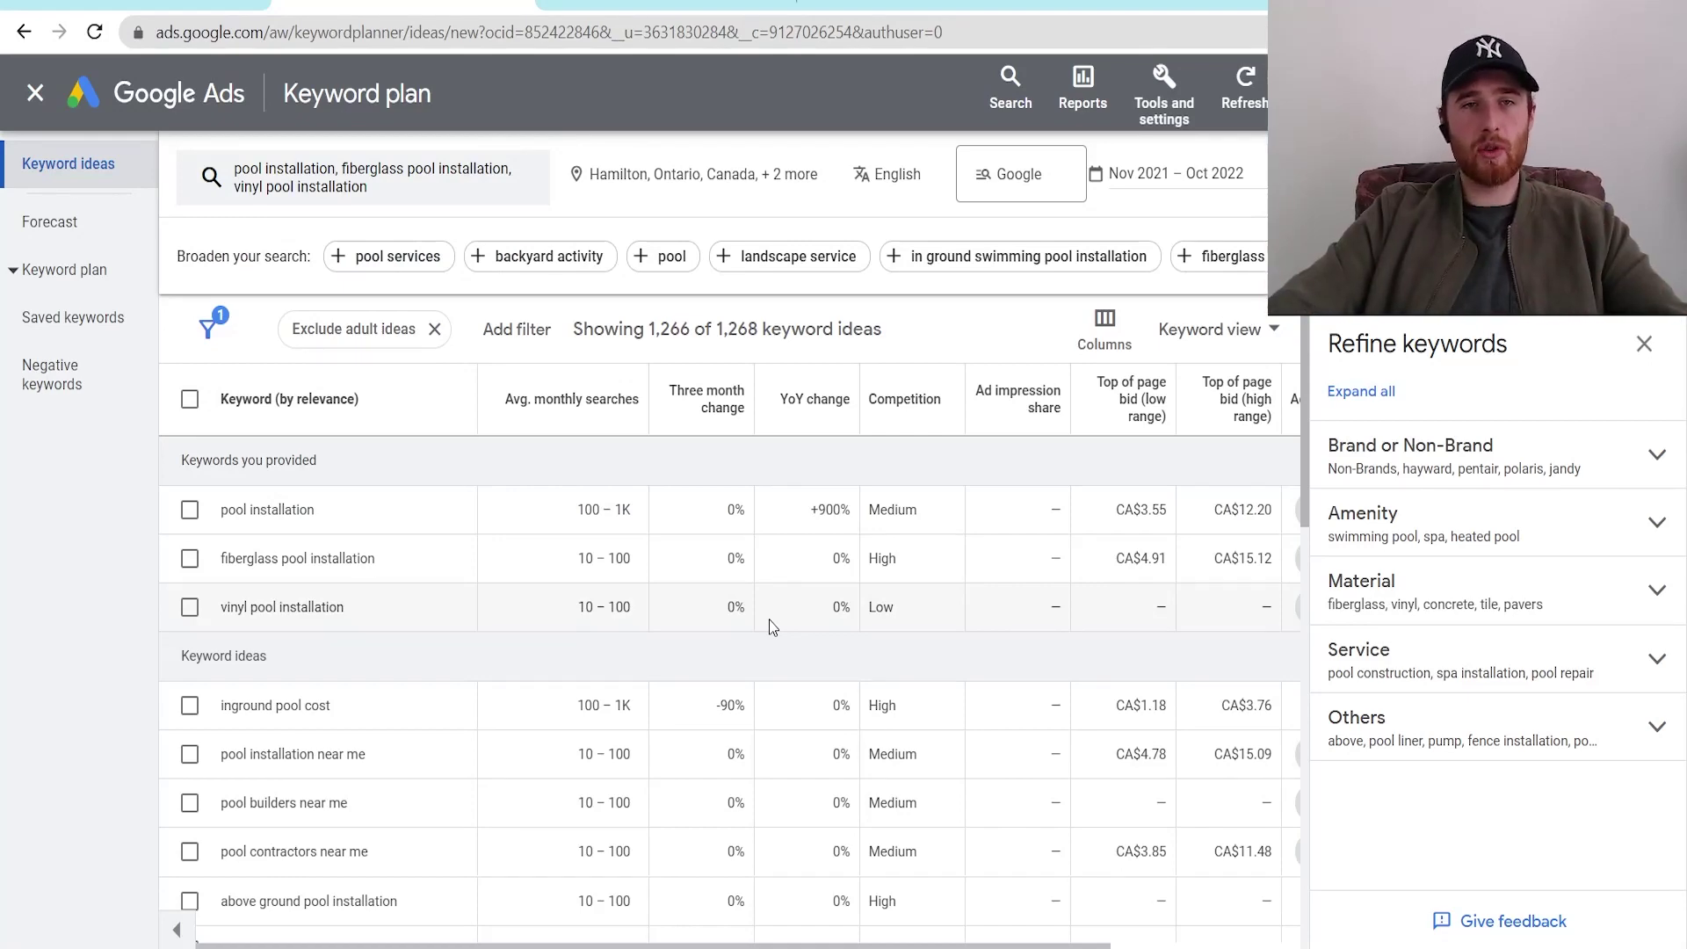
pyautogui.hotkey('ctrl', 'Tab')
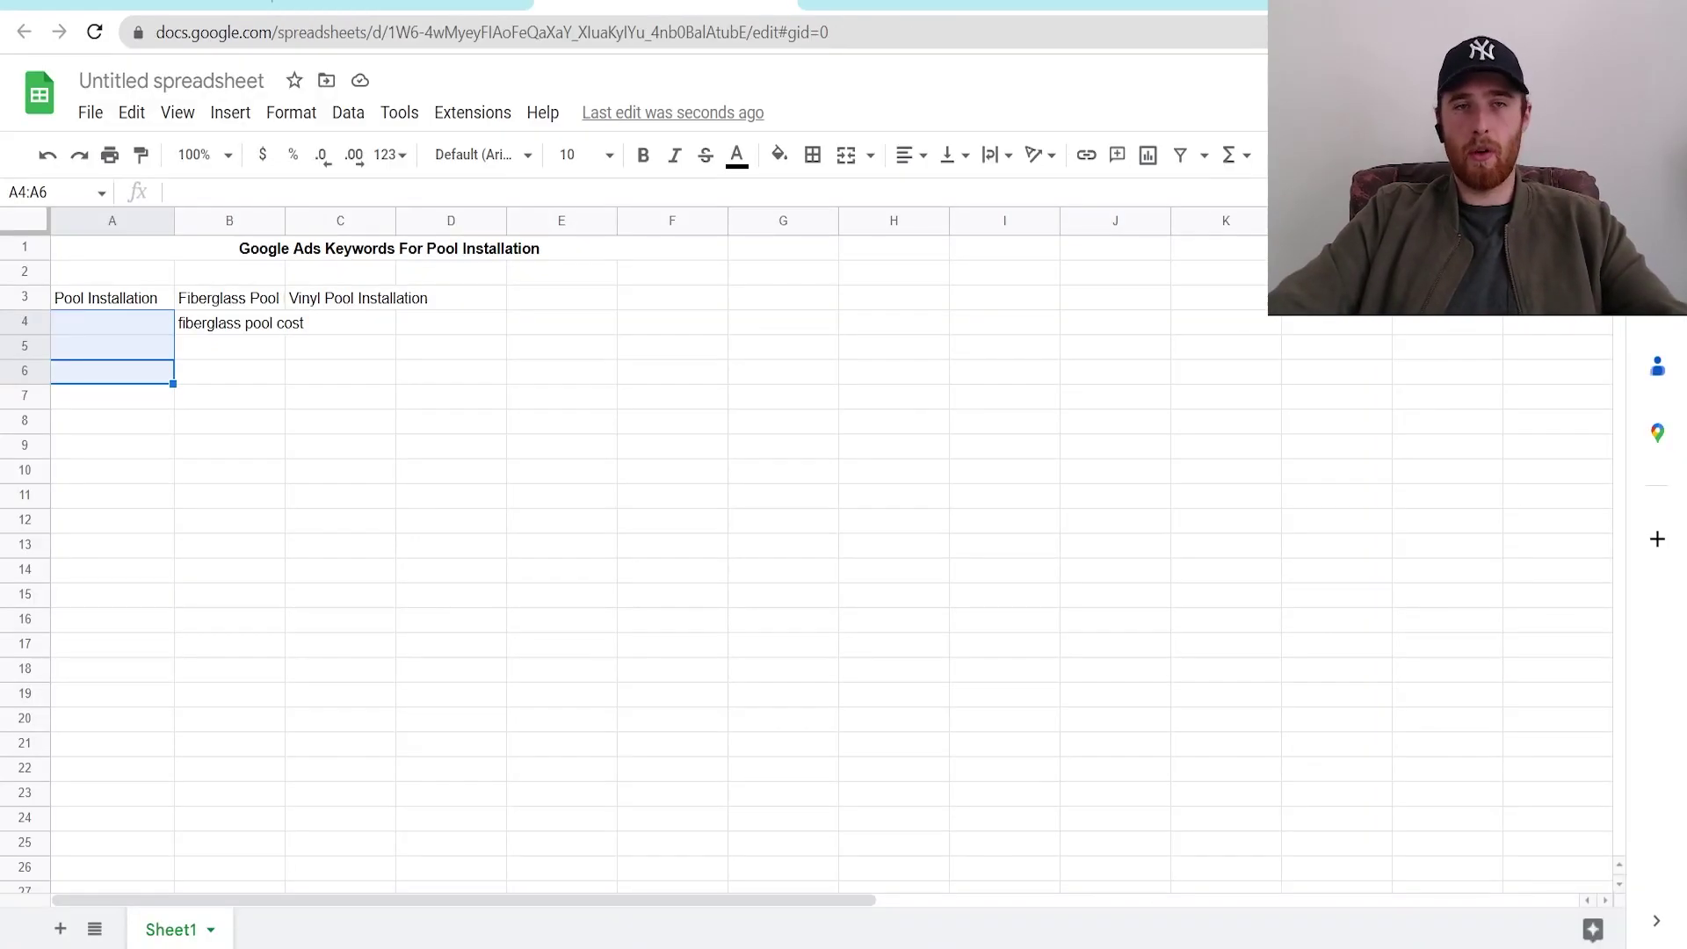
pyautogui.click(303, 447)
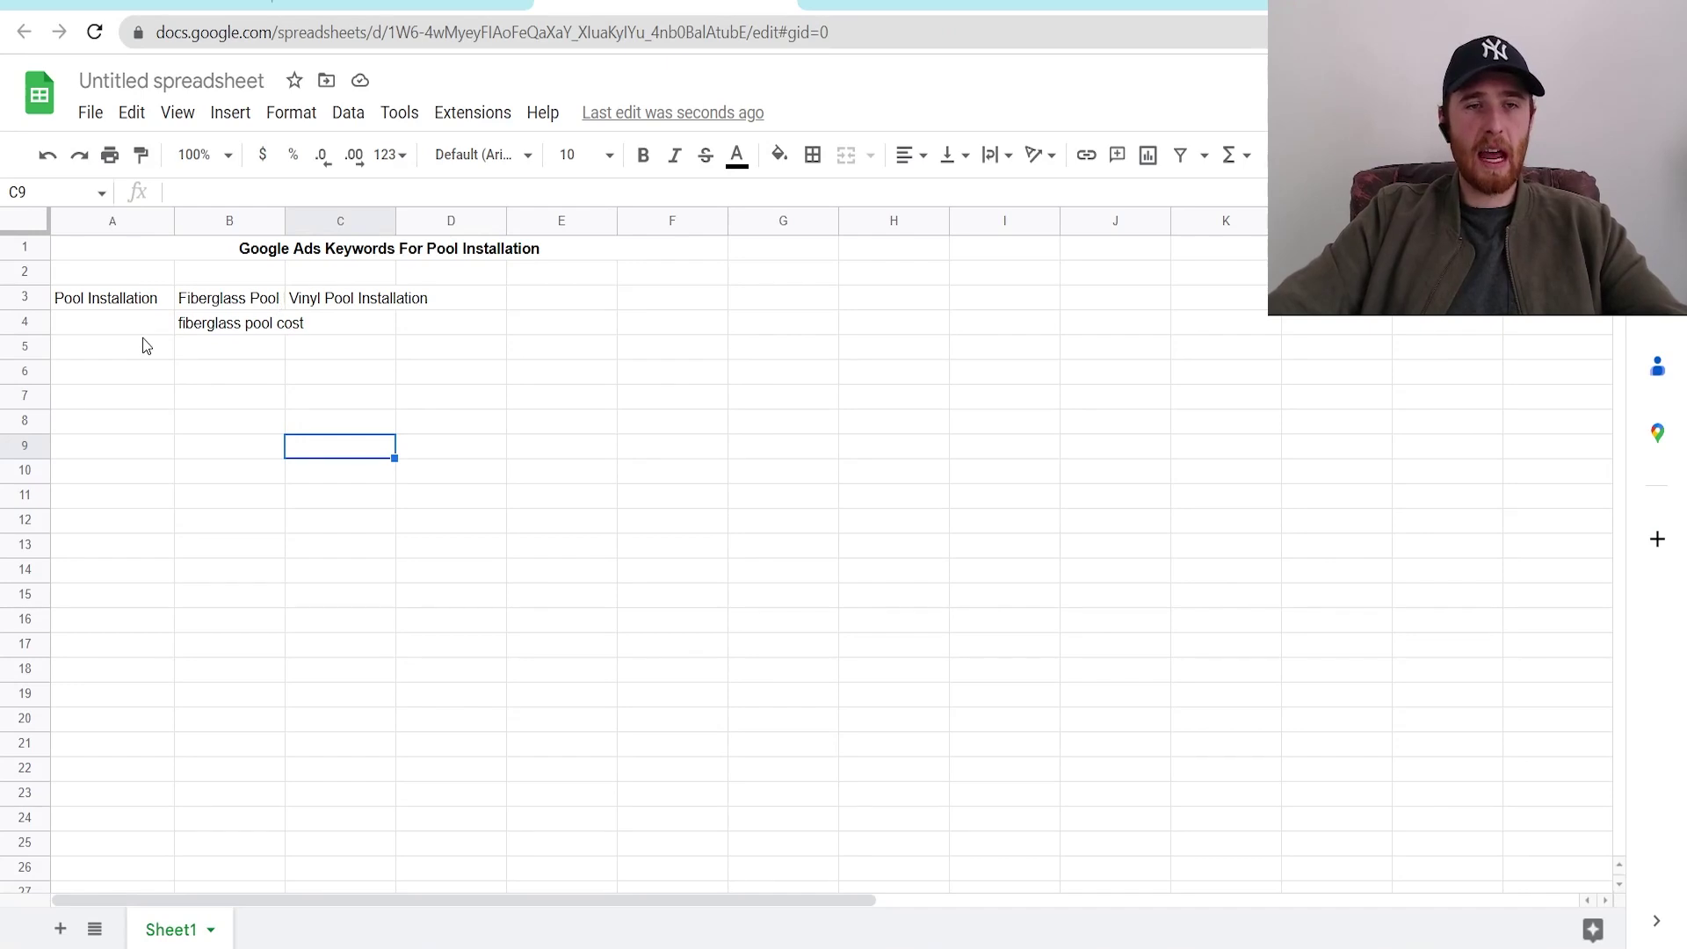
pyautogui.click(166, 393)
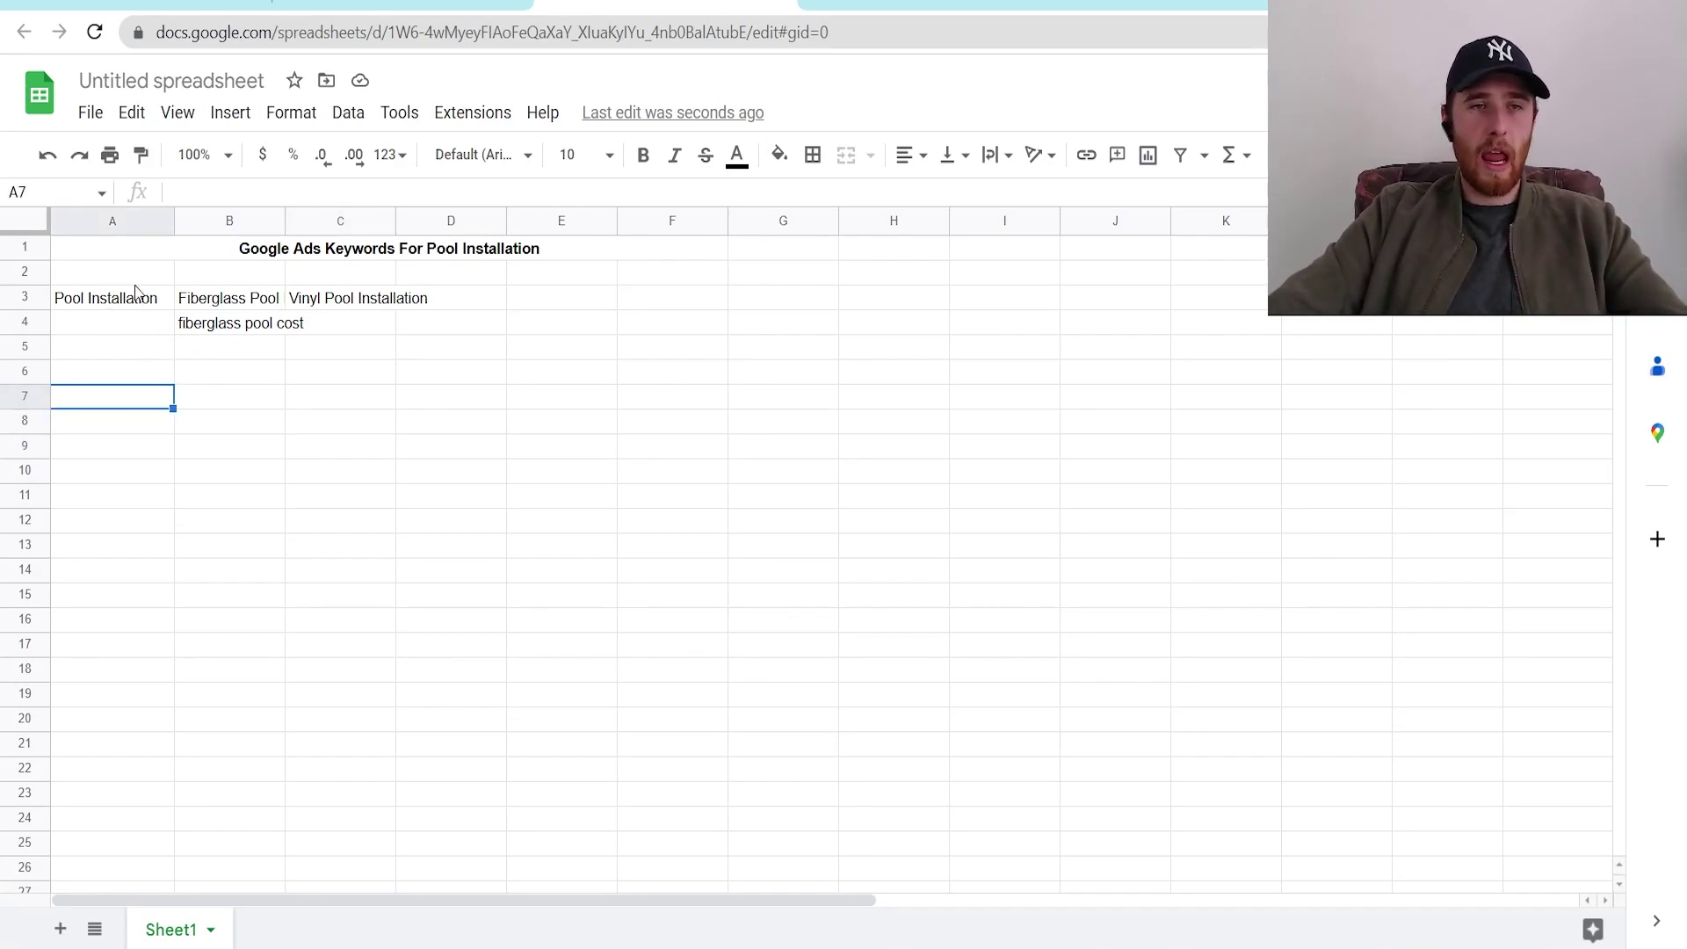
pyautogui.rightClick(348, 305)
pyautogui.click(197, 304)
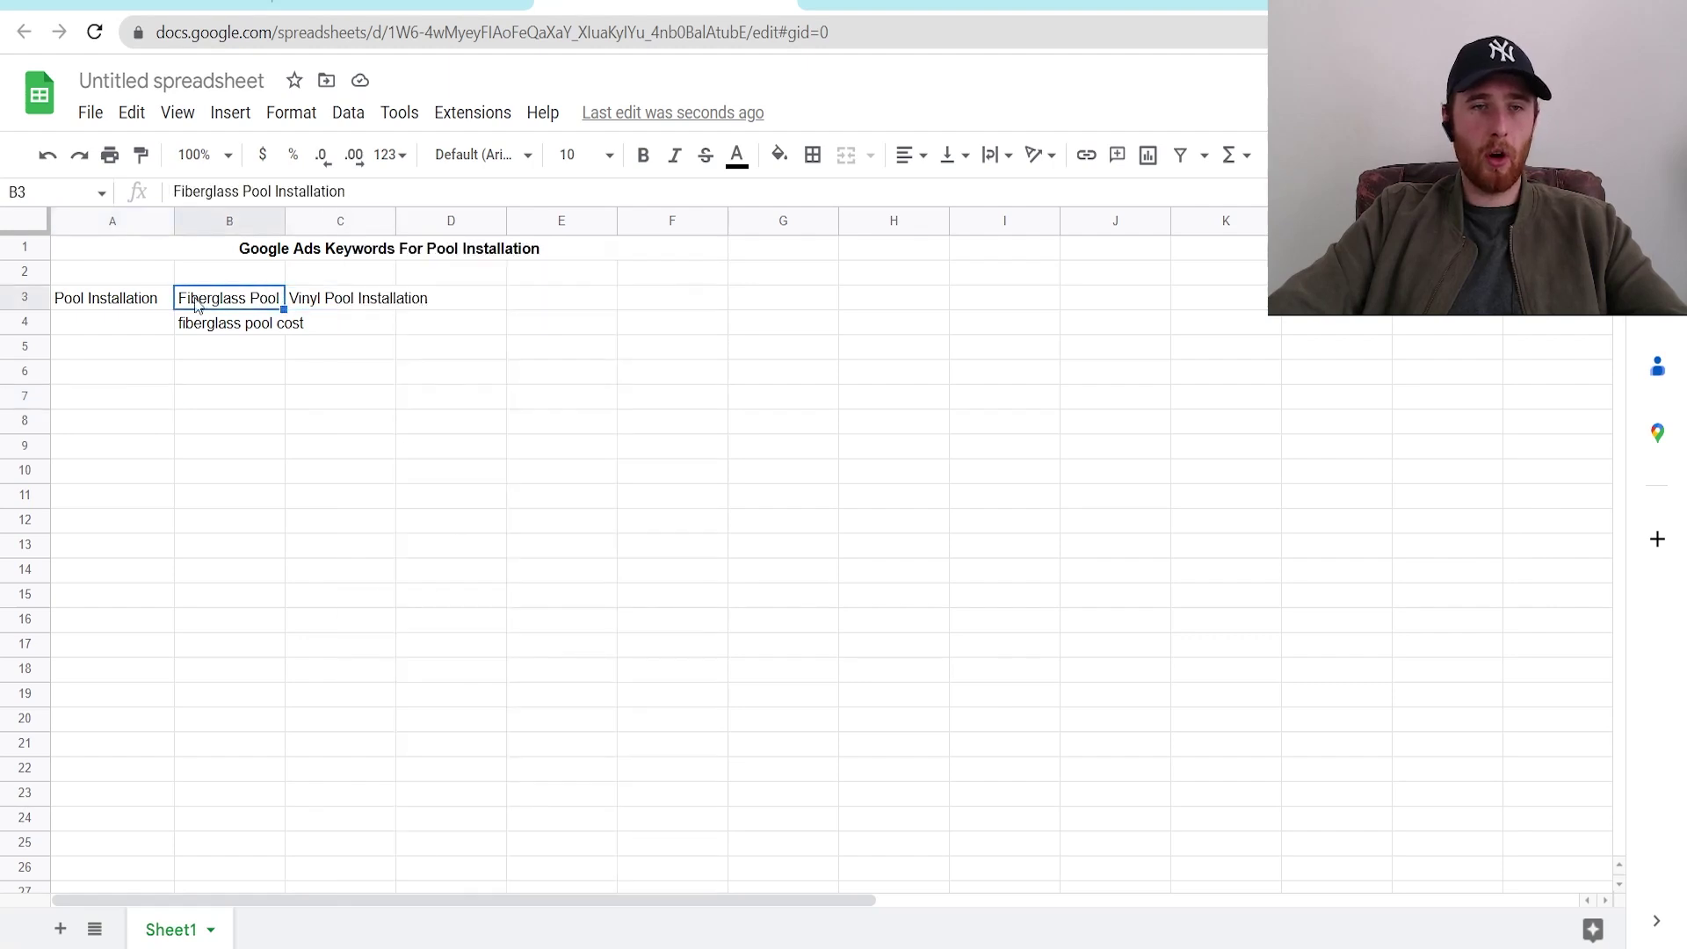
pyautogui.click(129, 305)
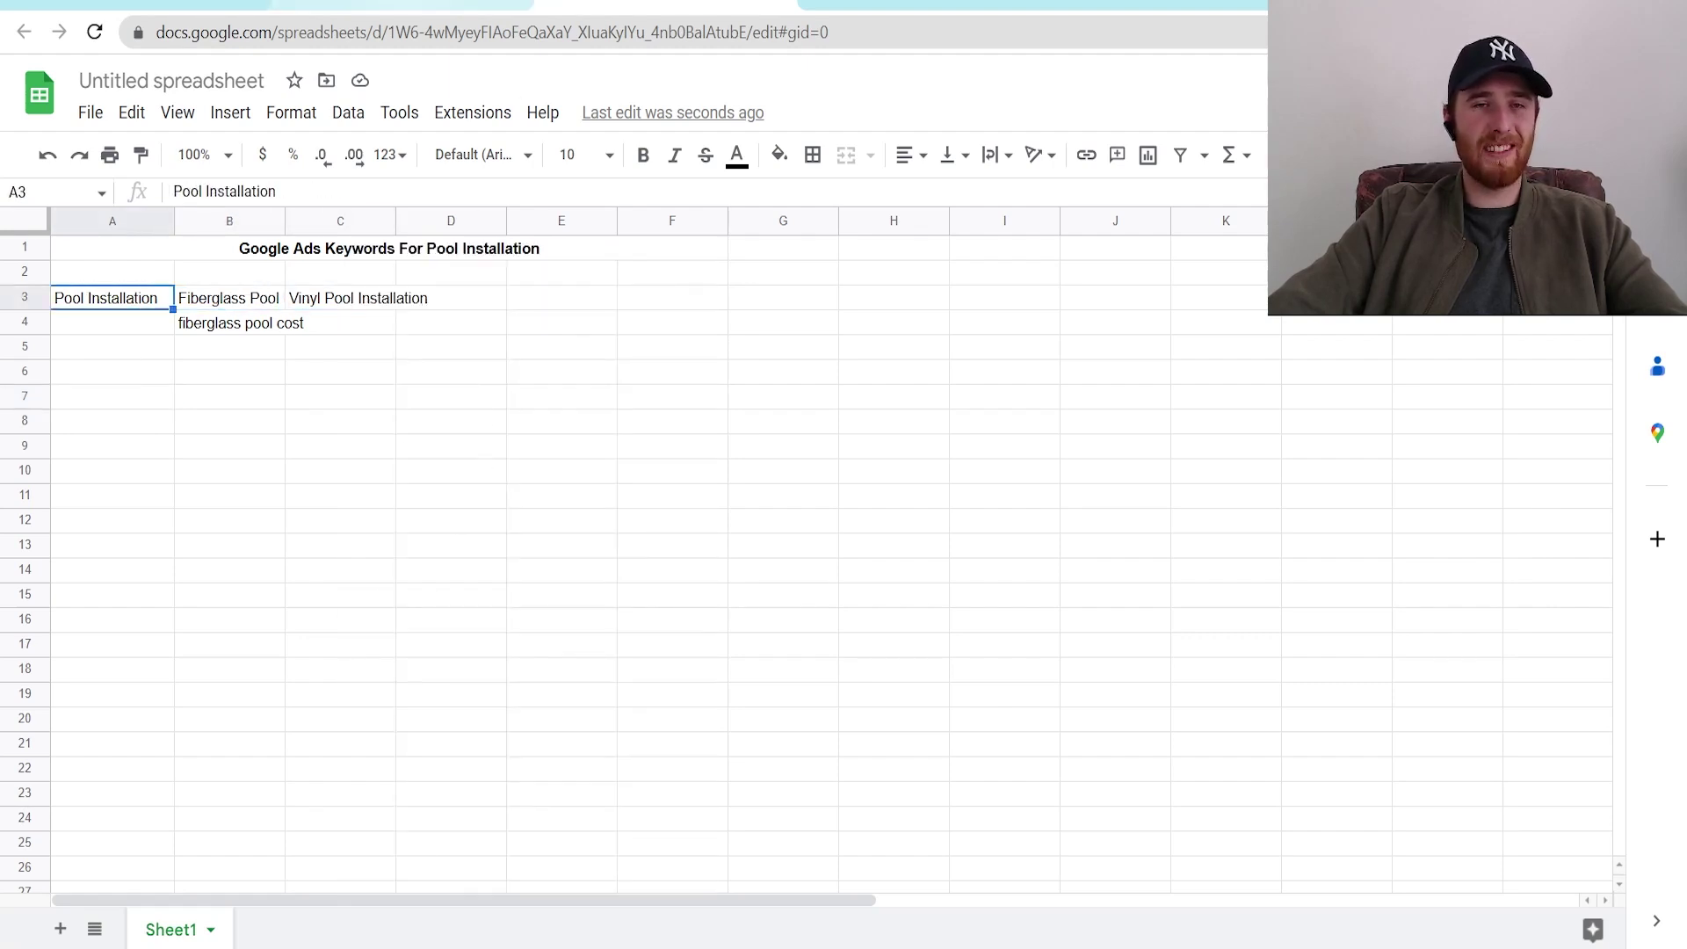
# Step: Copy the keyword idea "pool installation near me" from Keyword Planner into cell A4 of the spreadsheet, under Pool Installation
pyautogui.hotkey('ctrl', 'shift', 'Tab')
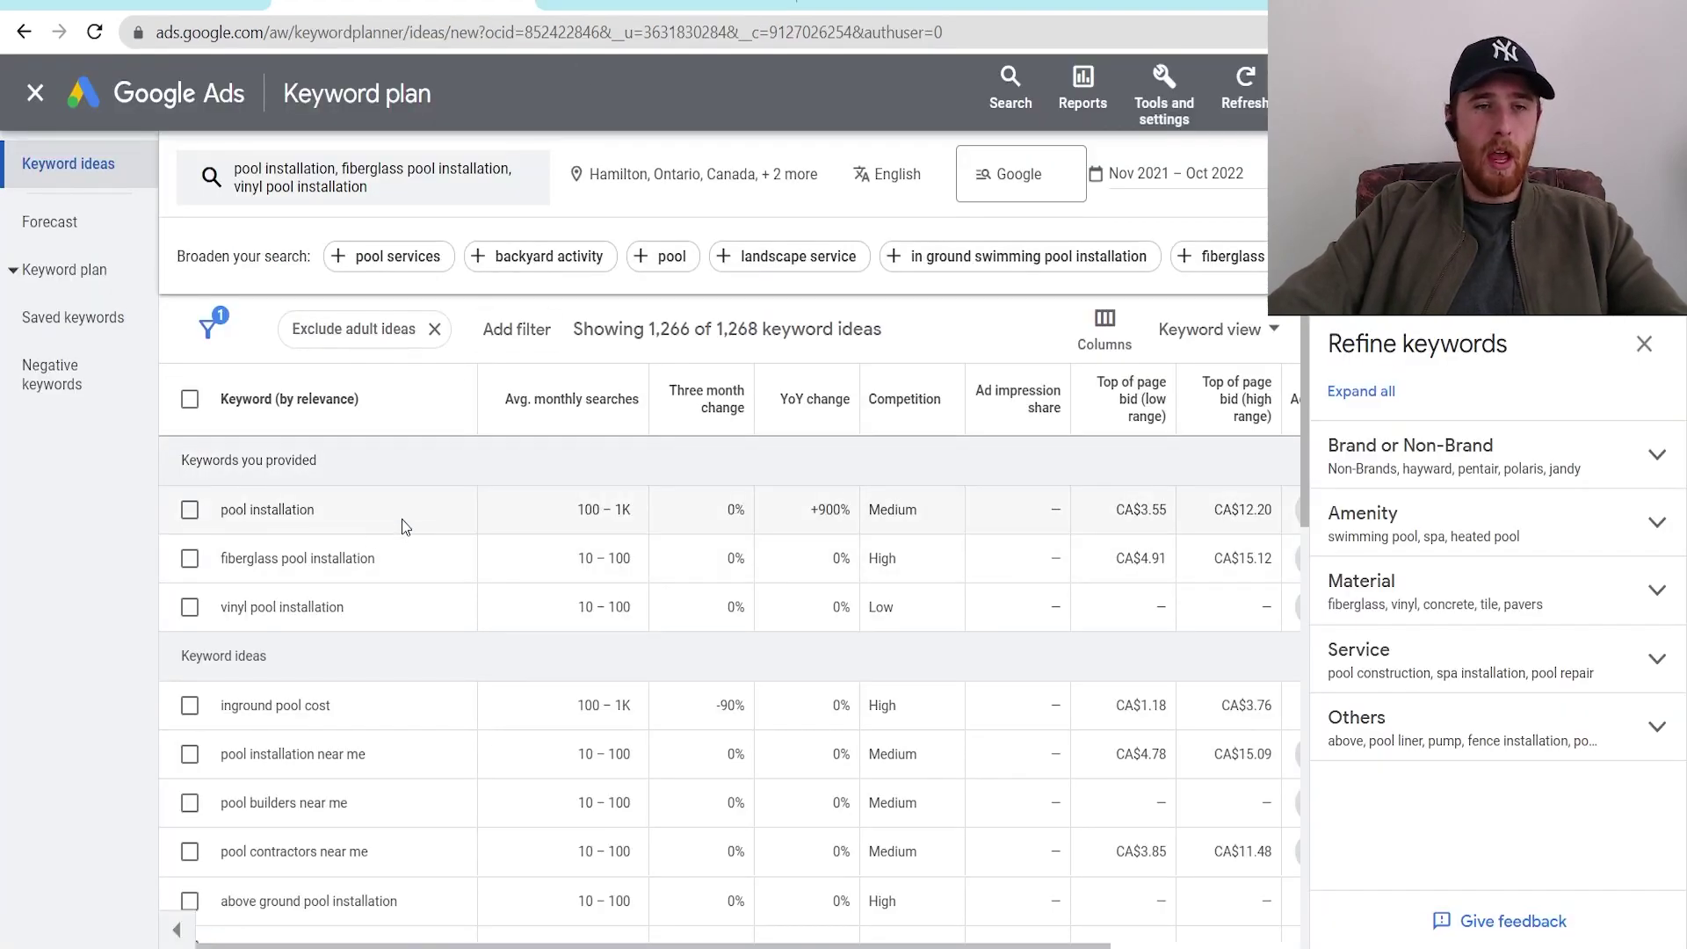
pyautogui.moveTo(359, 514); pyautogui.dragTo(215, 527)
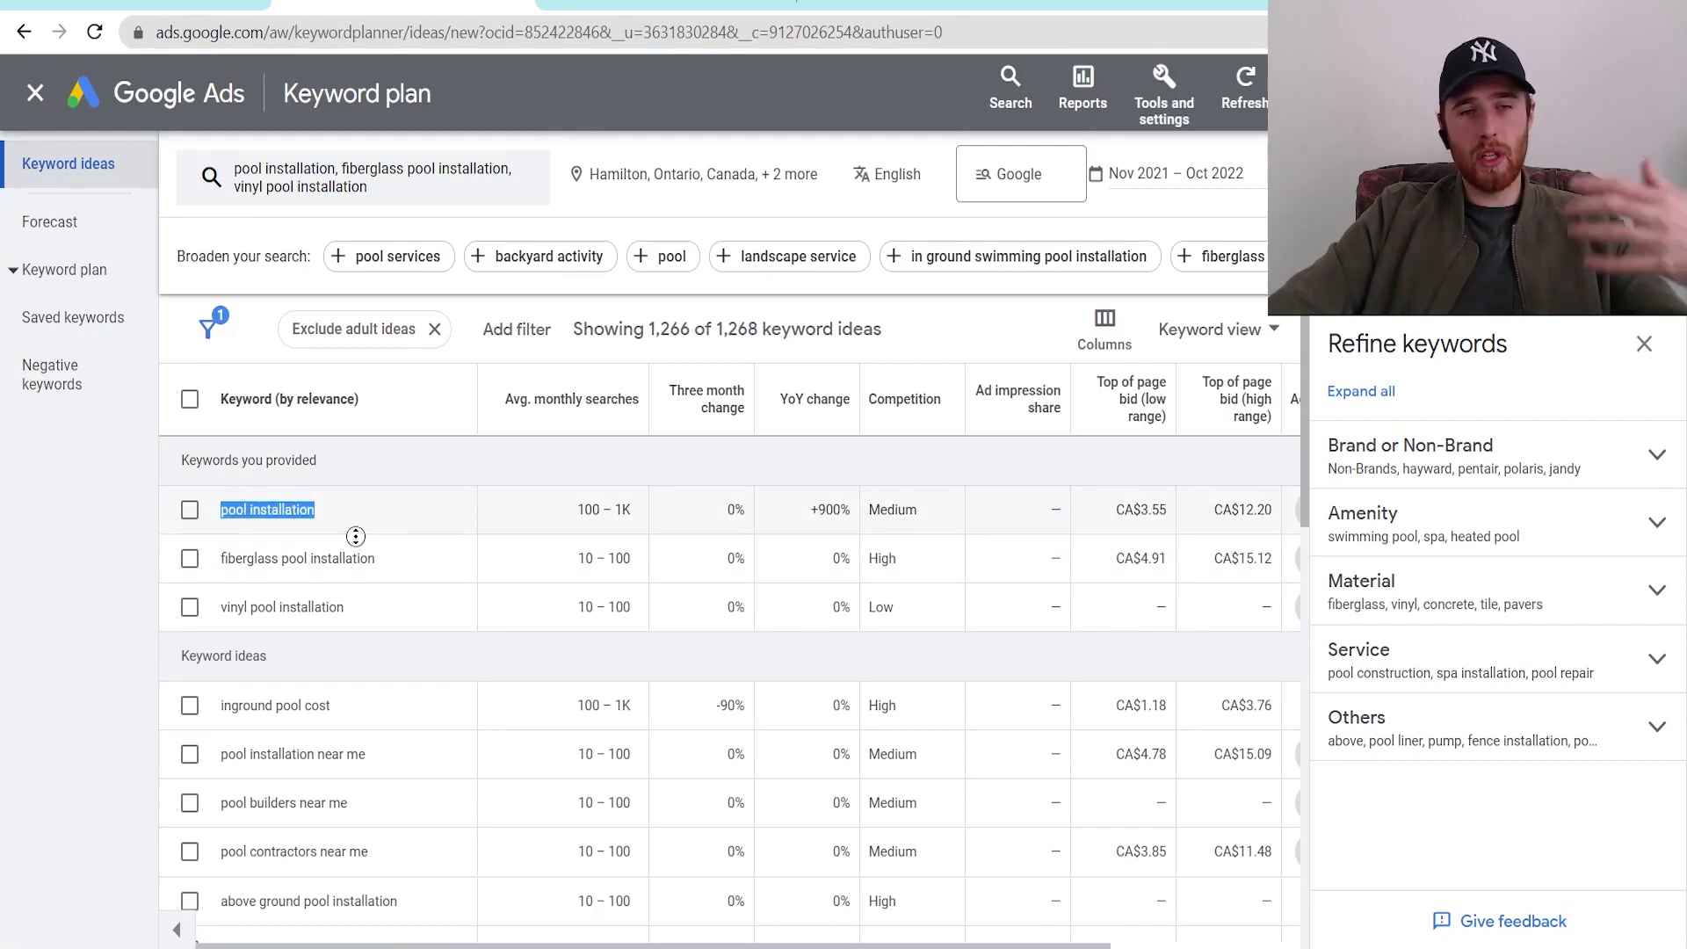
pyautogui.scroll(-1, 355, 536)
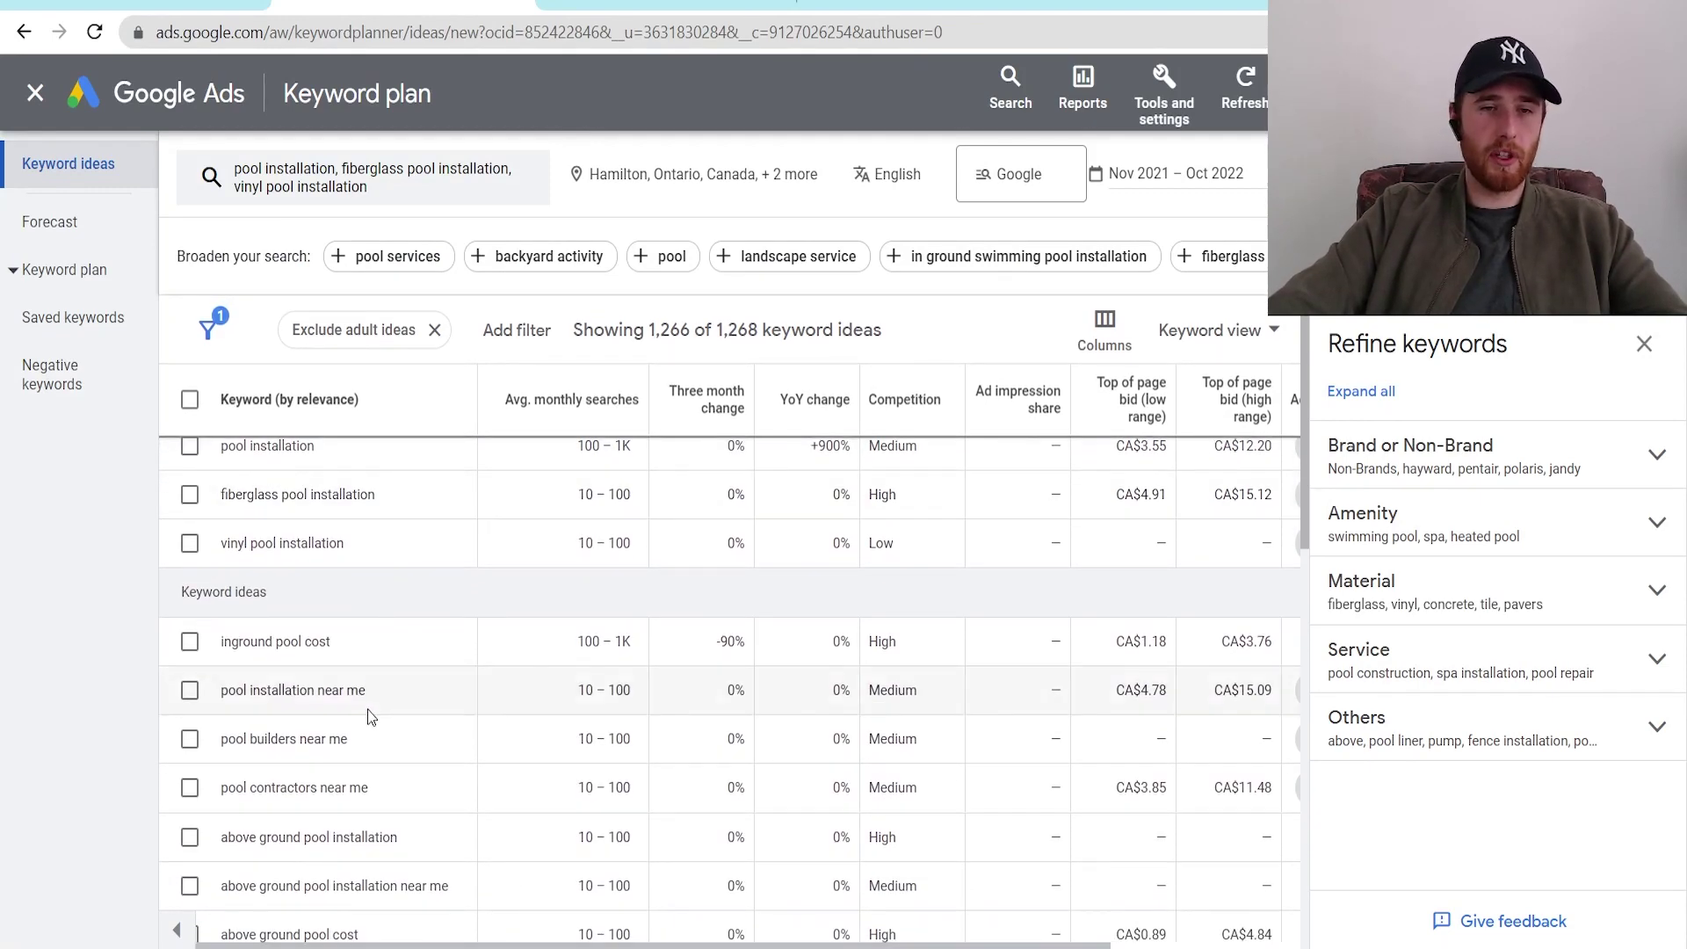
pyautogui.moveTo(370, 717); pyautogui.dragTo(226, 694)
pyautogui.scroll(-1, 347, 773)
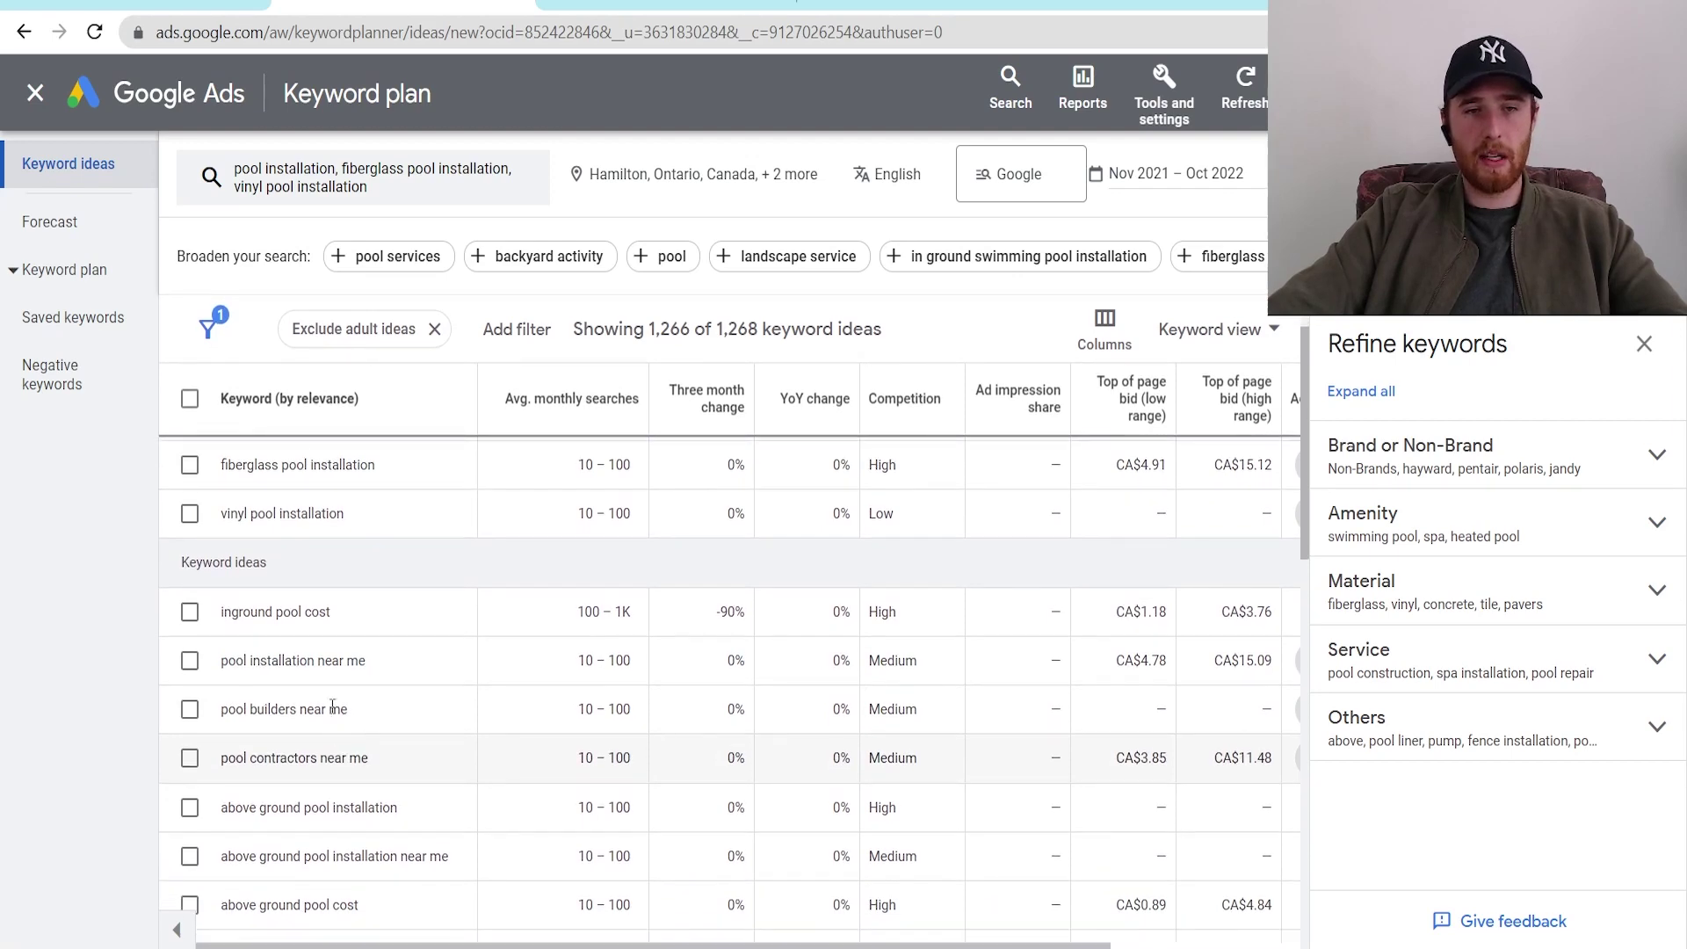
pyautogui.tripleClick(318, 665)
pyautogui.hotkey('ctrl', 'c')
pyautogui.click(666, 6)
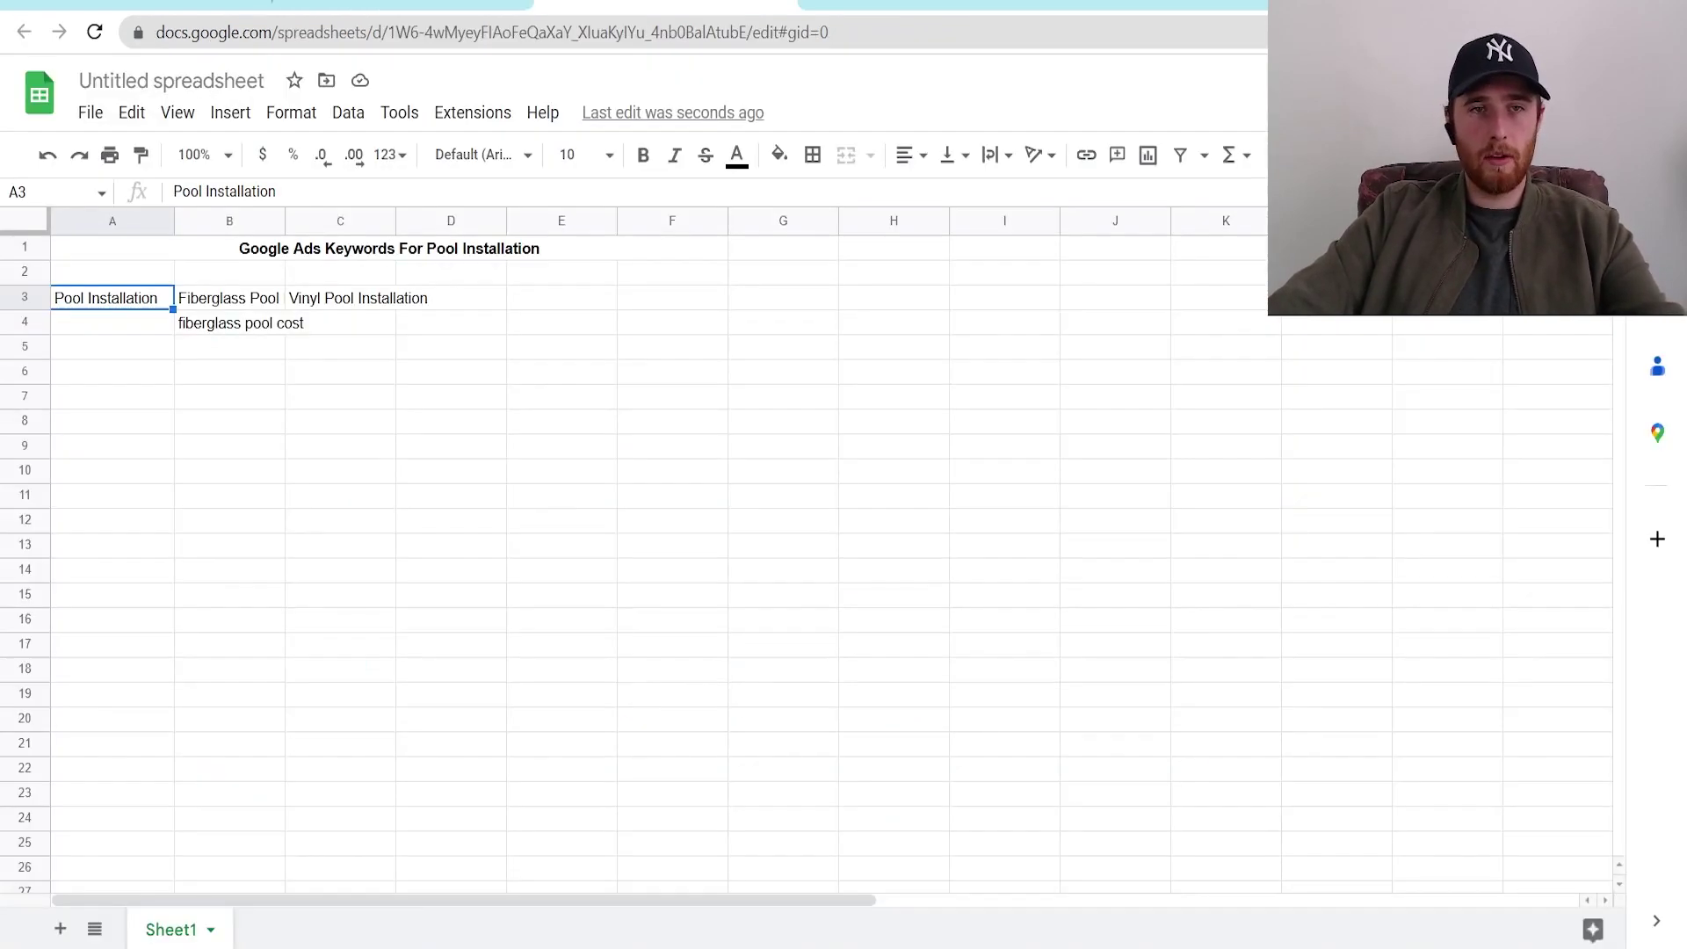
pyautogui.click(129, 337)
pyautogui.hotkey('ctrl', 'v')
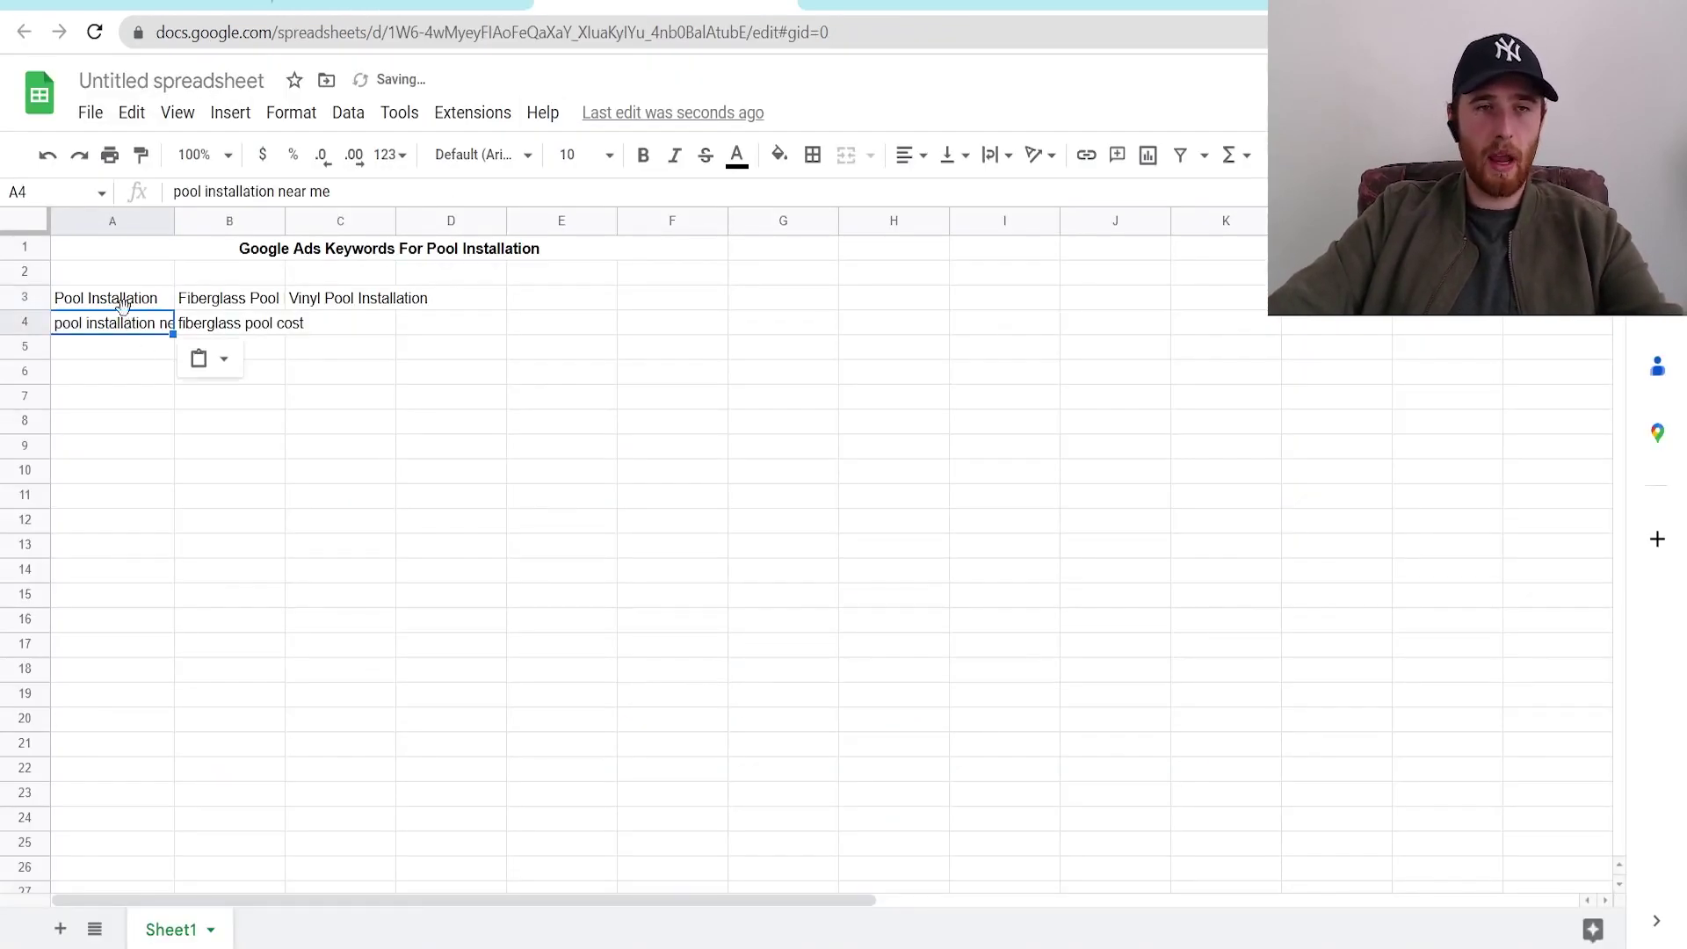
pyautogui.moveTo(103, 303); pyautogui.dragTo(93, 401)
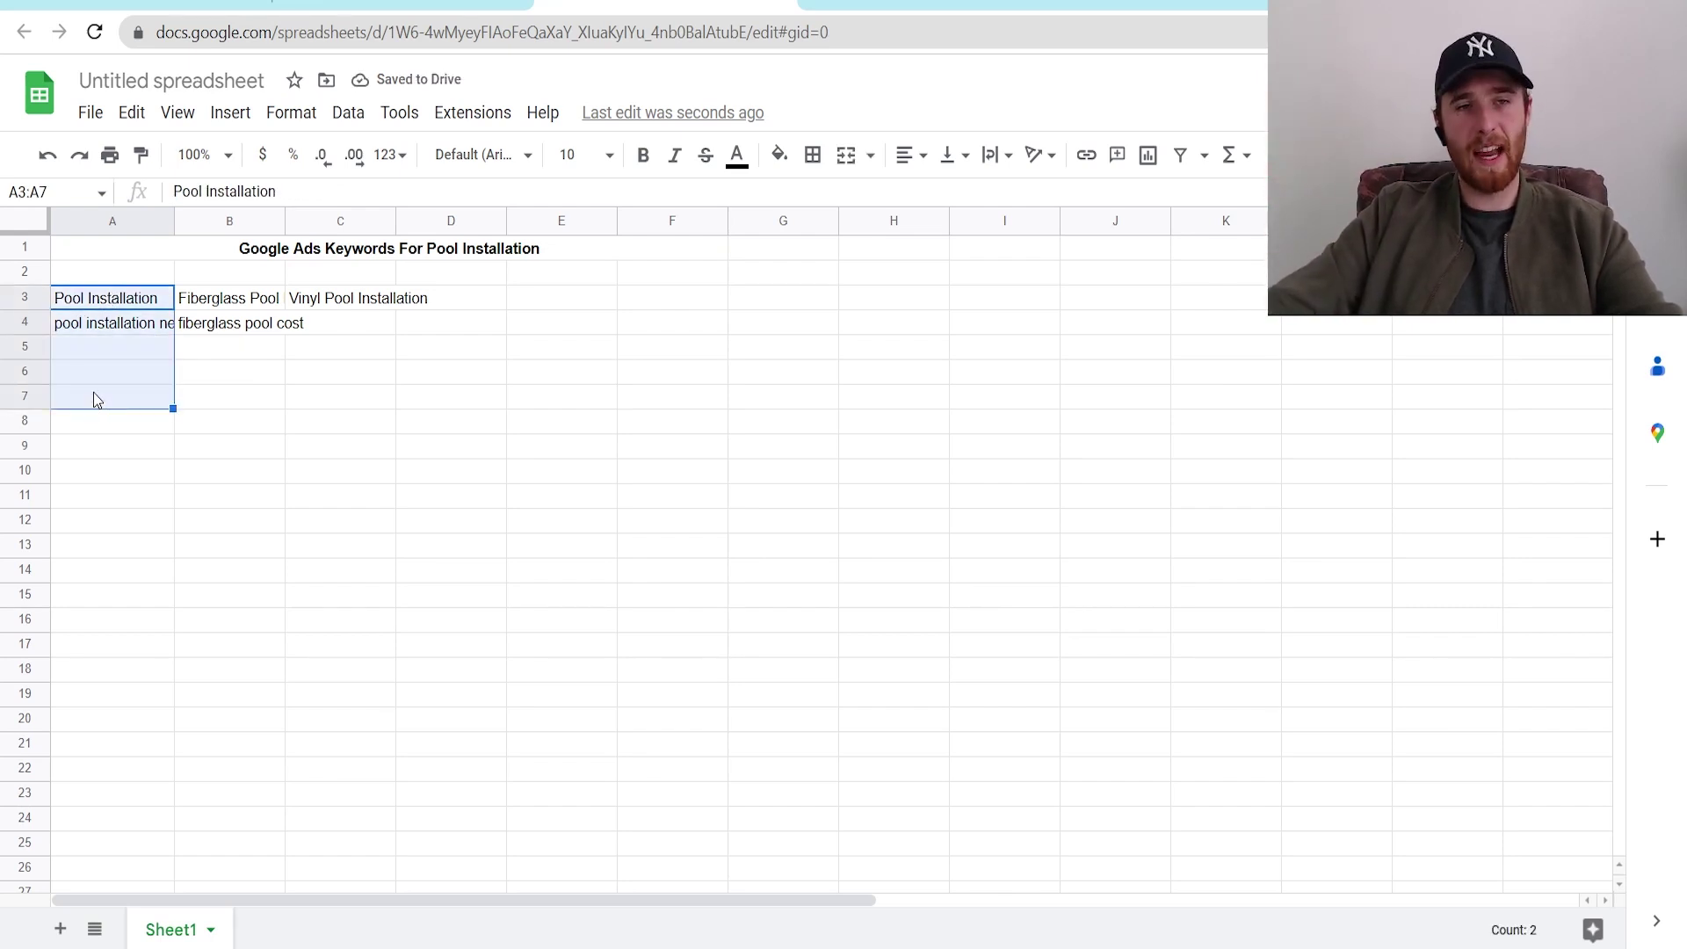
pyautogui.click(195, 397)
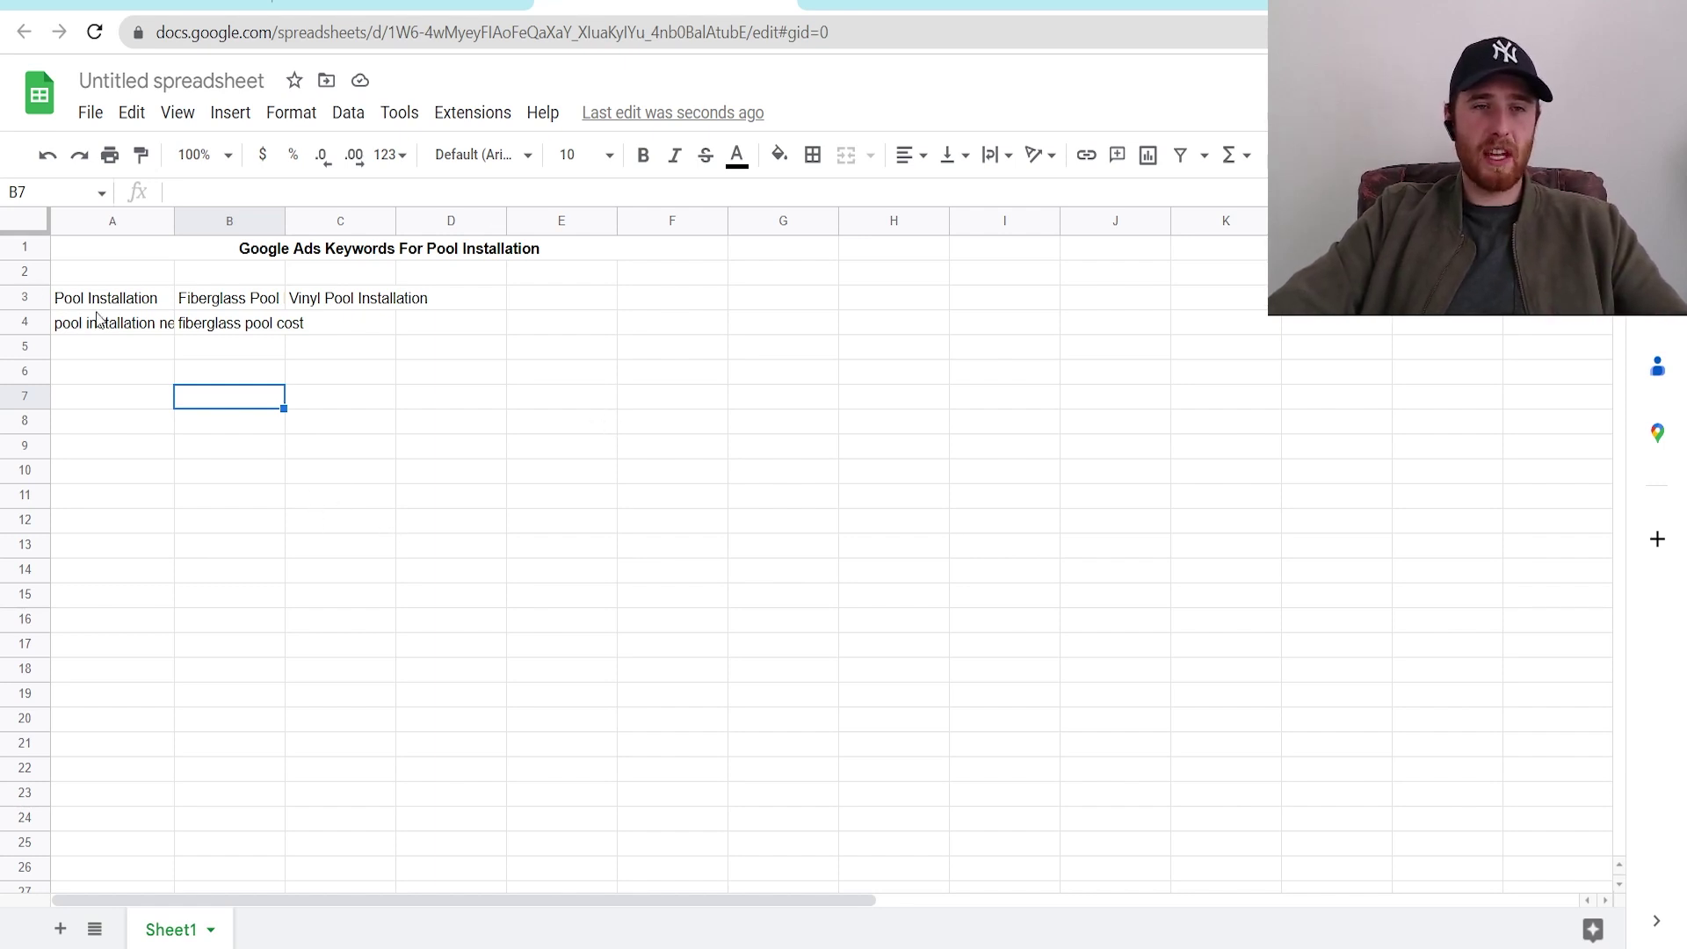
pyautogui.moveTo(91, 303); pyautogui.dragTo(122, 347)
pyautogui.click(154, 299)
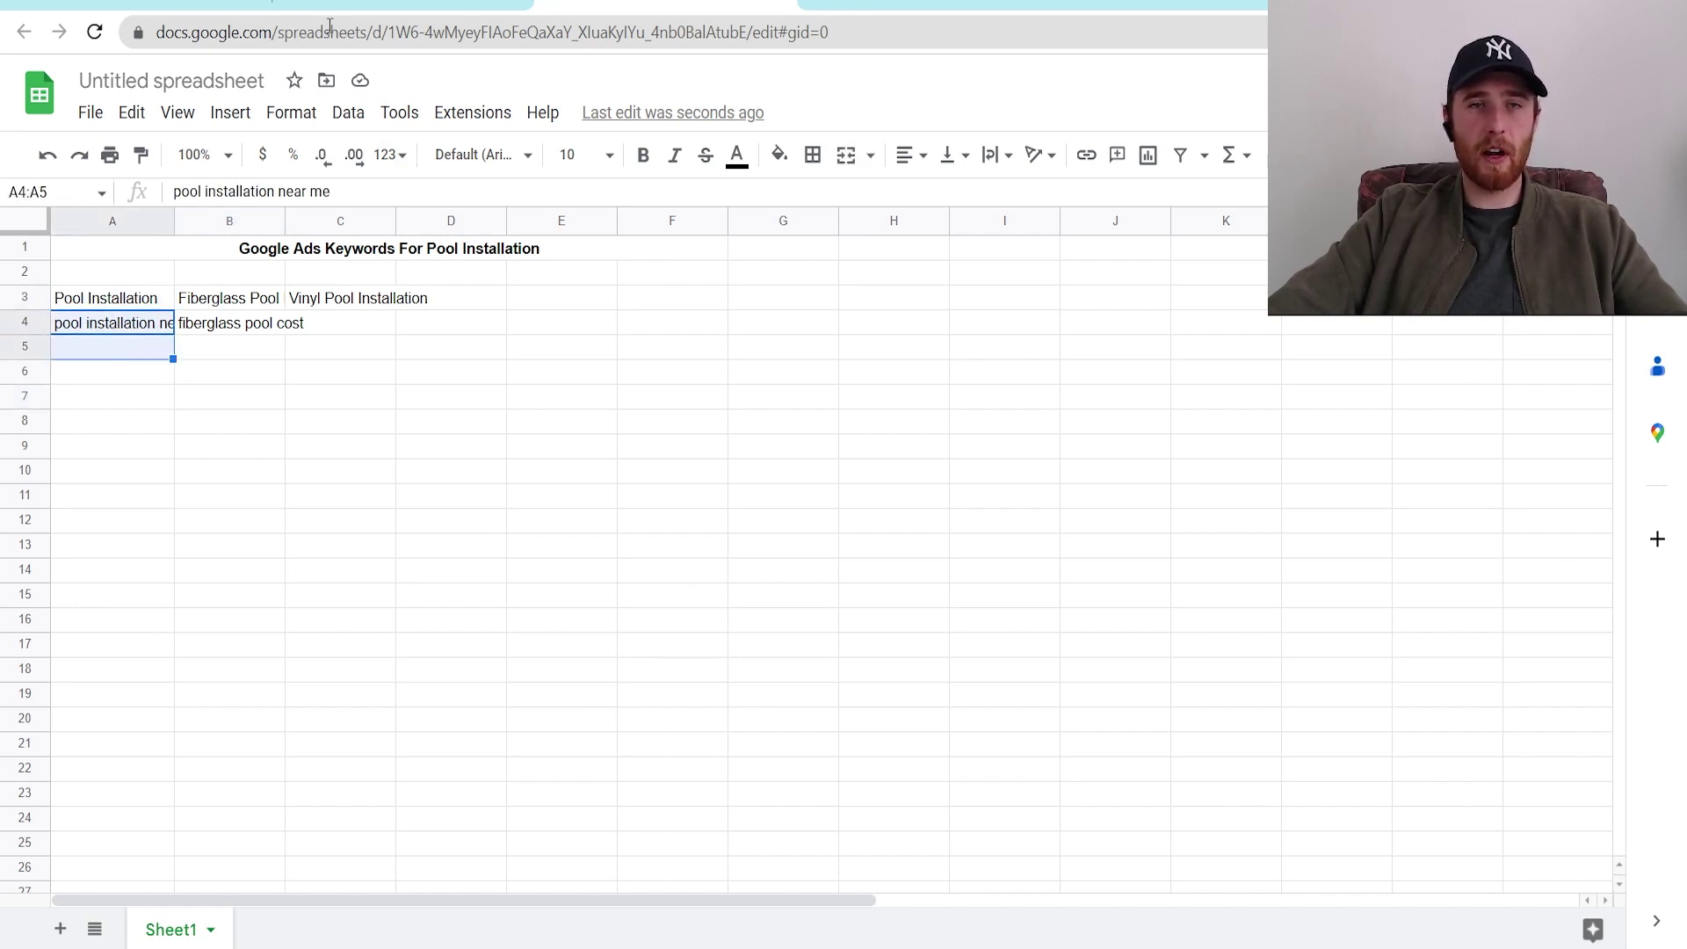
# Step: Find the keyword idea "fiberglass pool cost" in Keyword Planner and check it against the Fiberglass Pool column of the spreadsheet
pyautogui.click(332, 5)
pyautogui.scroll(1, 404, 667)
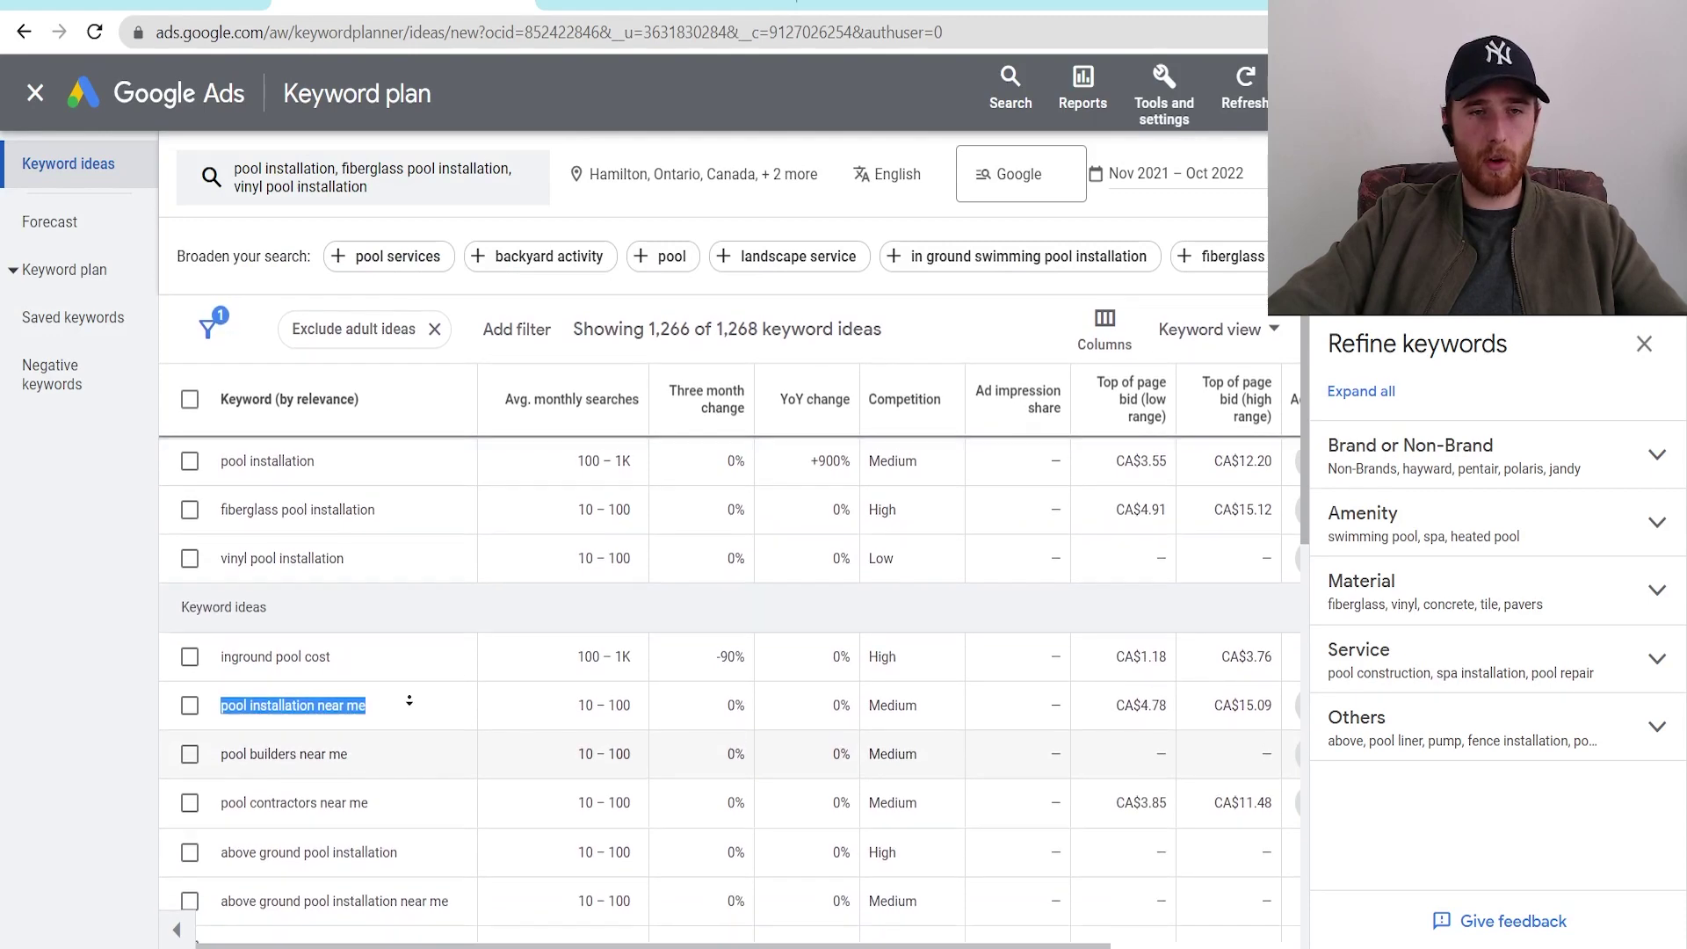
pyautogui.scroll(-3, 369, 667)
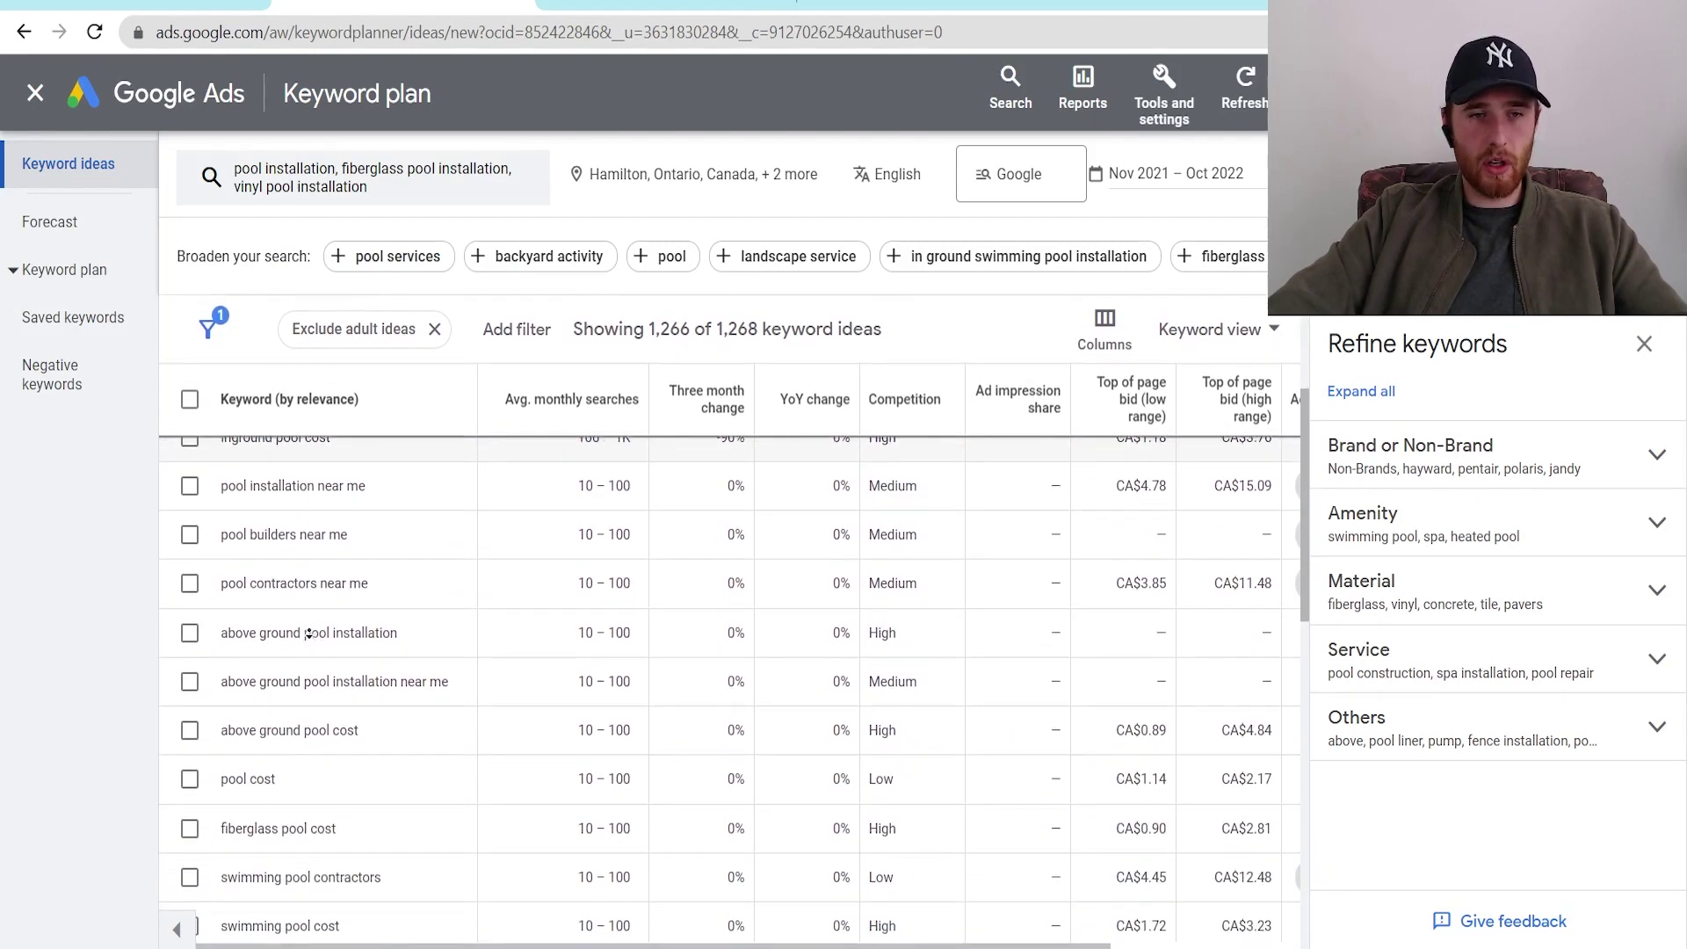
pyautogui.scroll(-2, 308, 633)
pyautogui.tripleClick(279, 647)
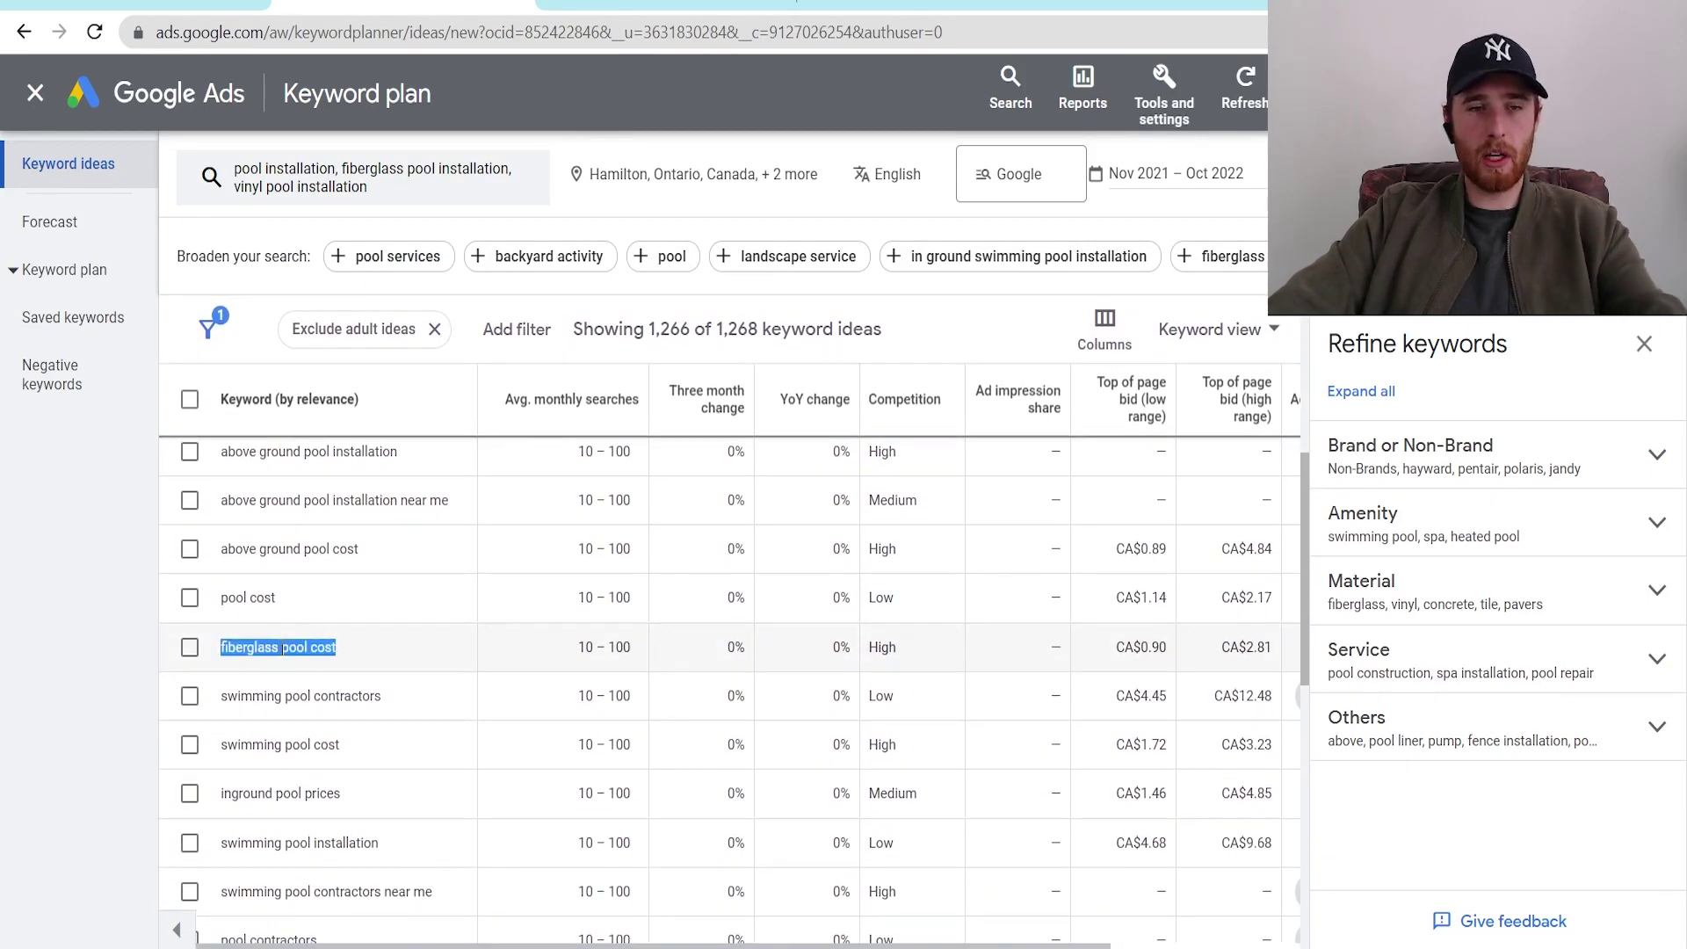
pyautogui.click(666, 5)
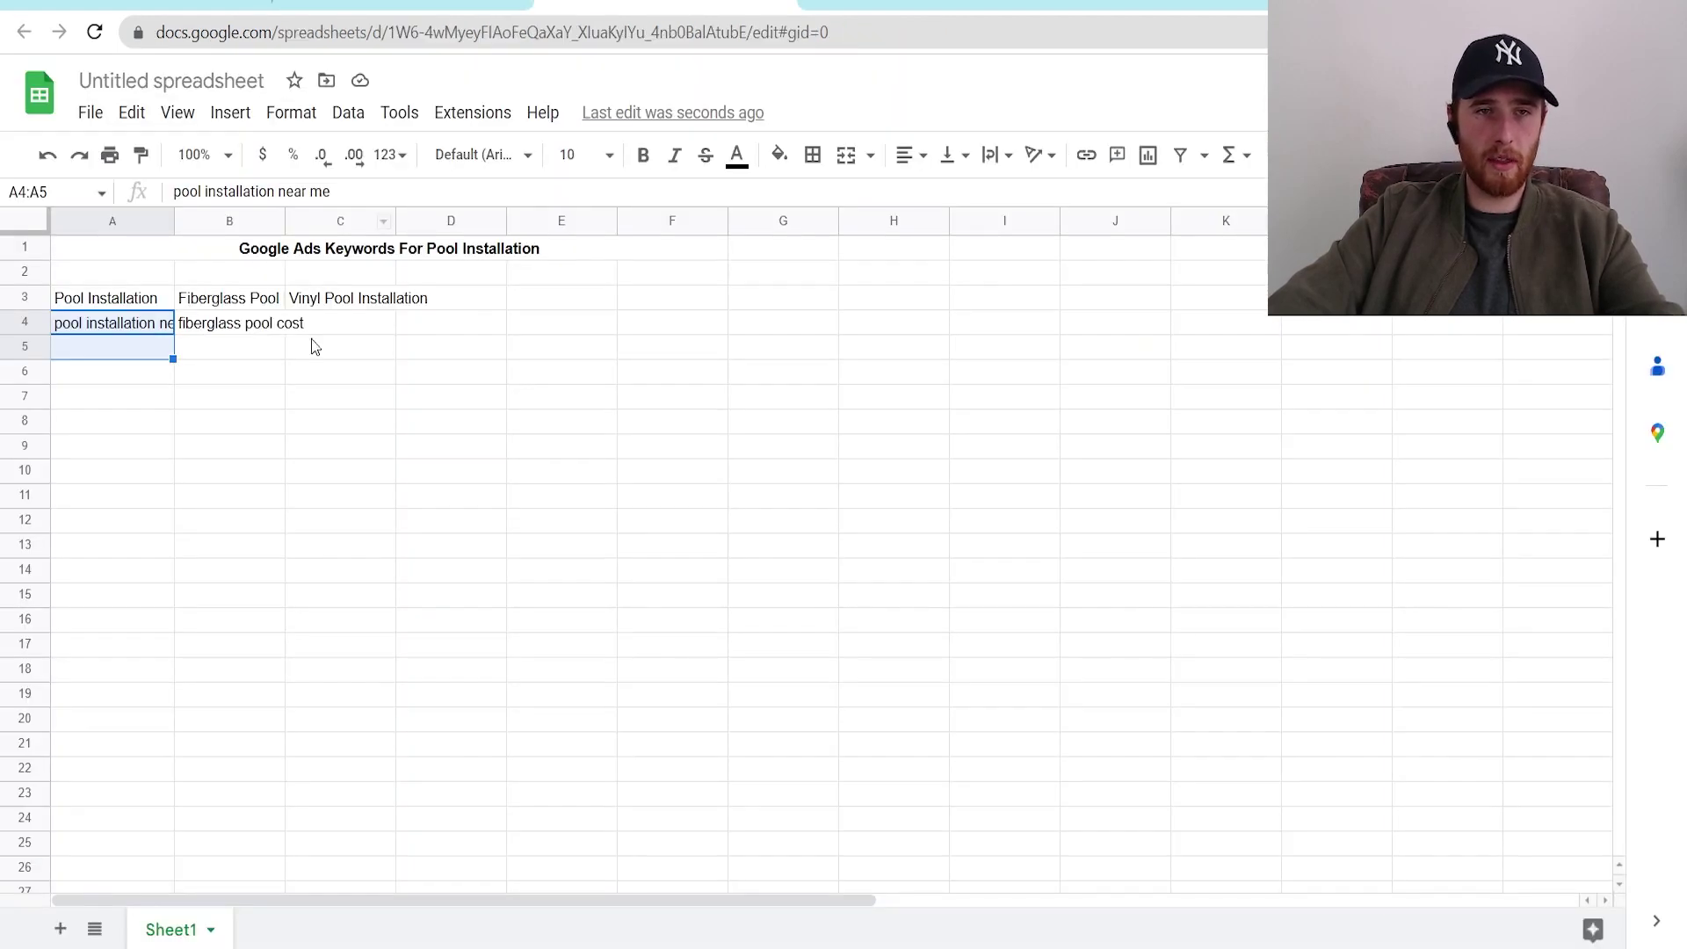
pyautogui.click(400, 5)
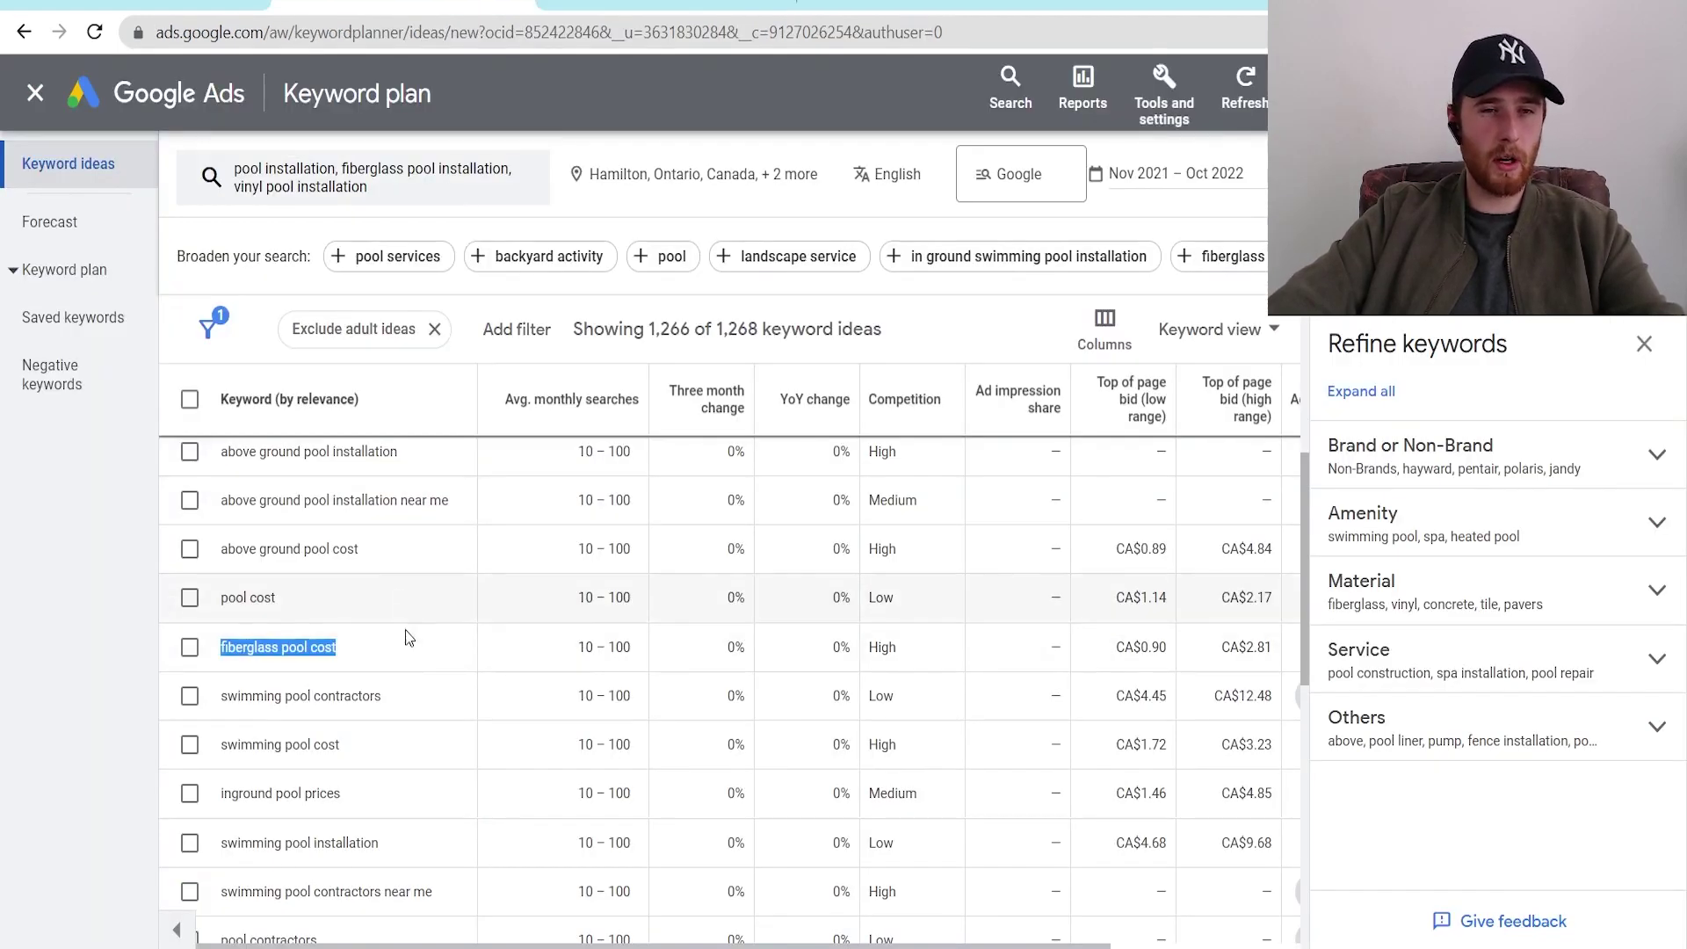
# Step: Copy the keyword idea "inground pool prices" from Keyword Planner into cell D3 of the spreadsheet
pyautogui.scroll(-1, 404, 650)
pyautogui.scroll(-1, 404, 698)
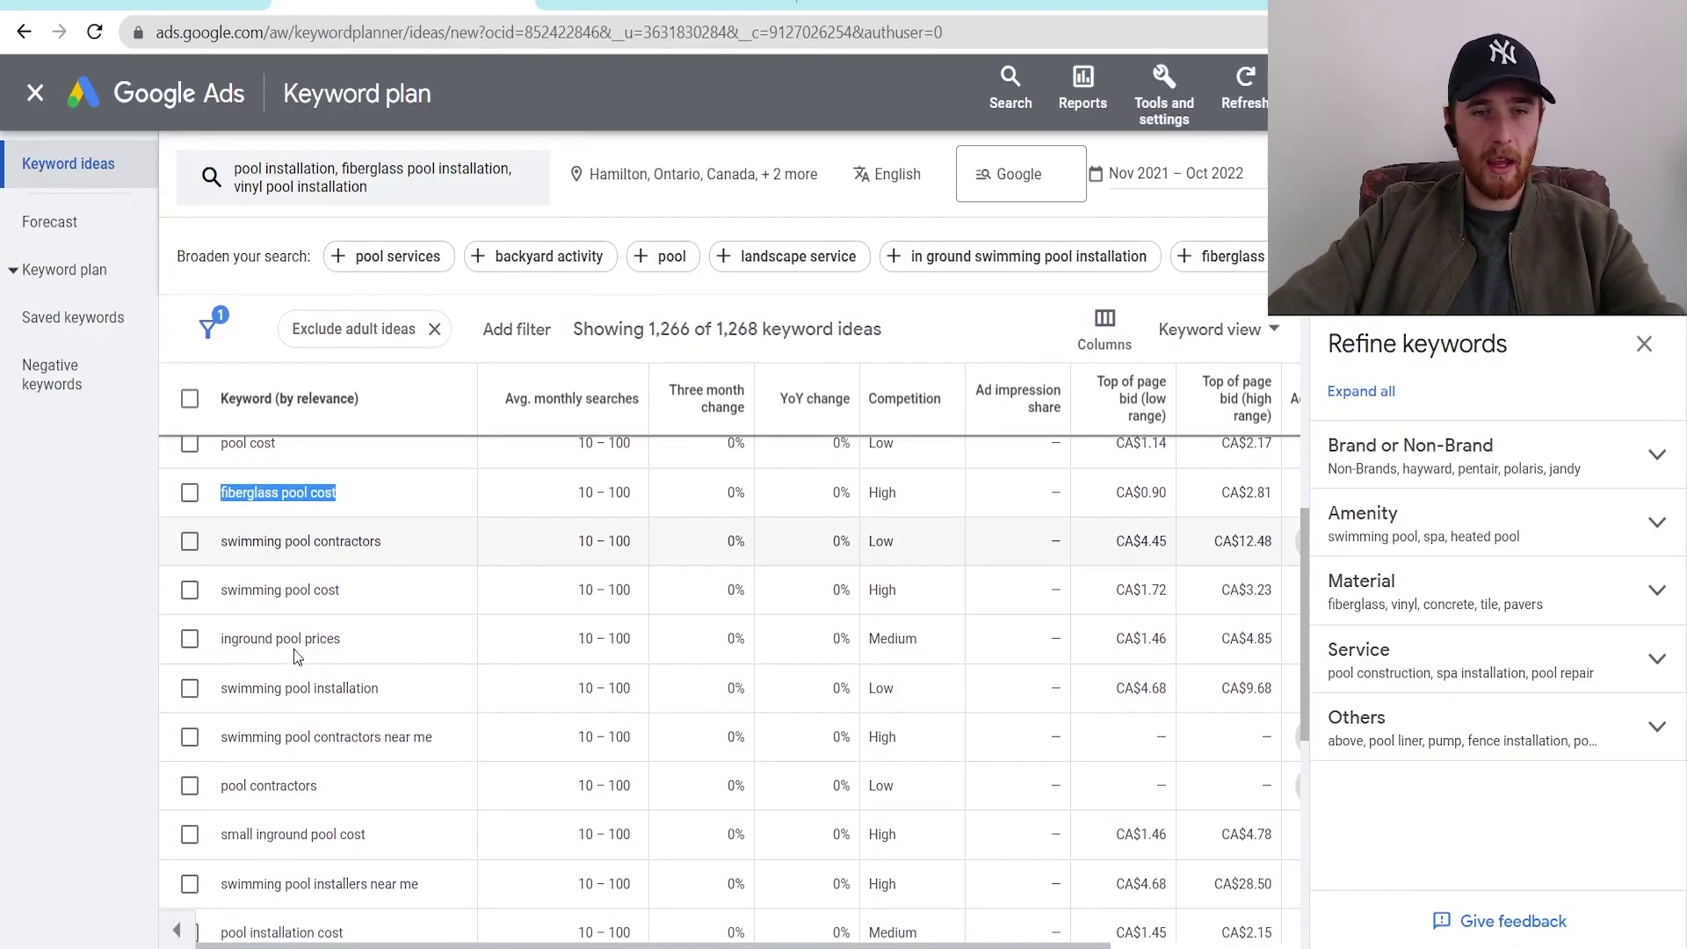
pyautogui.tripleClick(271, 646)
pyautogui.hotkey('ctrl', 'c')
pyautogui.click(666, 5)
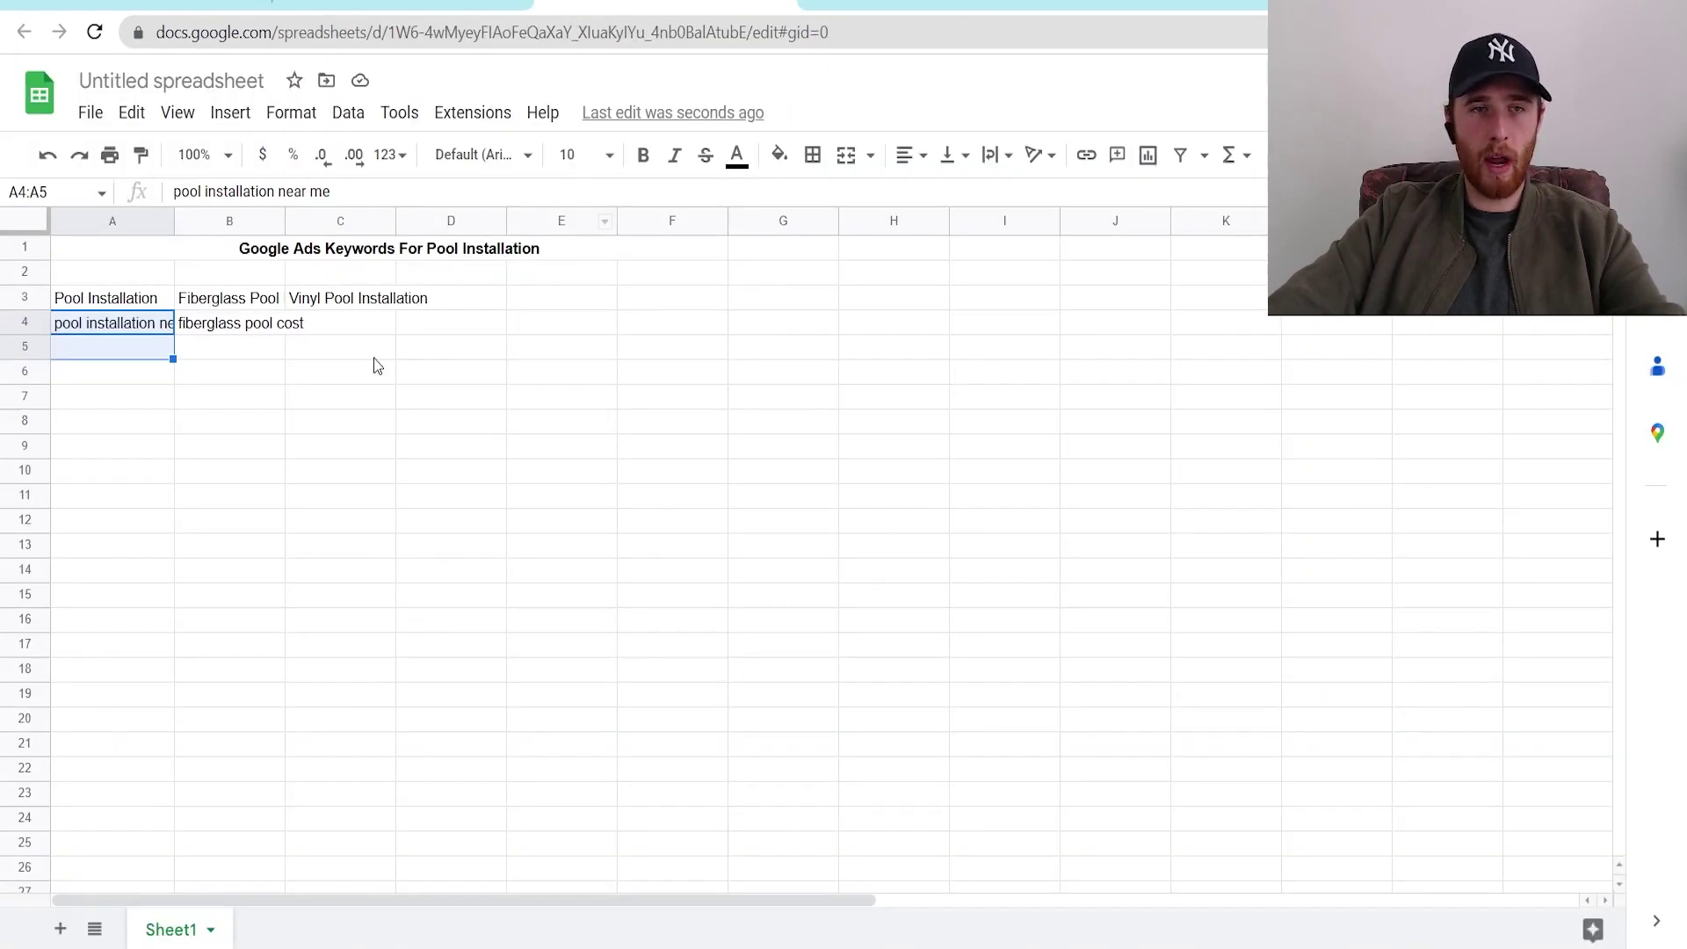
pyautogui.click(474, 302)
pyautogui.hotkey('ctrl', 'v')
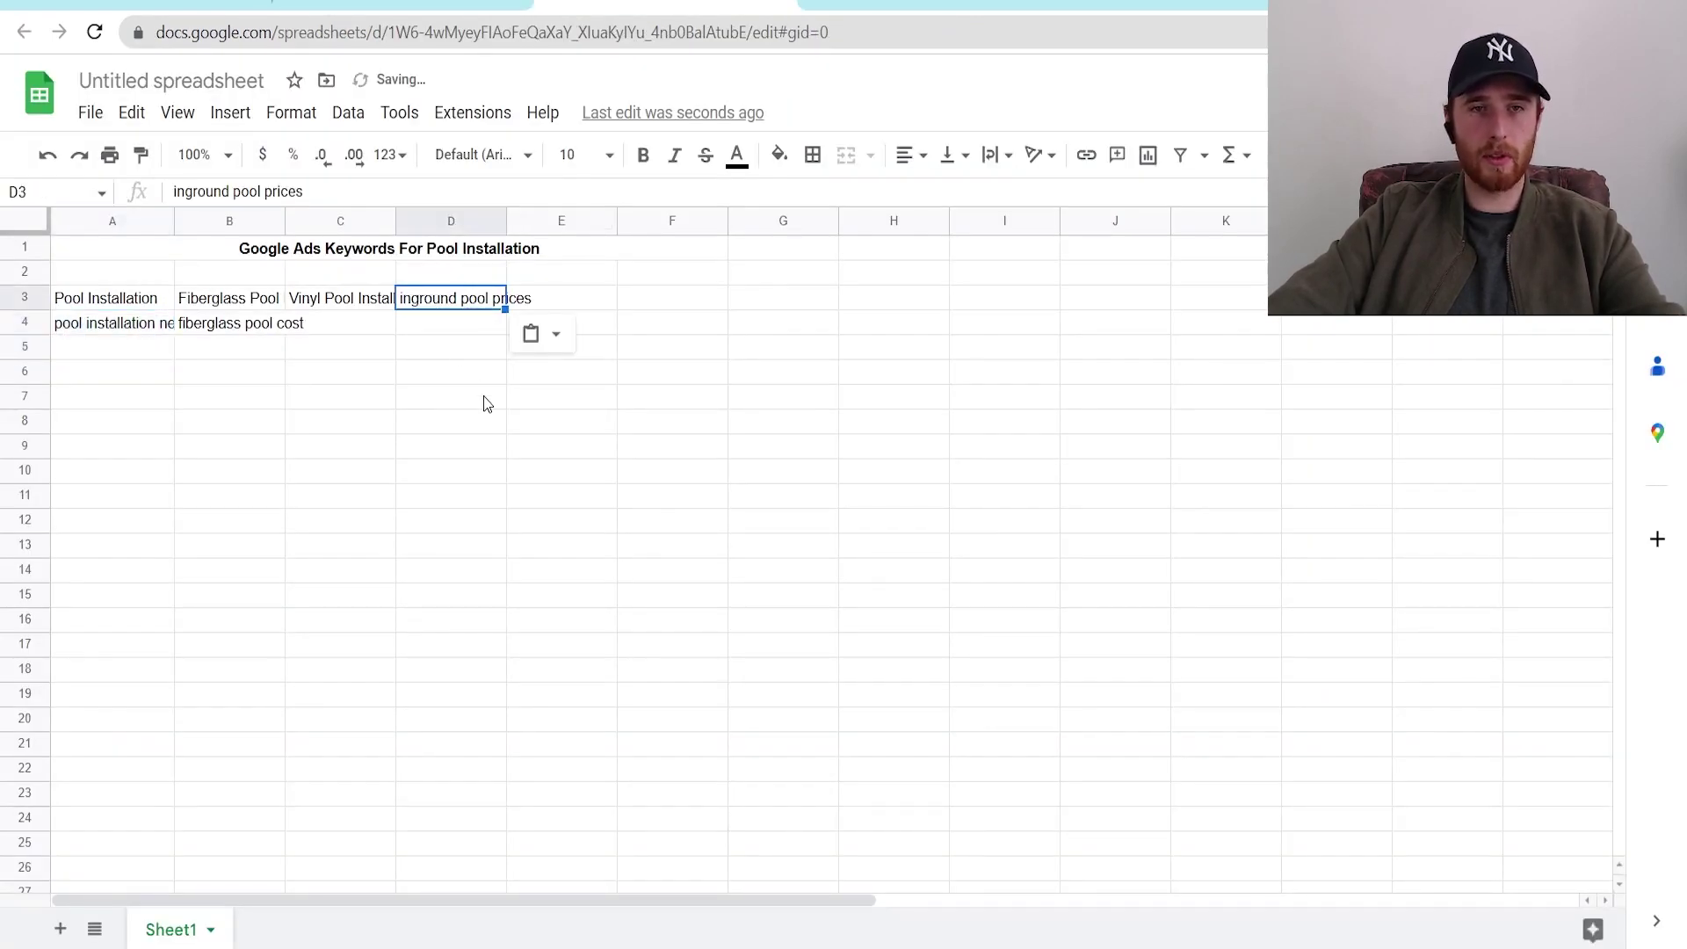
# Step: Change the text in D3 to the heading "inground pools" and paste "inground pool prices" beneath it in D4
pyautogui.doubleClick(472, 299)
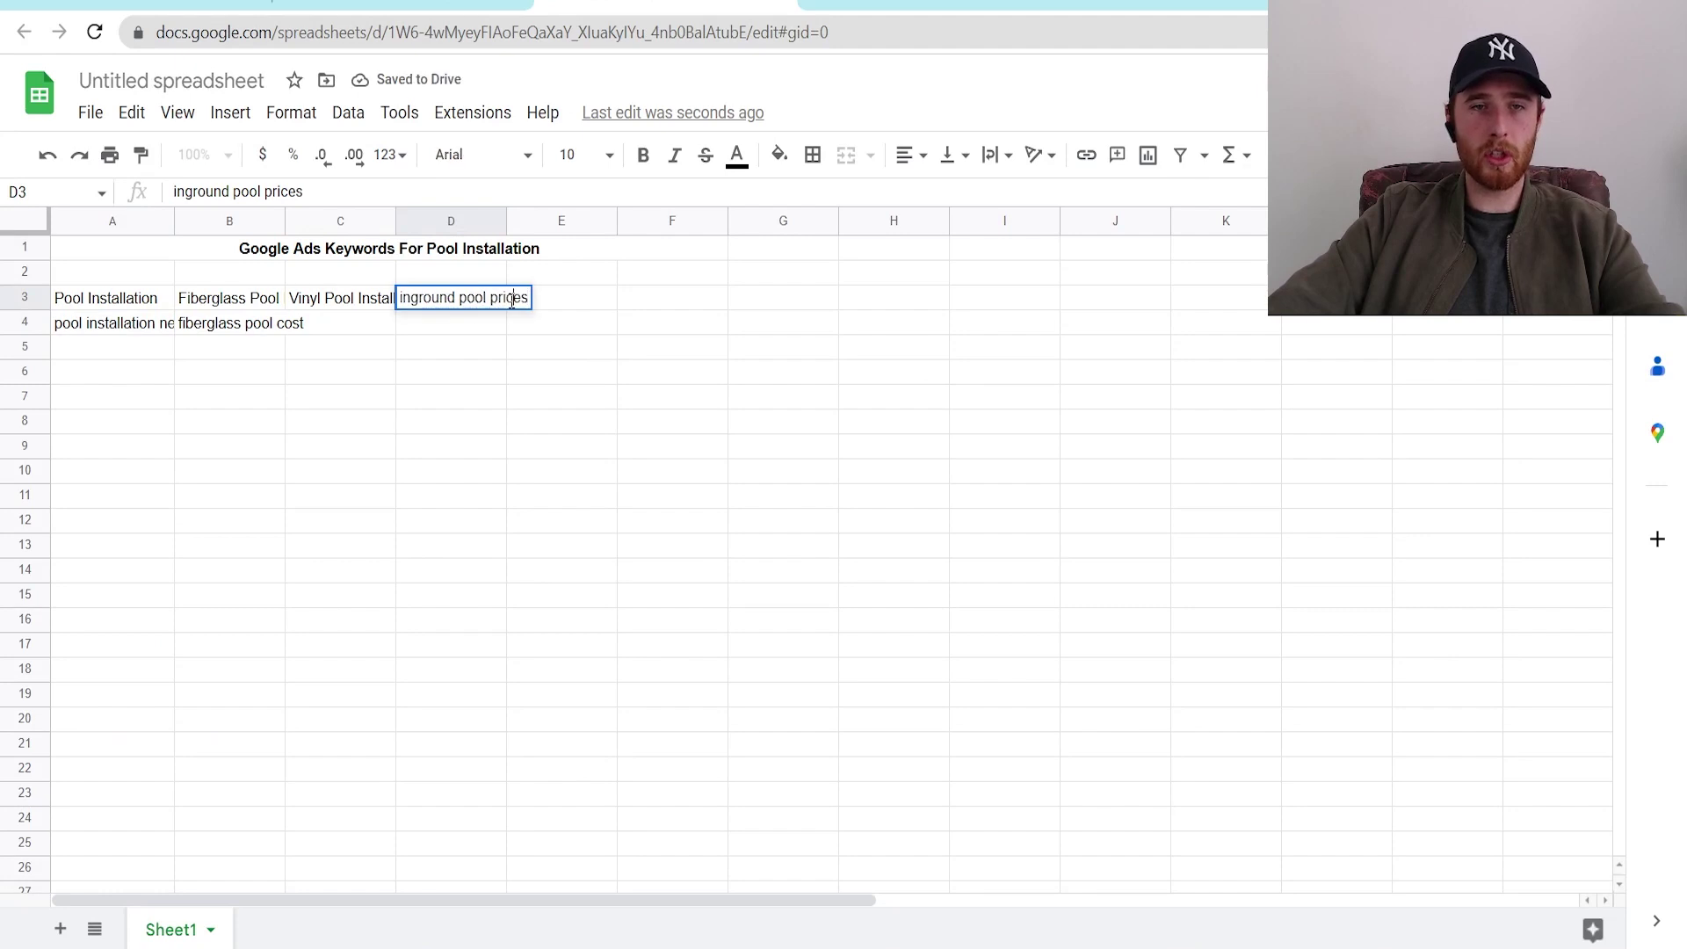
pyautogui.doubleClick(512, 300)
pyautogui.press('BackSpace')
pyautogui.press('BackSpace')
pyautogui.write('s')
pyautogui.press('Return')
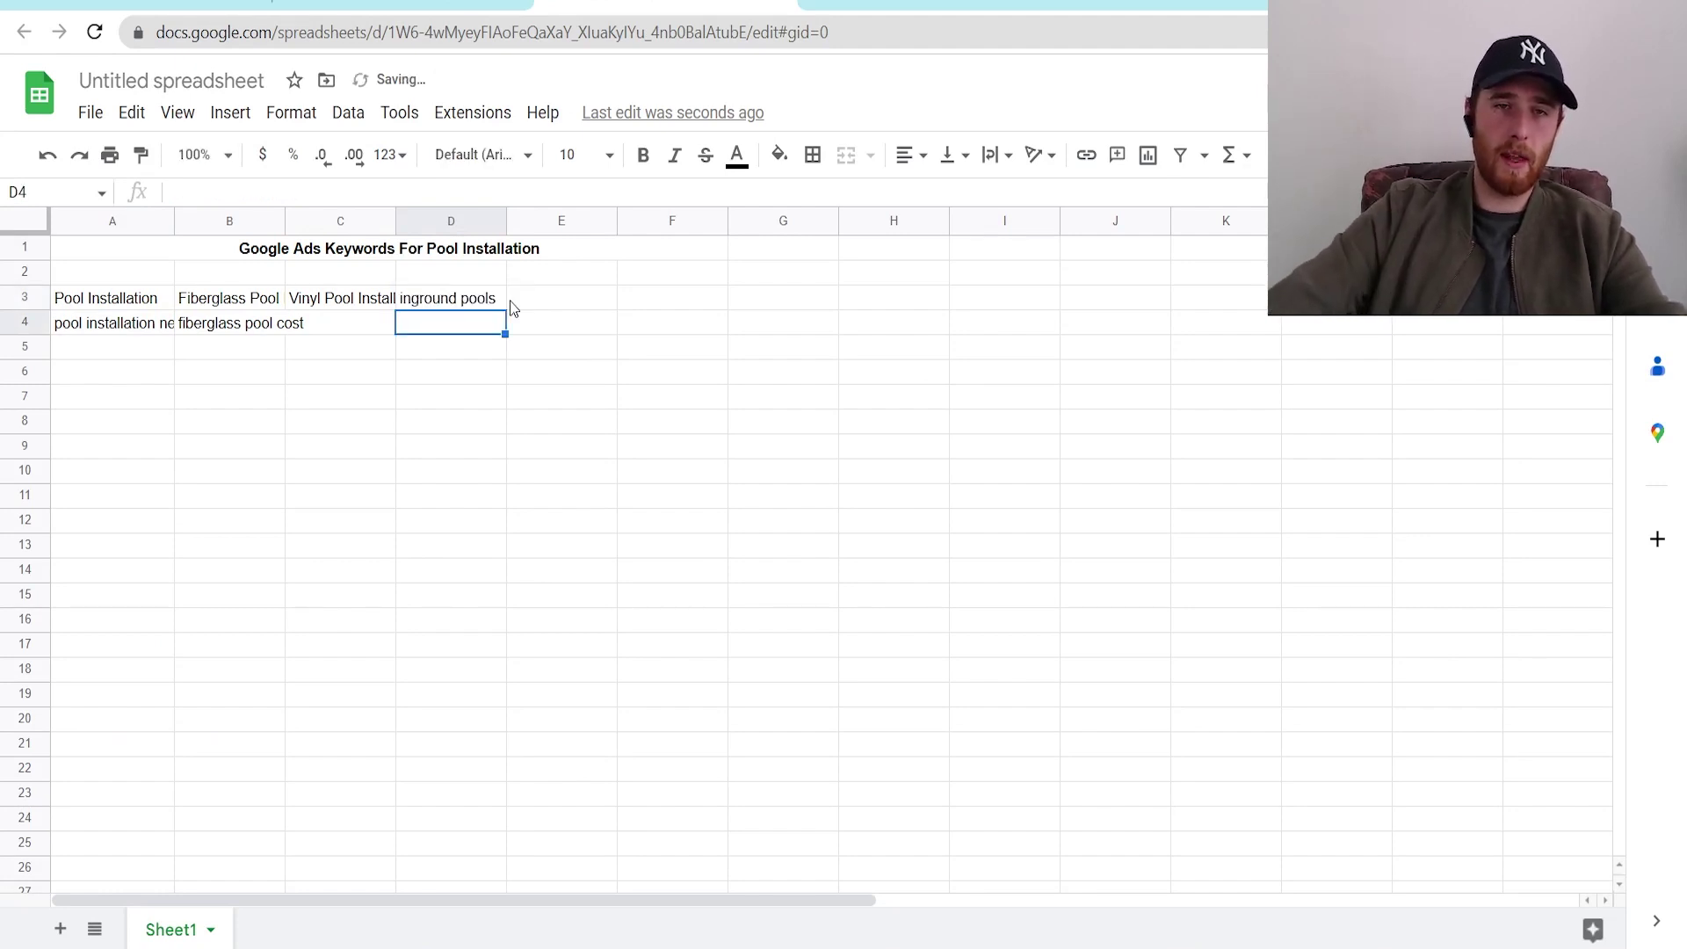
pyautogui.hotkey('ctrl', 'v')
pyautogui.click(441, 350)
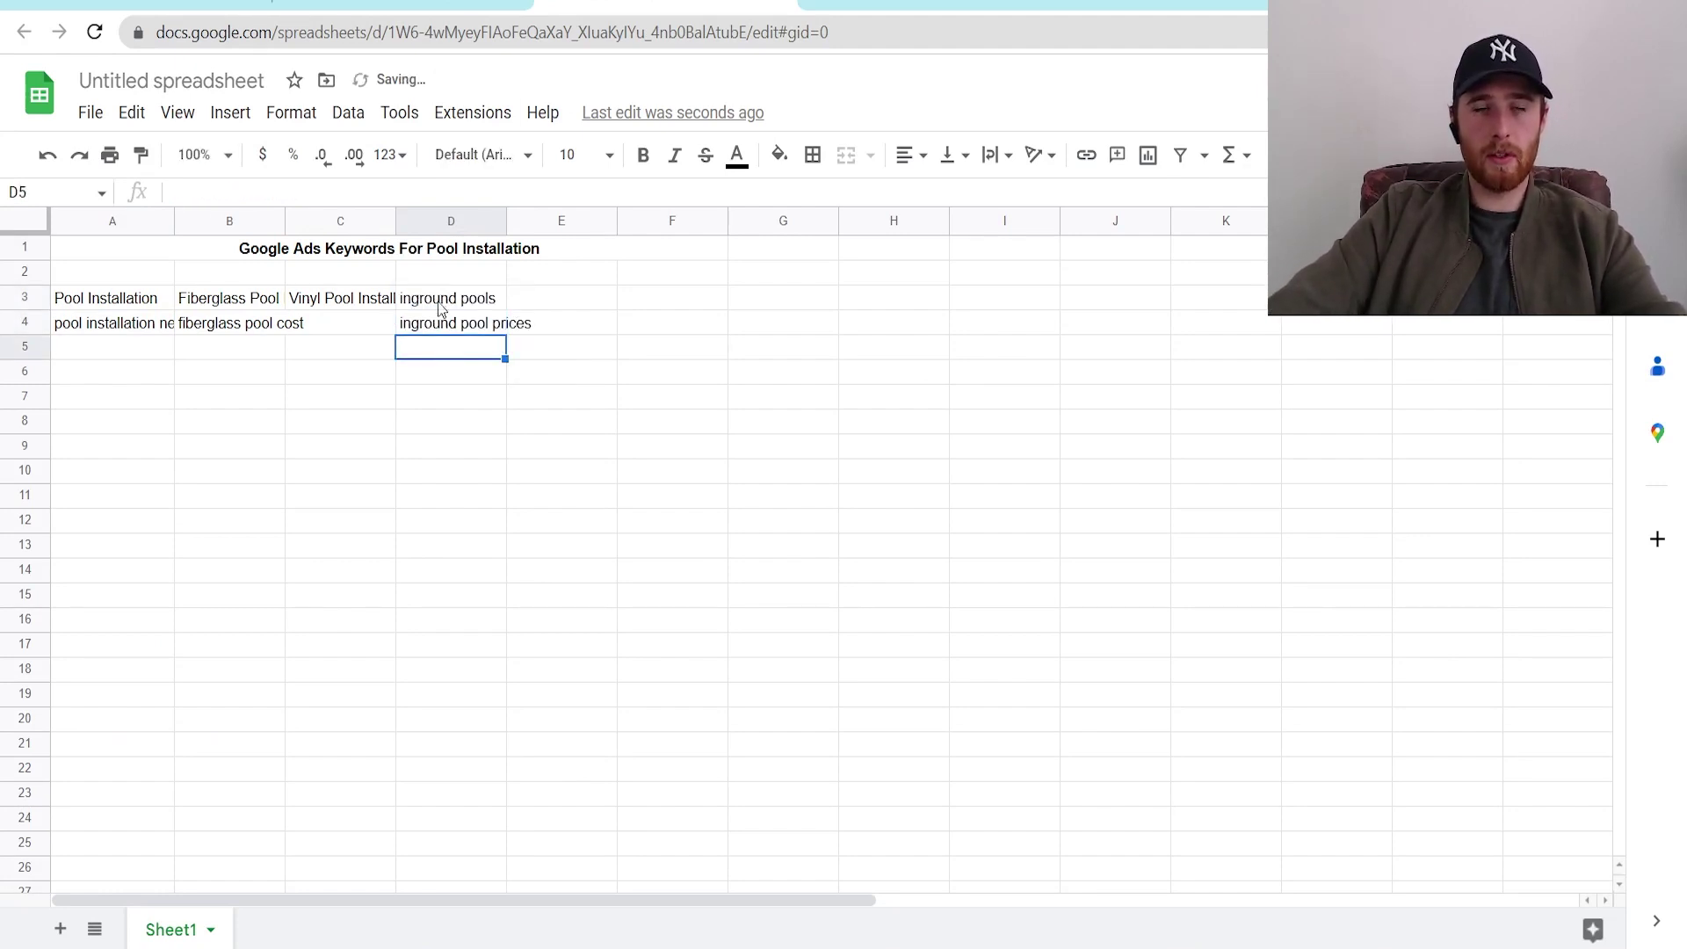
# Step: Copy the keyword idea "swimming pool installation" from Keyword Planner into cell A5 of the spreadsheet, under Pool Installation
pyautogui.click(402, 5)
pyautogui.scroll(-1, 268, 620)
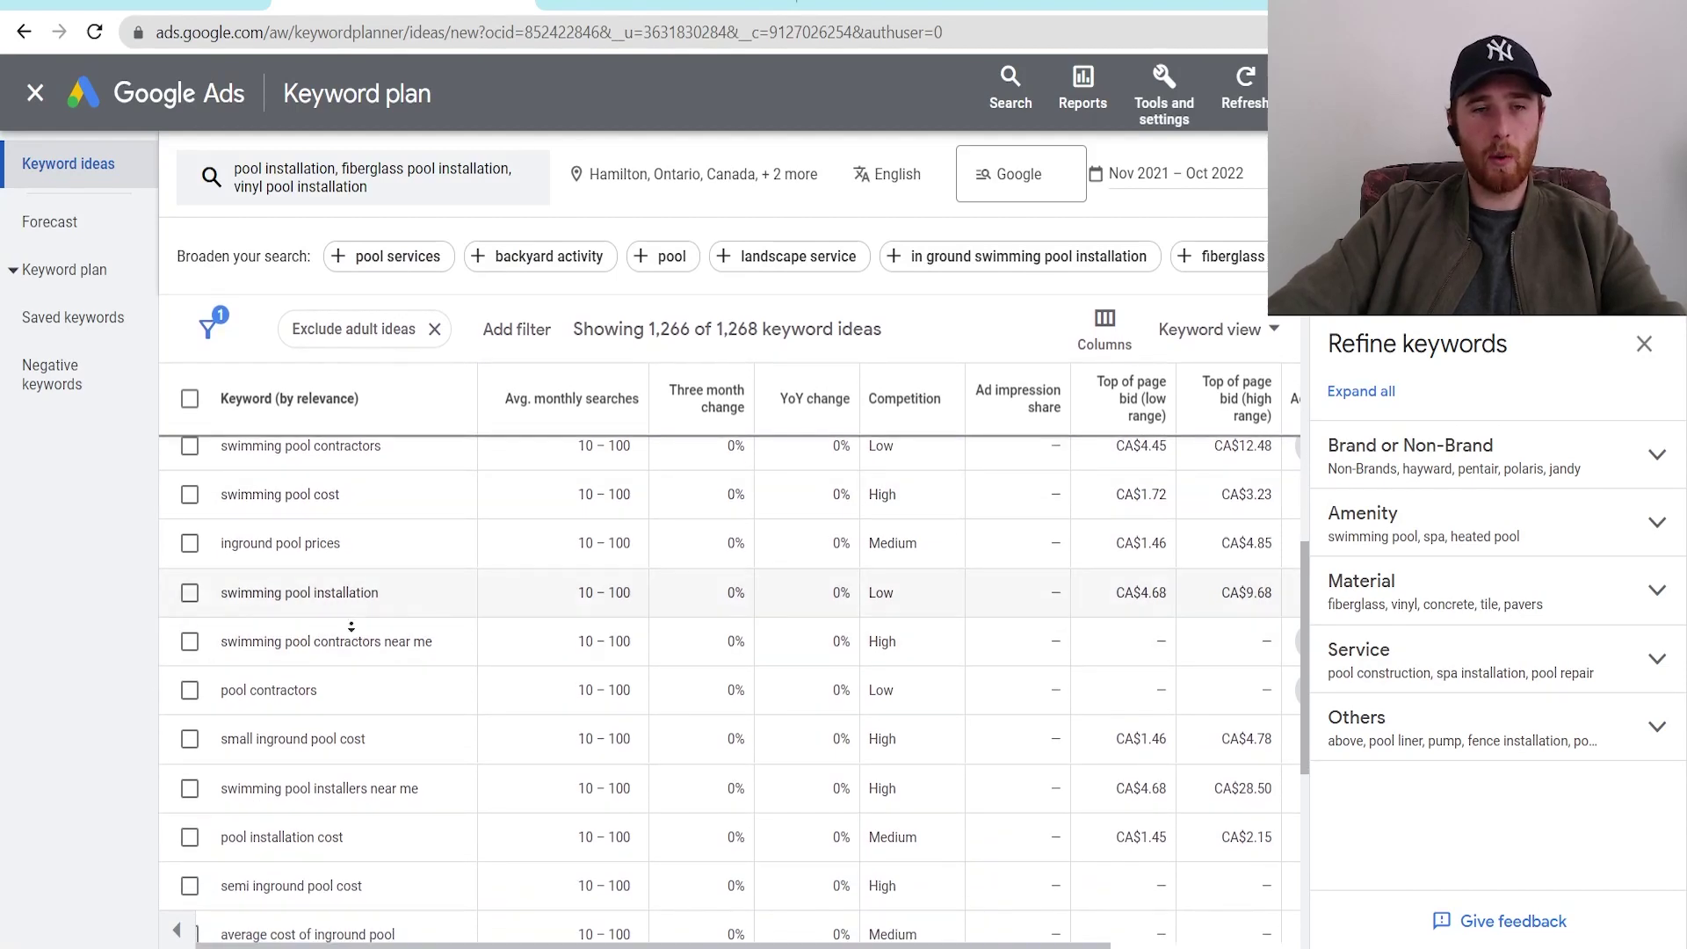
pyautogui.scroll(-3, 268, 620)
pyautogui.scroll(10, 577, 617)
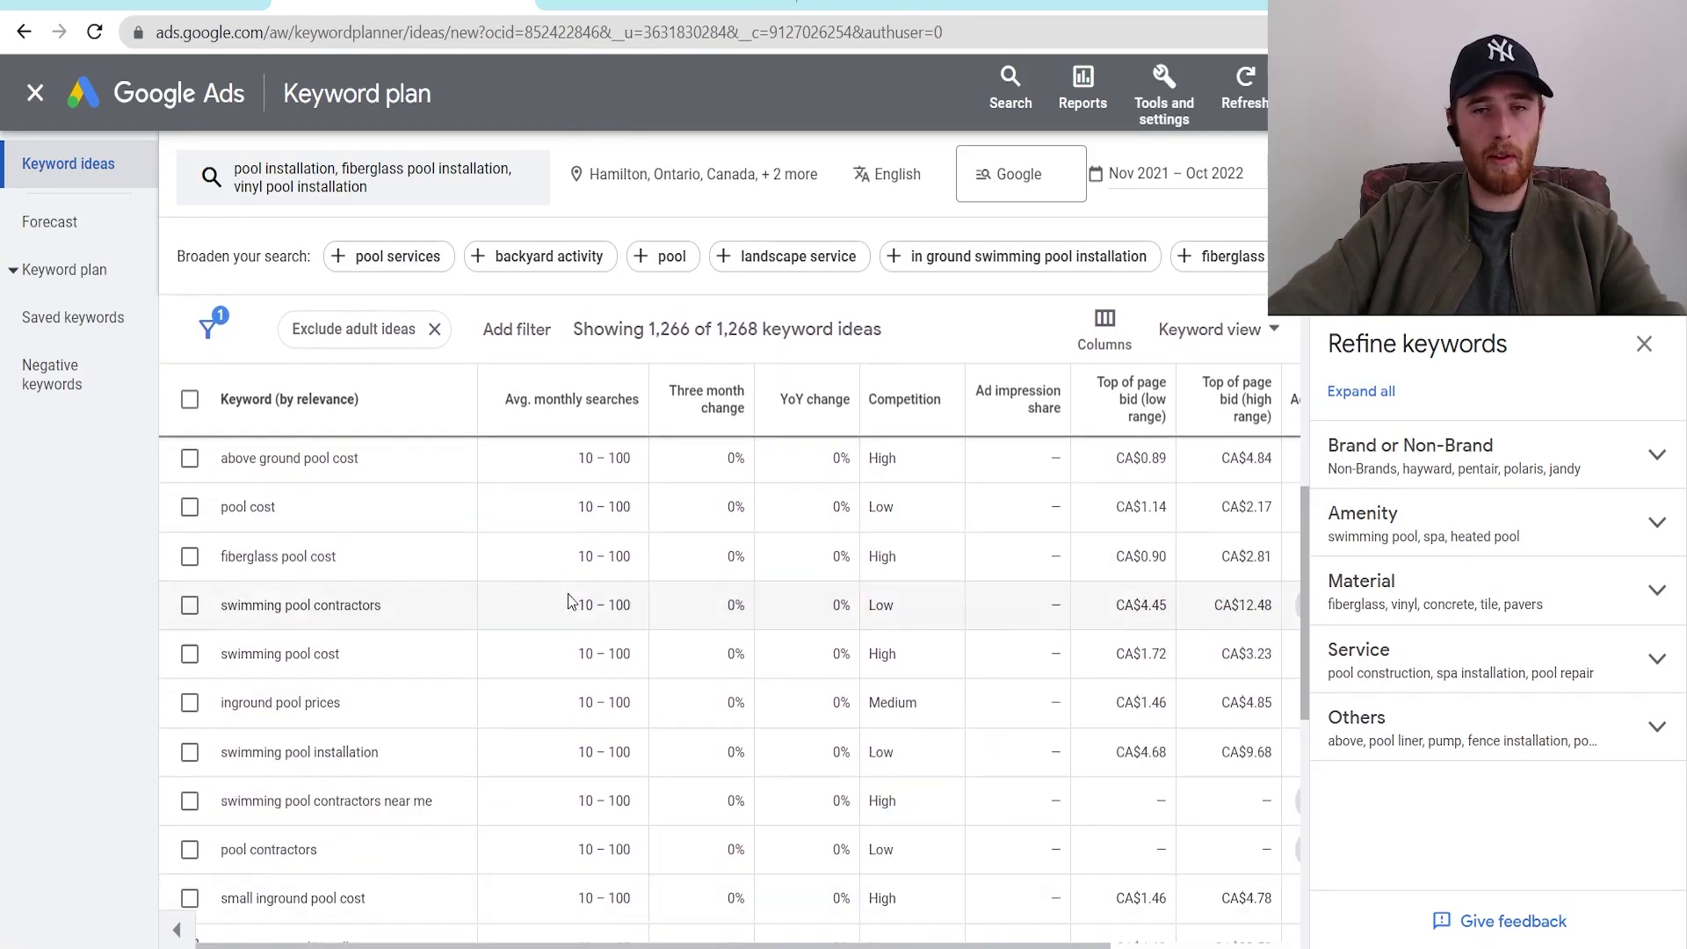
pyautogui.scroll(-4, 571, 615)
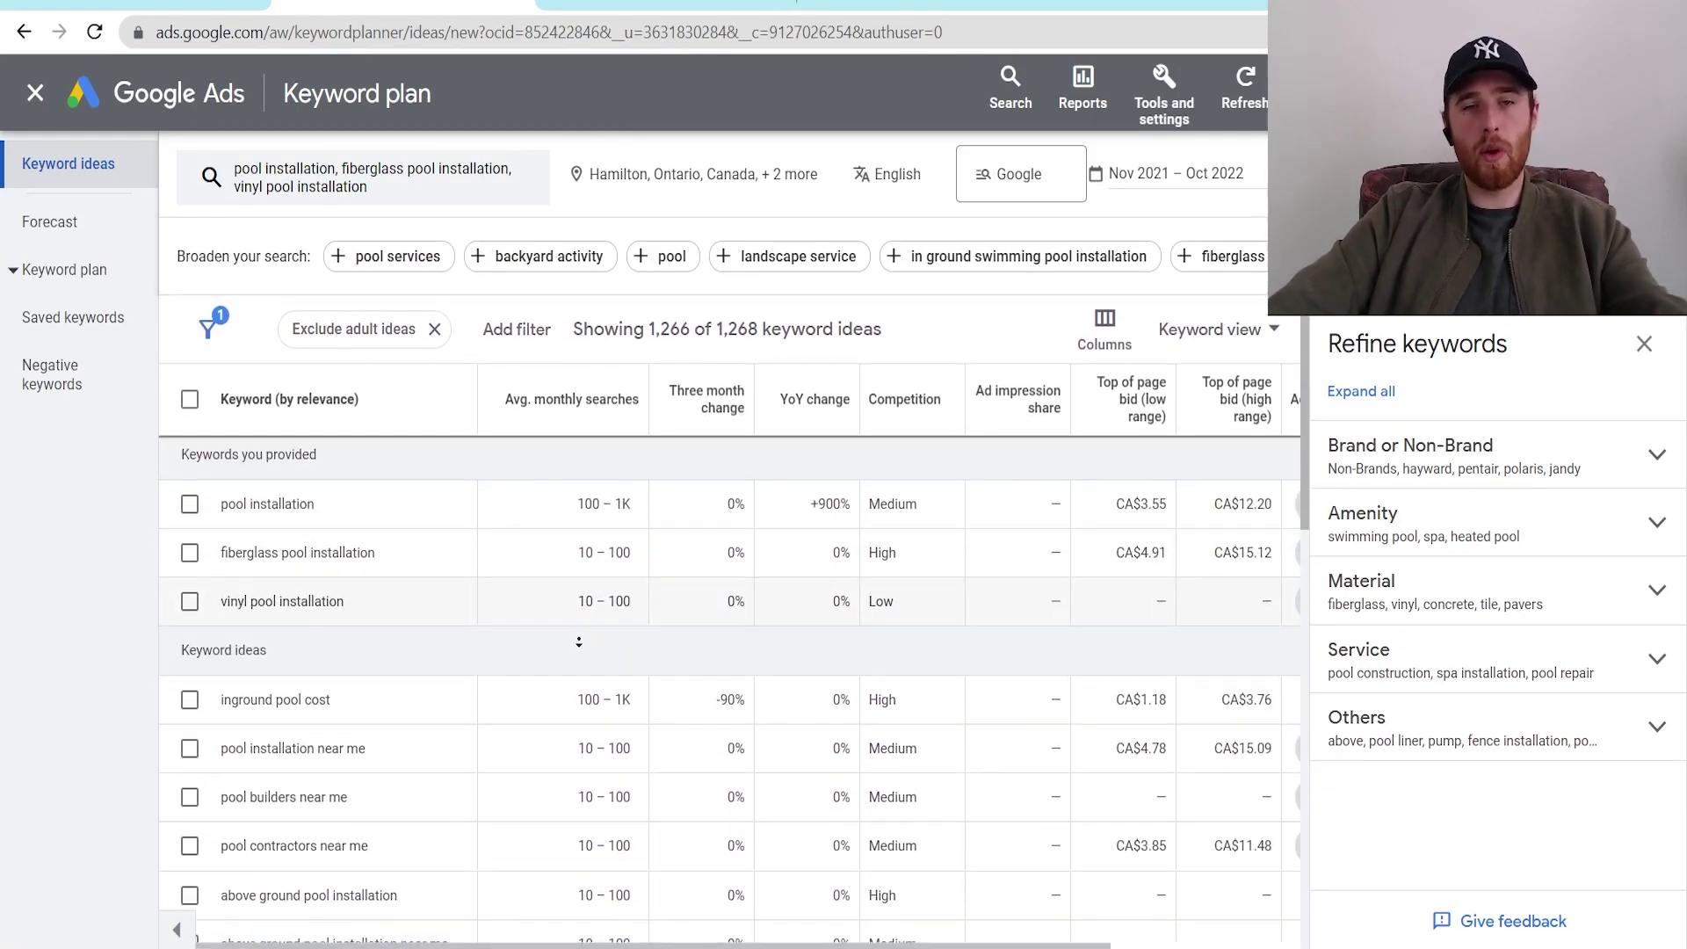
pyautogui.scroll(-5, 579, 642)
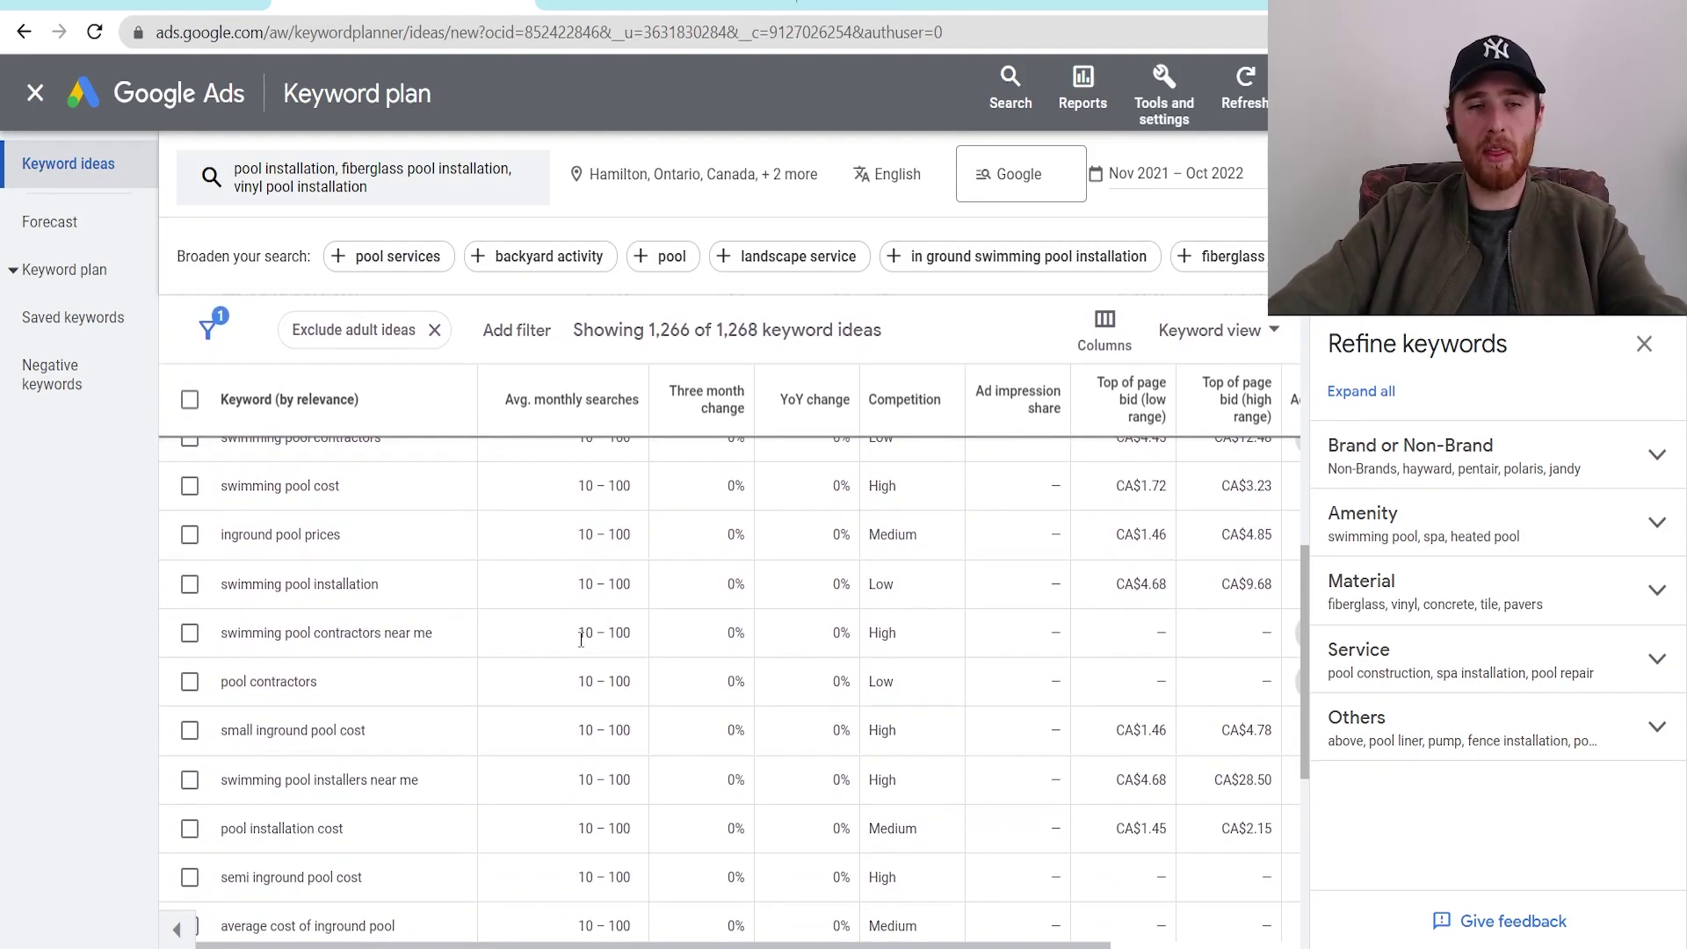
pyautogui.tripleClick(314, 585)
pyautogui.hotkey('ctrl', 'c')
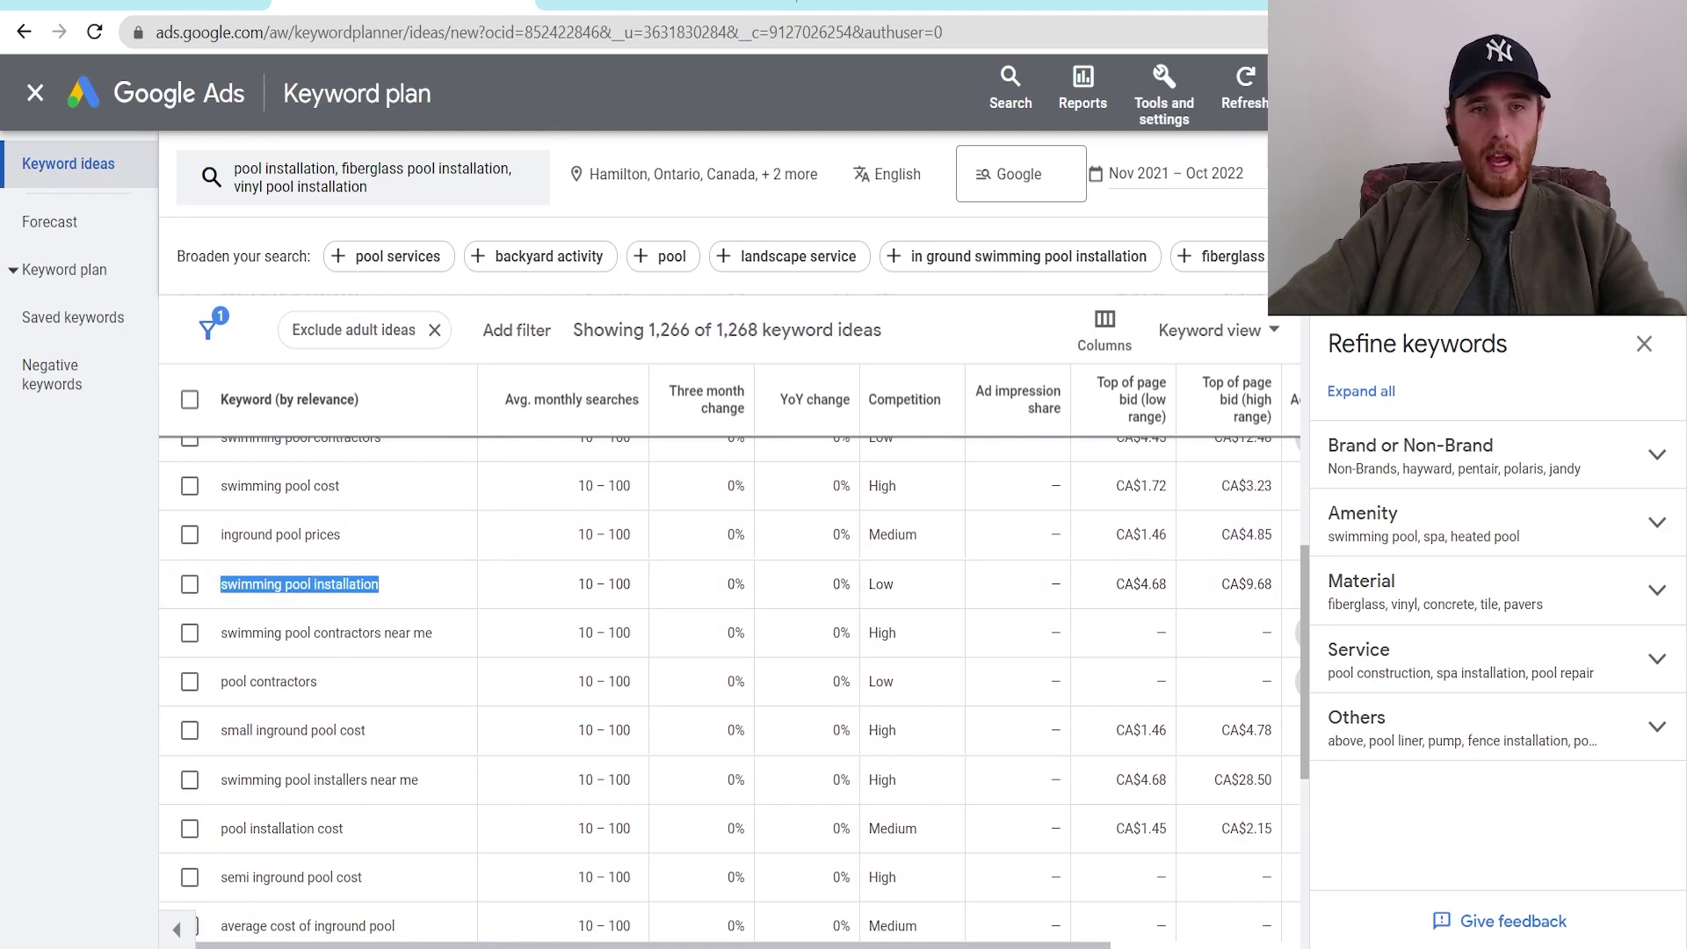
pyautogui.click(667, 5)
pyautogui.click(104, 352)
pyautogui.hotkey('ctrl', 'v')
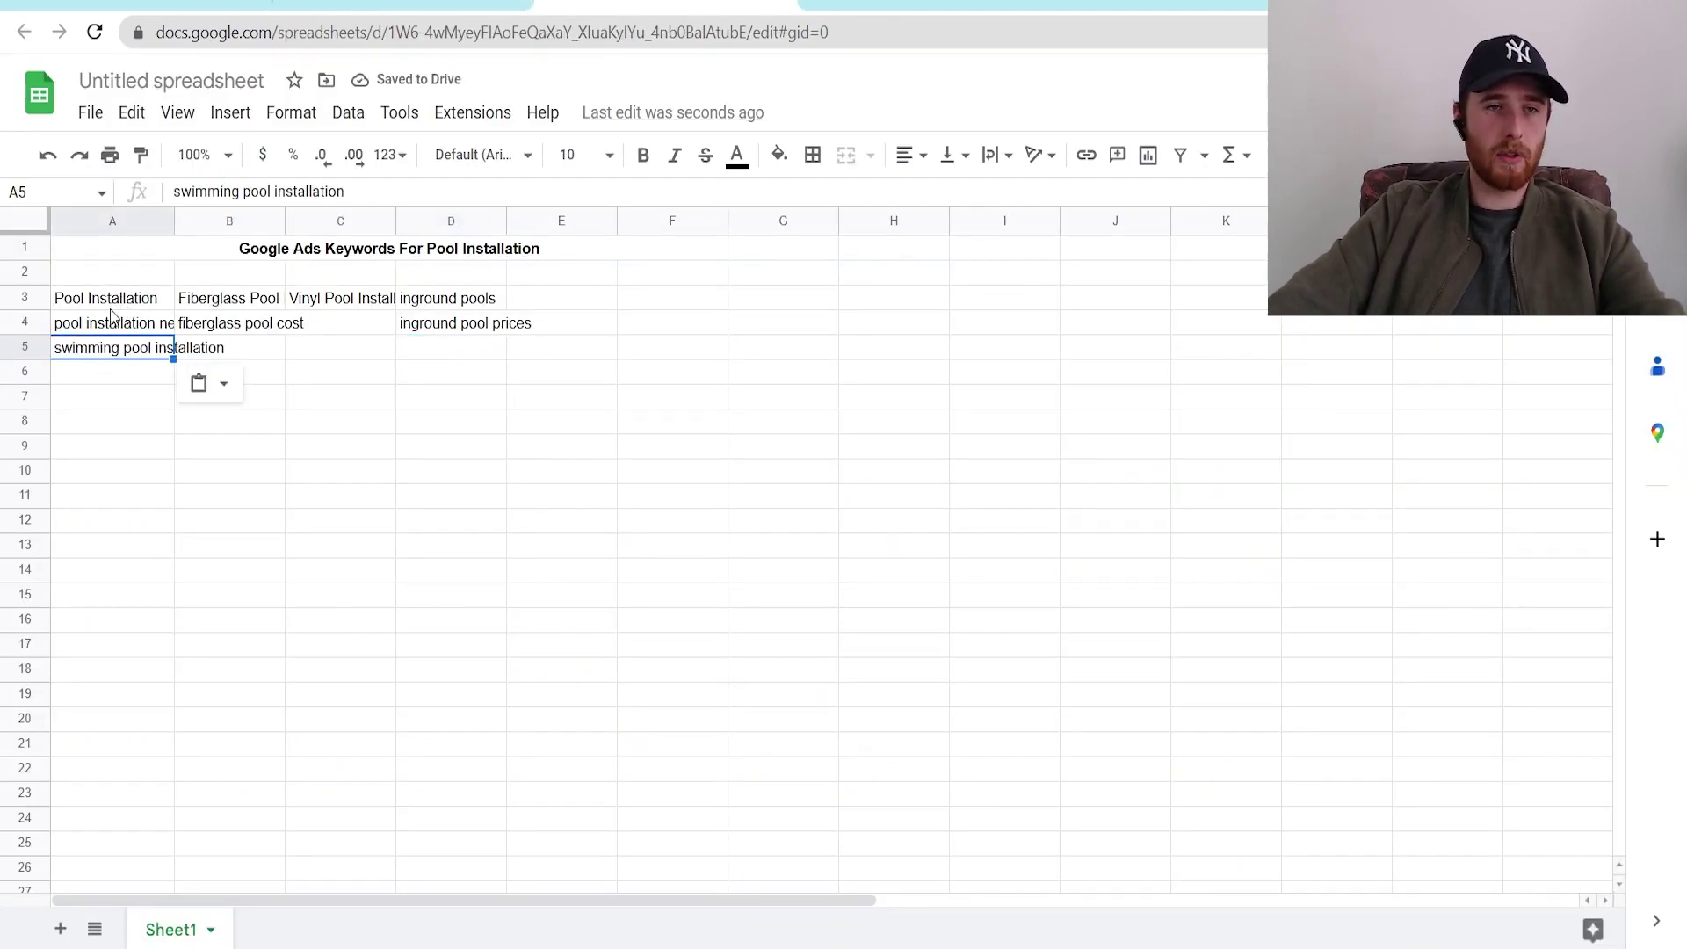
pyautogui.moveTo(63, 309); pyautogui.dragTo(94, 344)
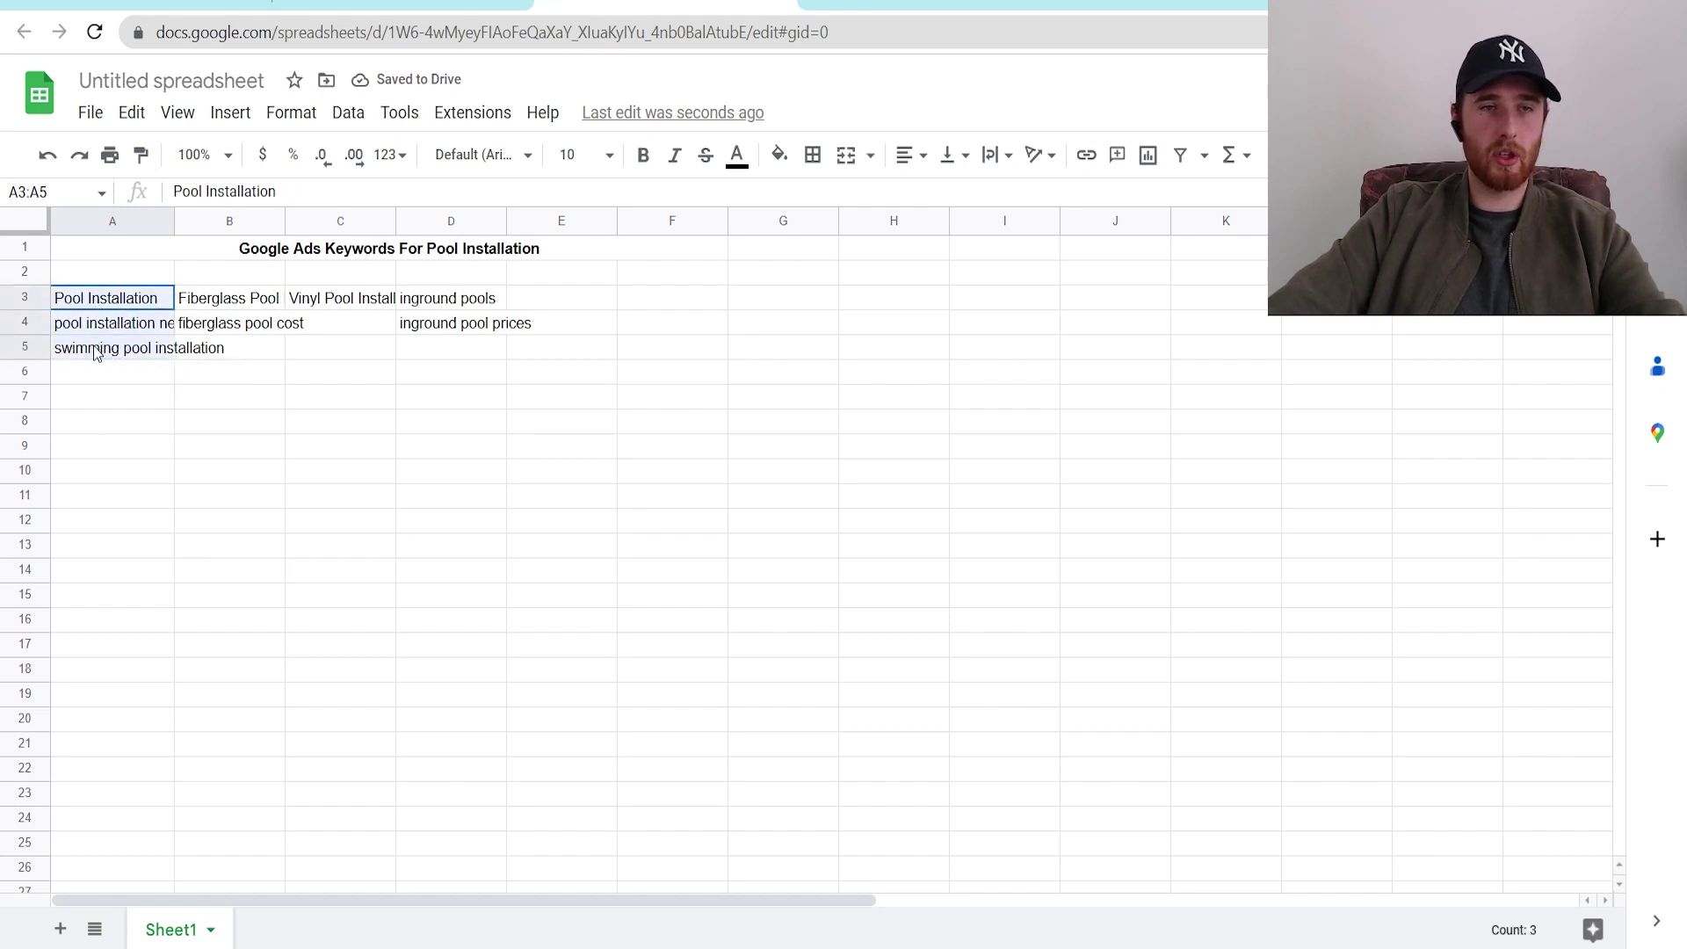
pyautogui.hotkey('ctrl', 'c')
pyautogui.click(88, 452)
# Step: Copy the keyword idea "swimming pool installers near me" from Keyword Planner into cell A6 of the spreadsheet
pyautogui.hotkey('ctrl', 'shift', 'Tab')
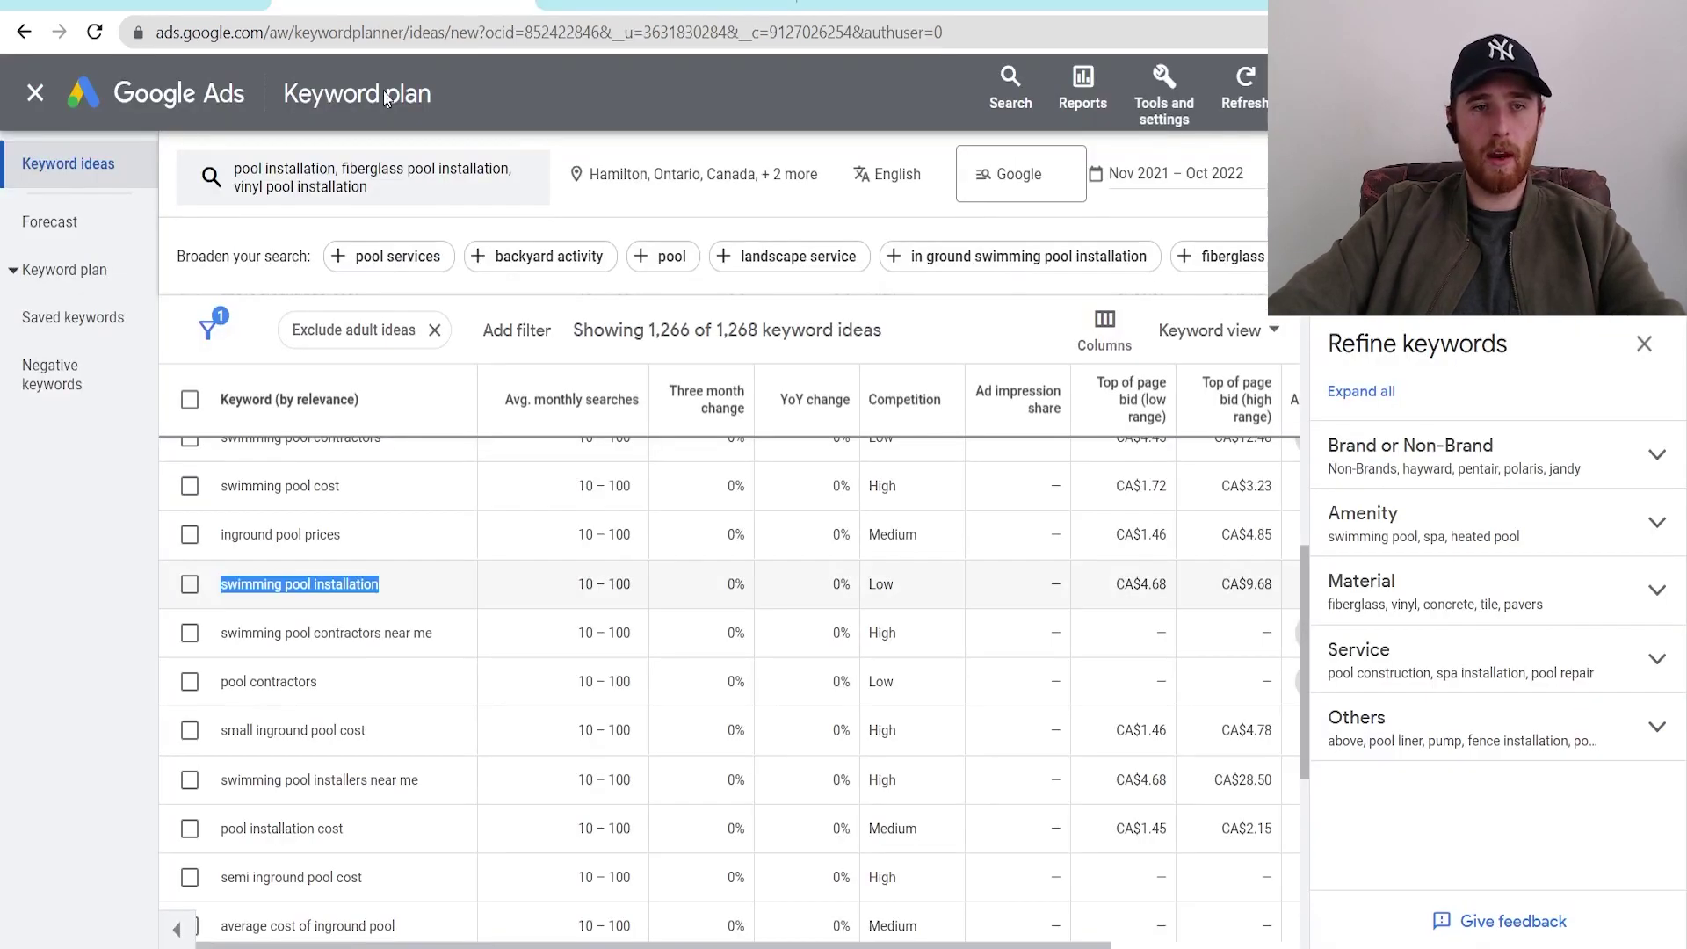
pyautogui.scroll(-2, 367, 650)
pyautogui.tripleClick(366, 657)
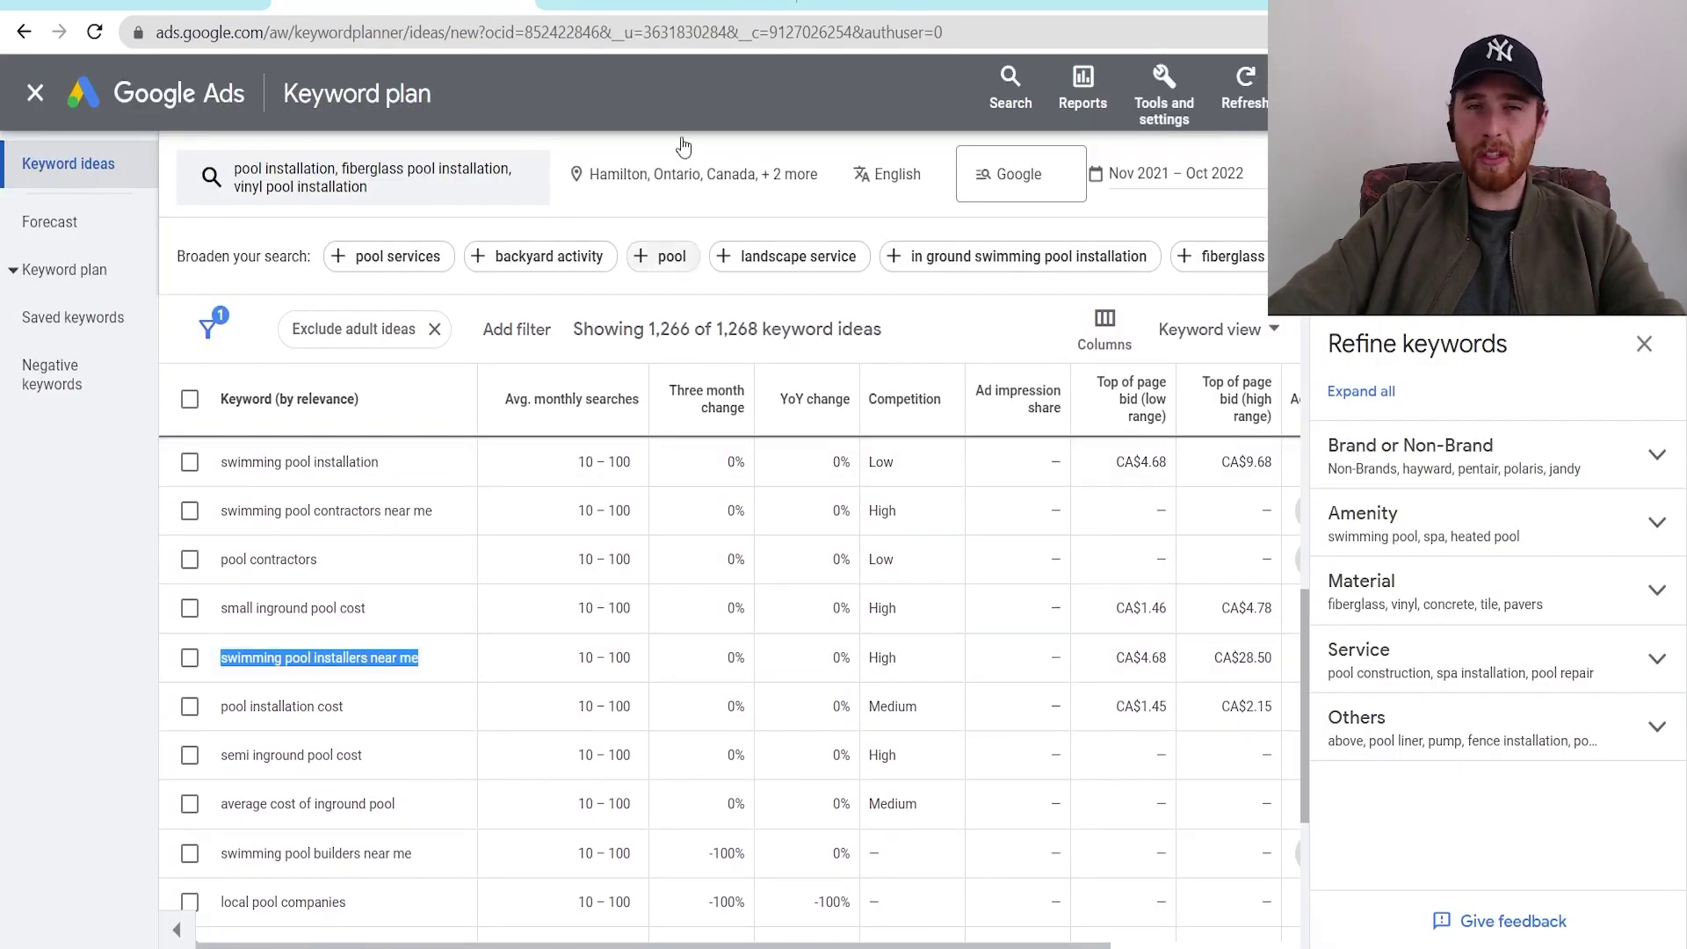
pyautogui.click(668, 5)
pyautogui.click(143, 382)
pyautogui.hotkey('ctrl', 'v')
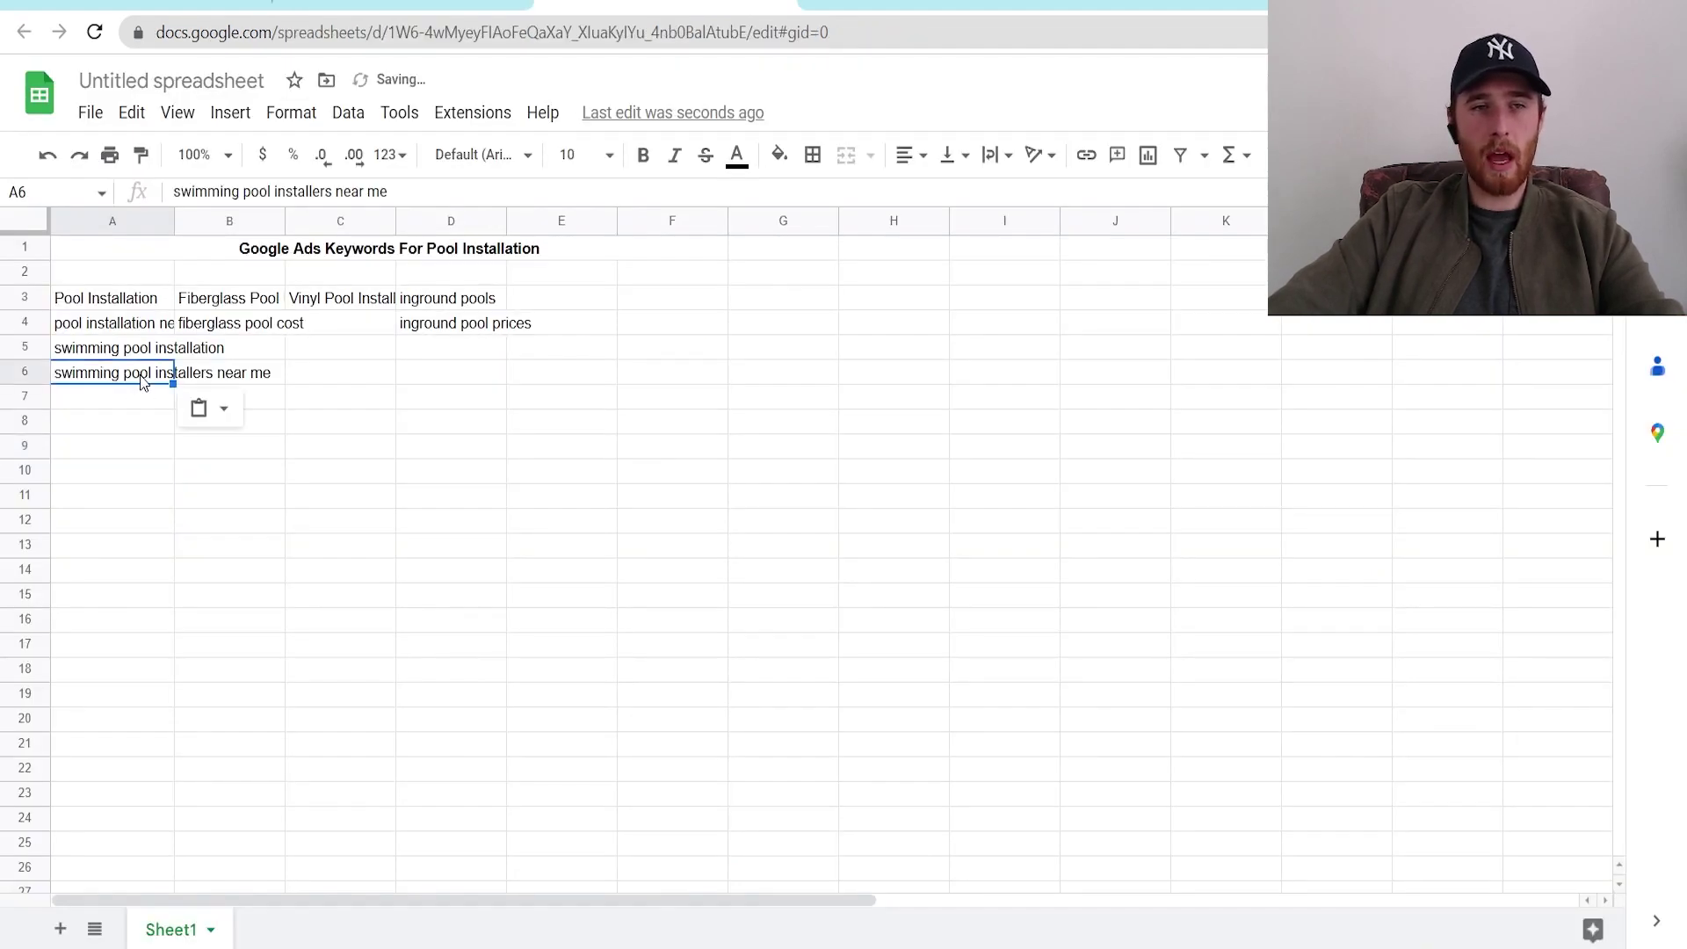
# Step: Copy the keyword idea "pool installation cost" from Keyword Planner into cell A7 of the spreadsheet
pyautogui.click(400, 5)
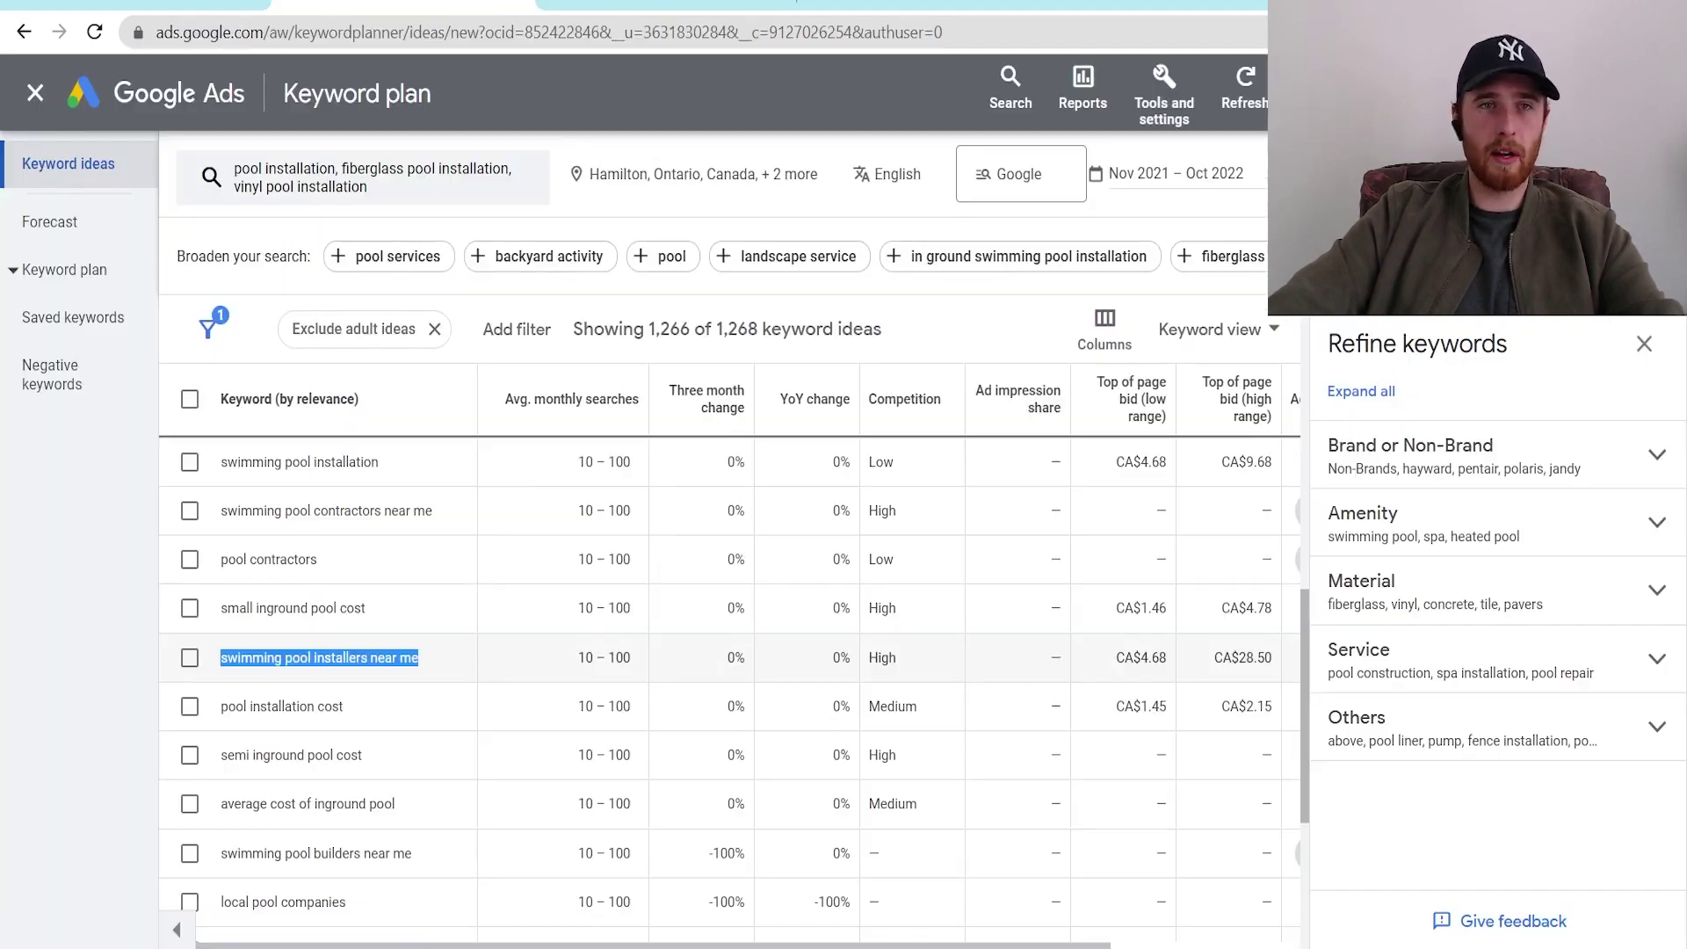
pyautogui.scroll(-1, 669, 610)
pyautogui.scroll(-1, 669, 610)
pyautogui.tripleClick(281, 603)
pyautogui.hotkey('ctrl', 'c')
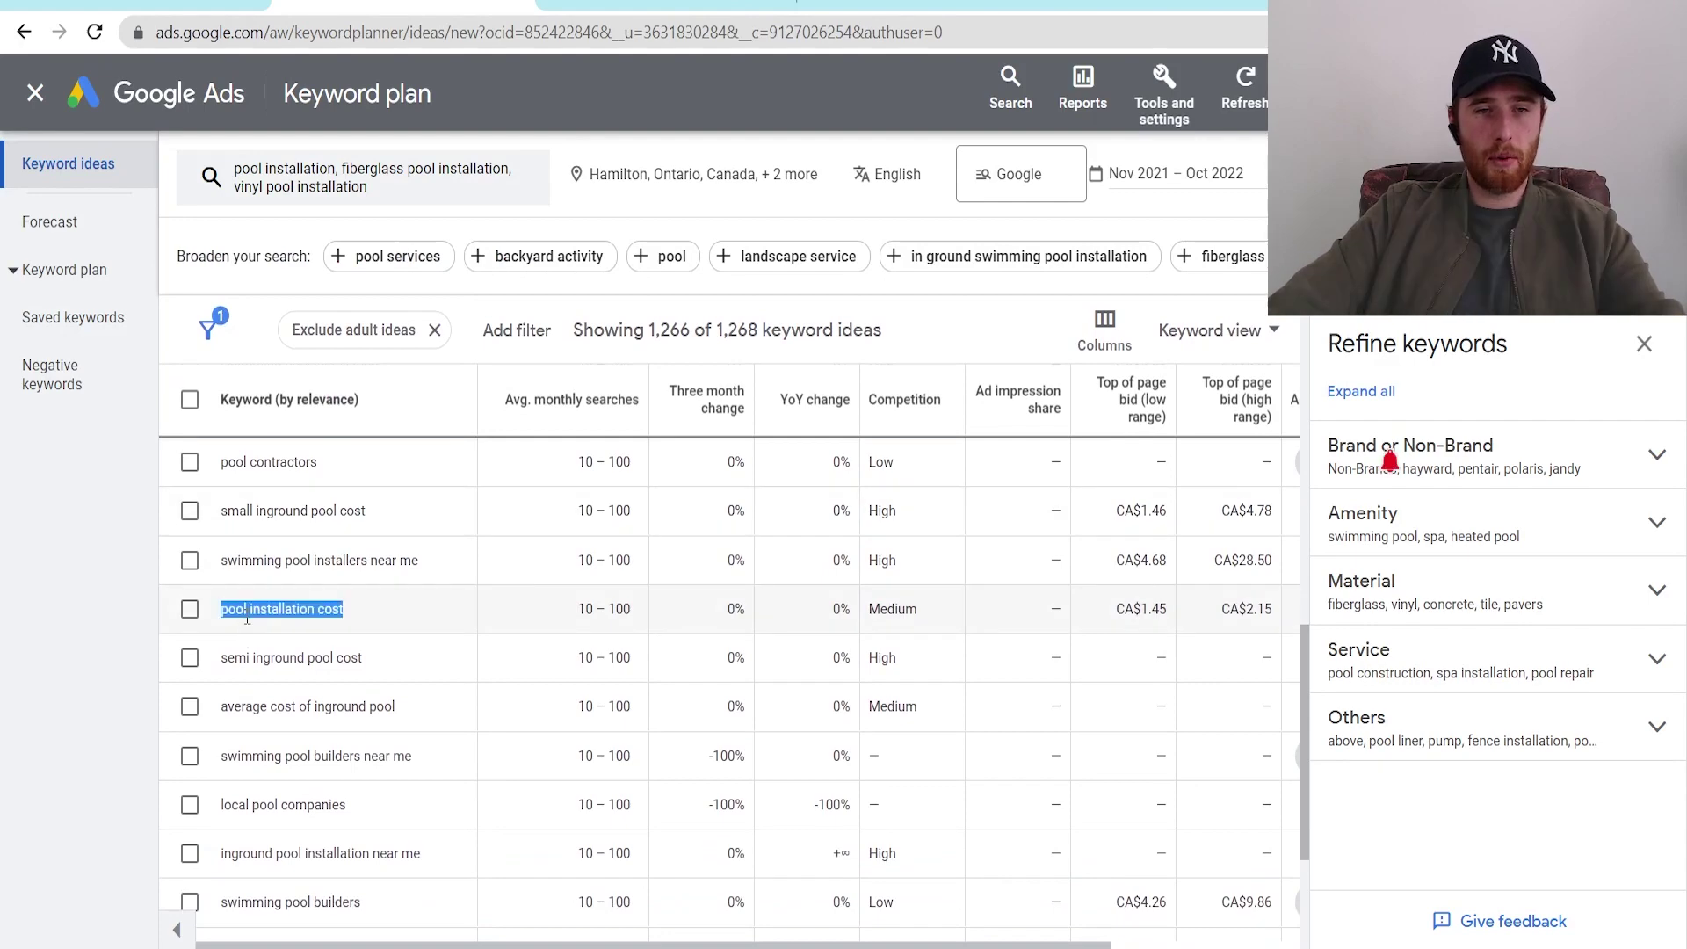
pyautogui.hotkey('ctrl', 'Tab')
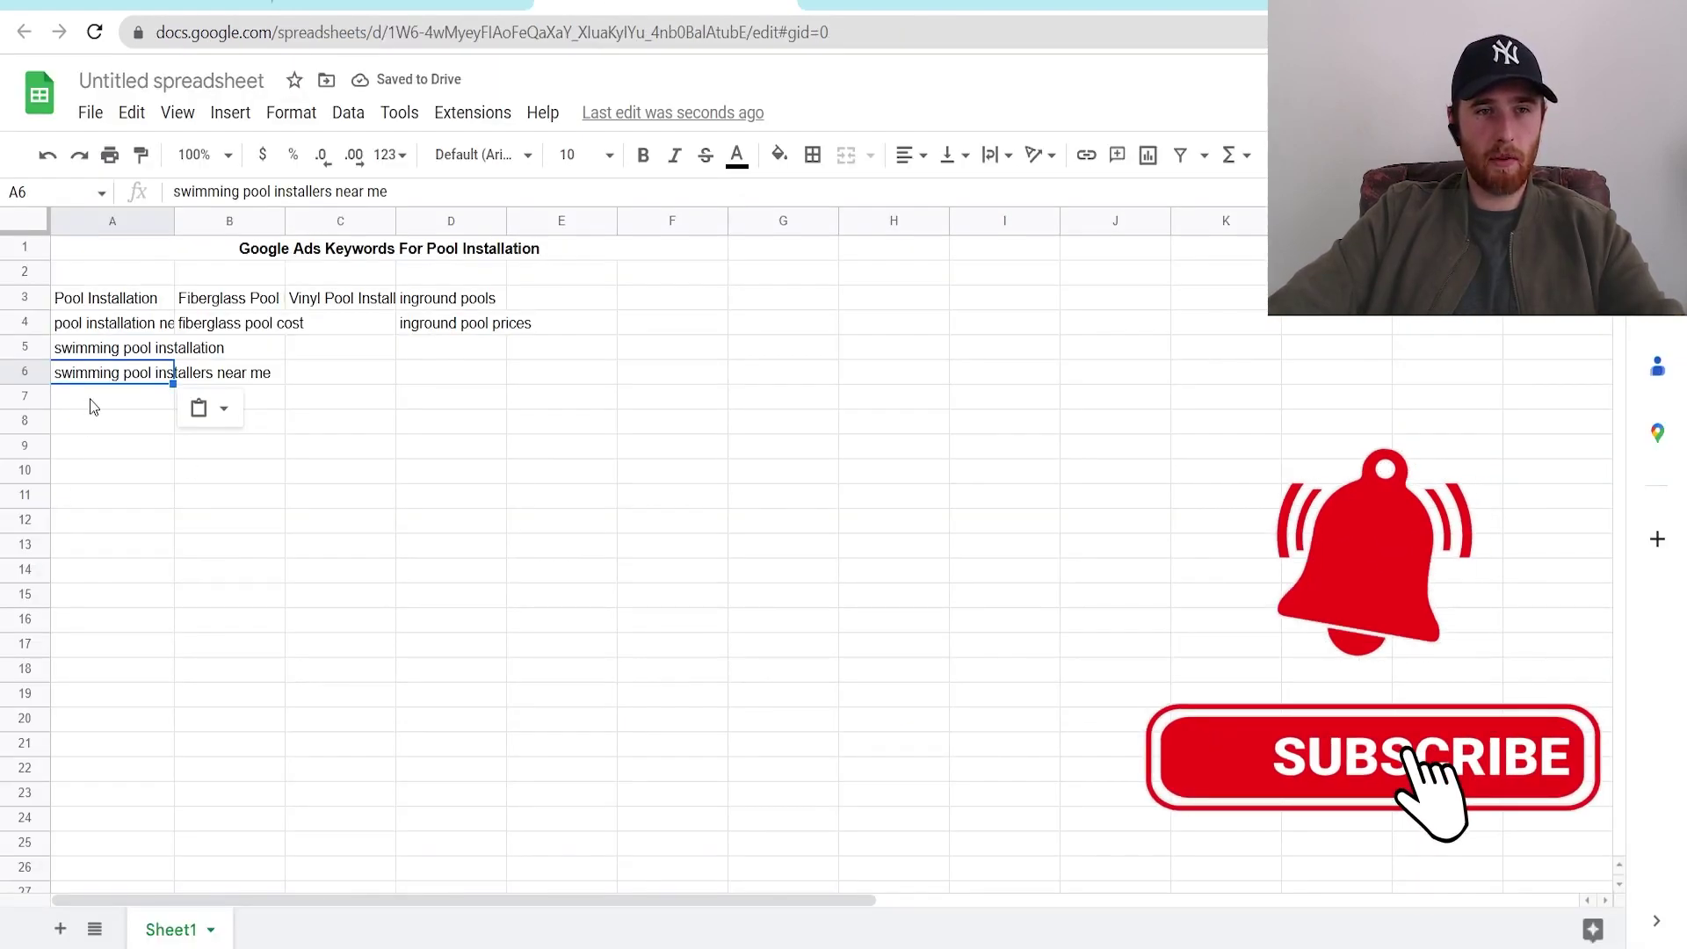
pyautogui.click(104, 399)
pyautogui.hotkey('ctrl', 'v')
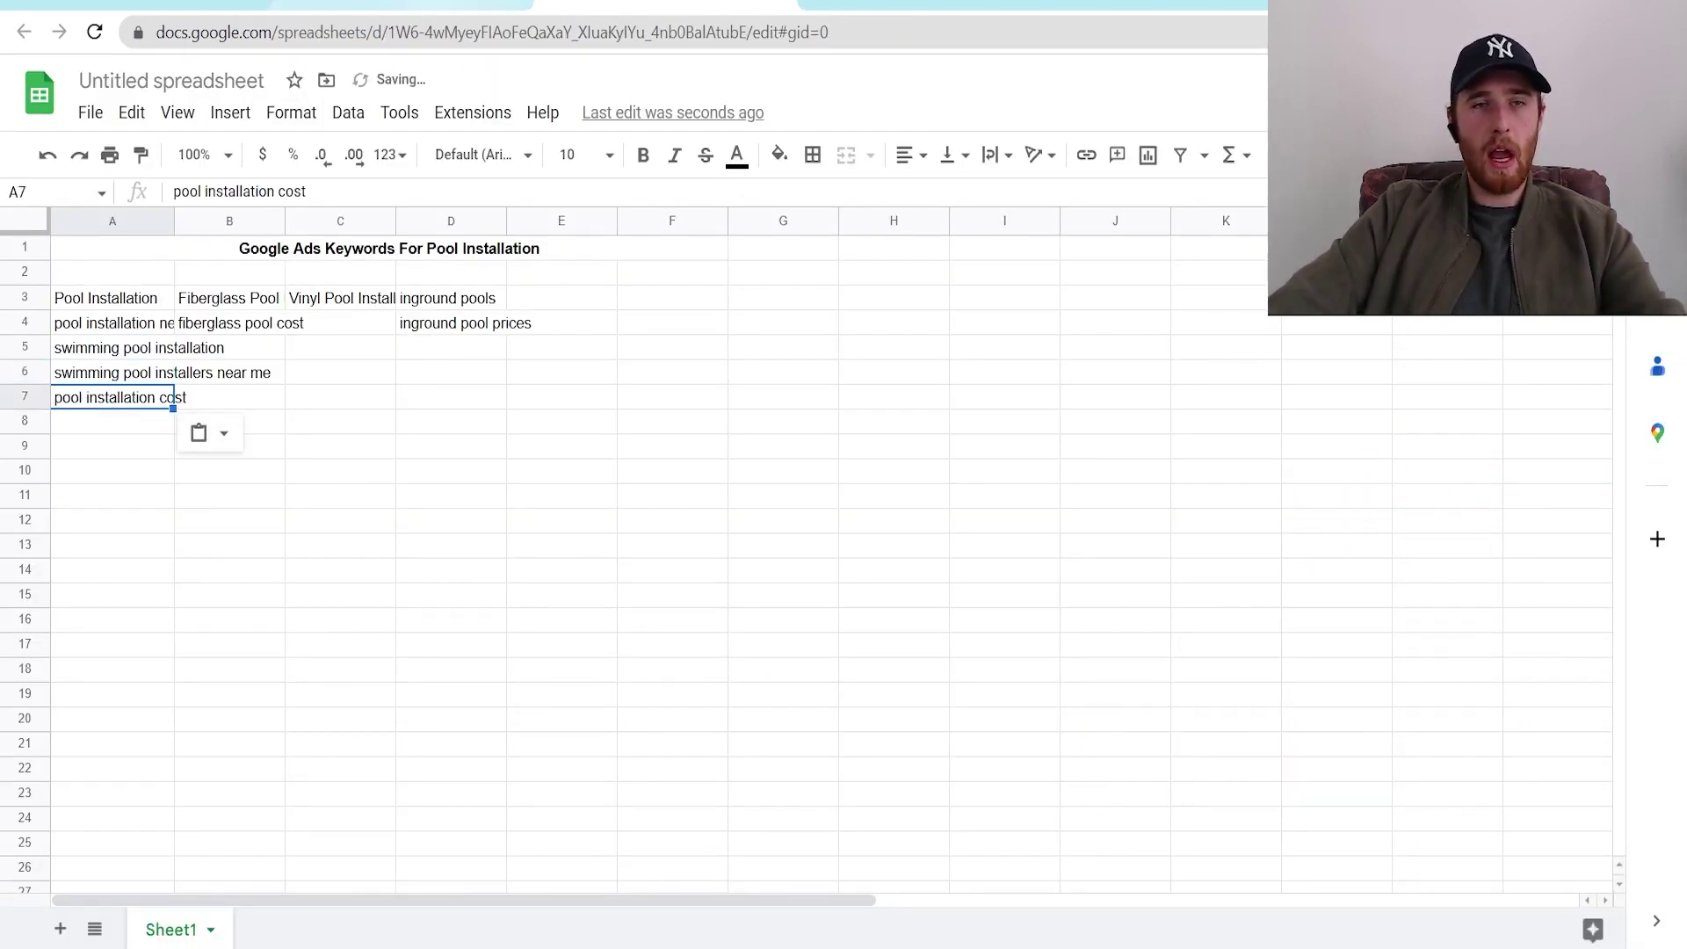
# Step: Add the keyword idea "pool cost" from Keyword Planner to cell A8 of the spreadsheet, under Pool Installation
pyautogui.click(401, 5)
pyautogui.scroll(-1, 532, 679)
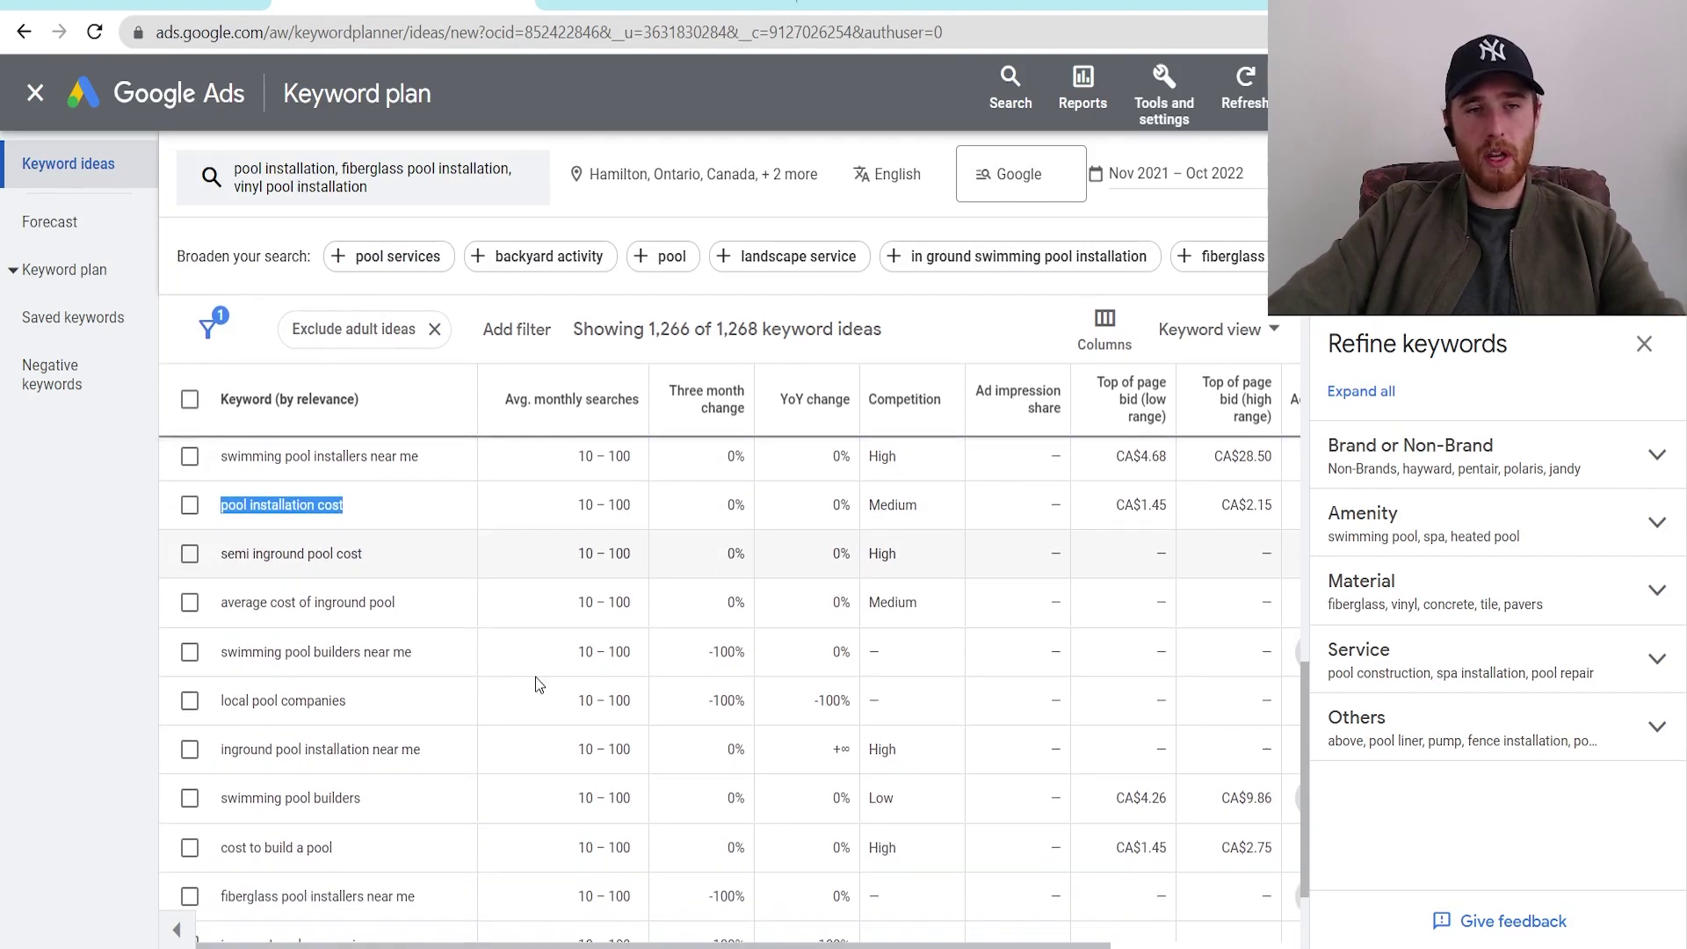
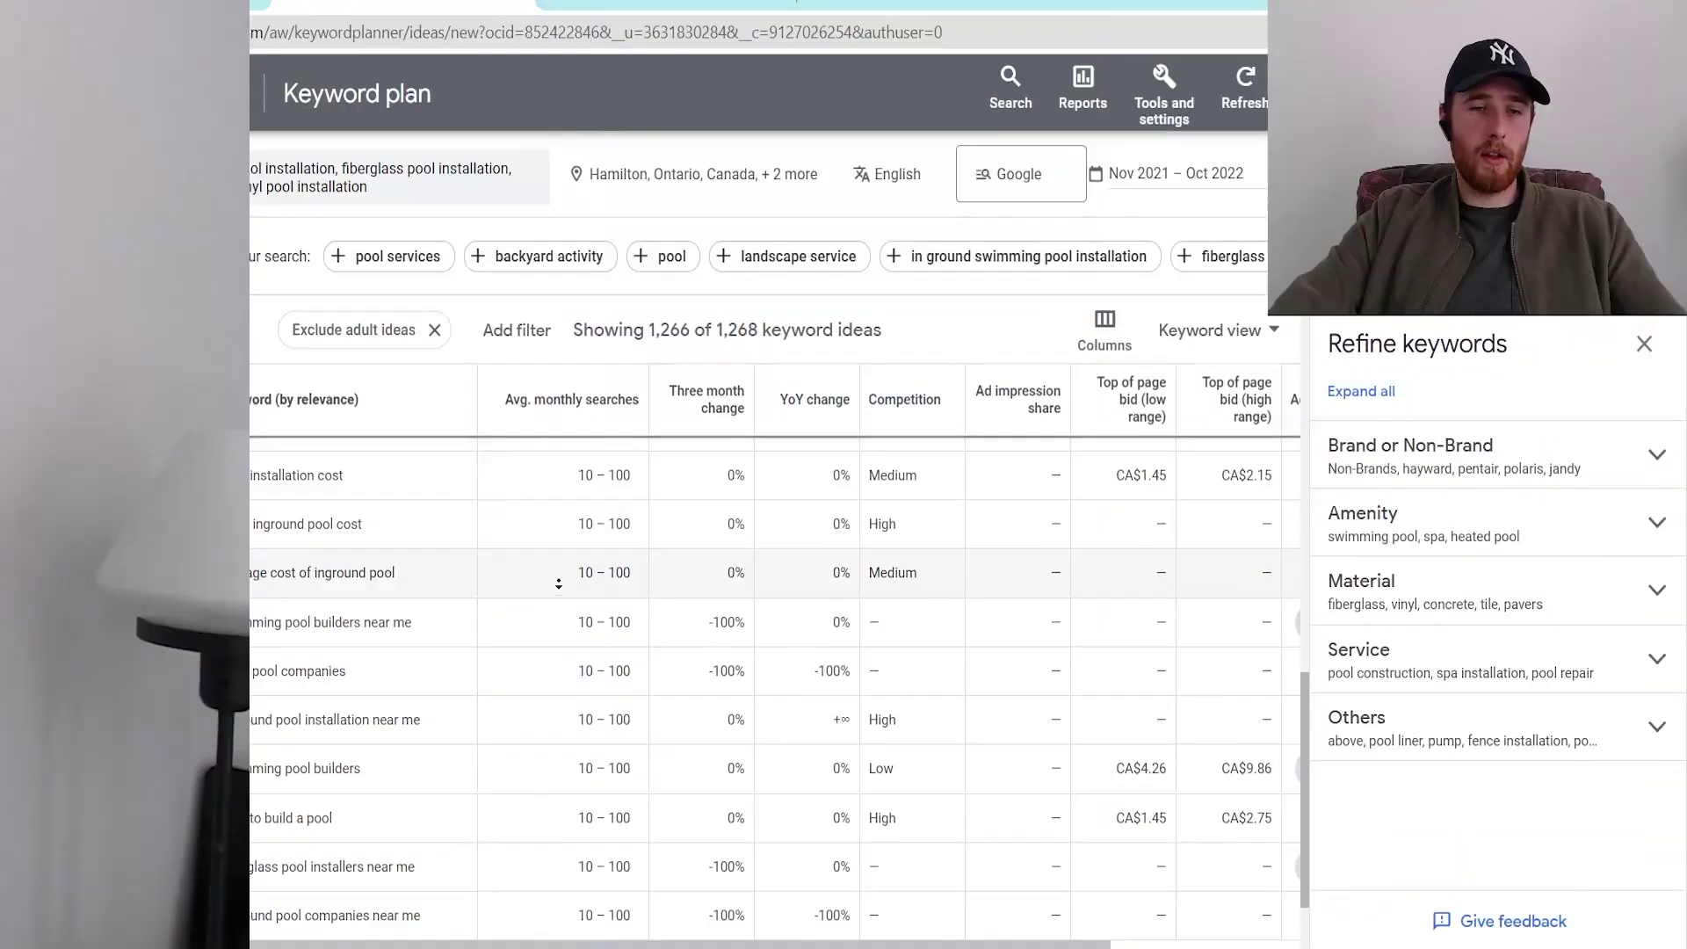
pyautogui.scroll(-1, 557, 582)
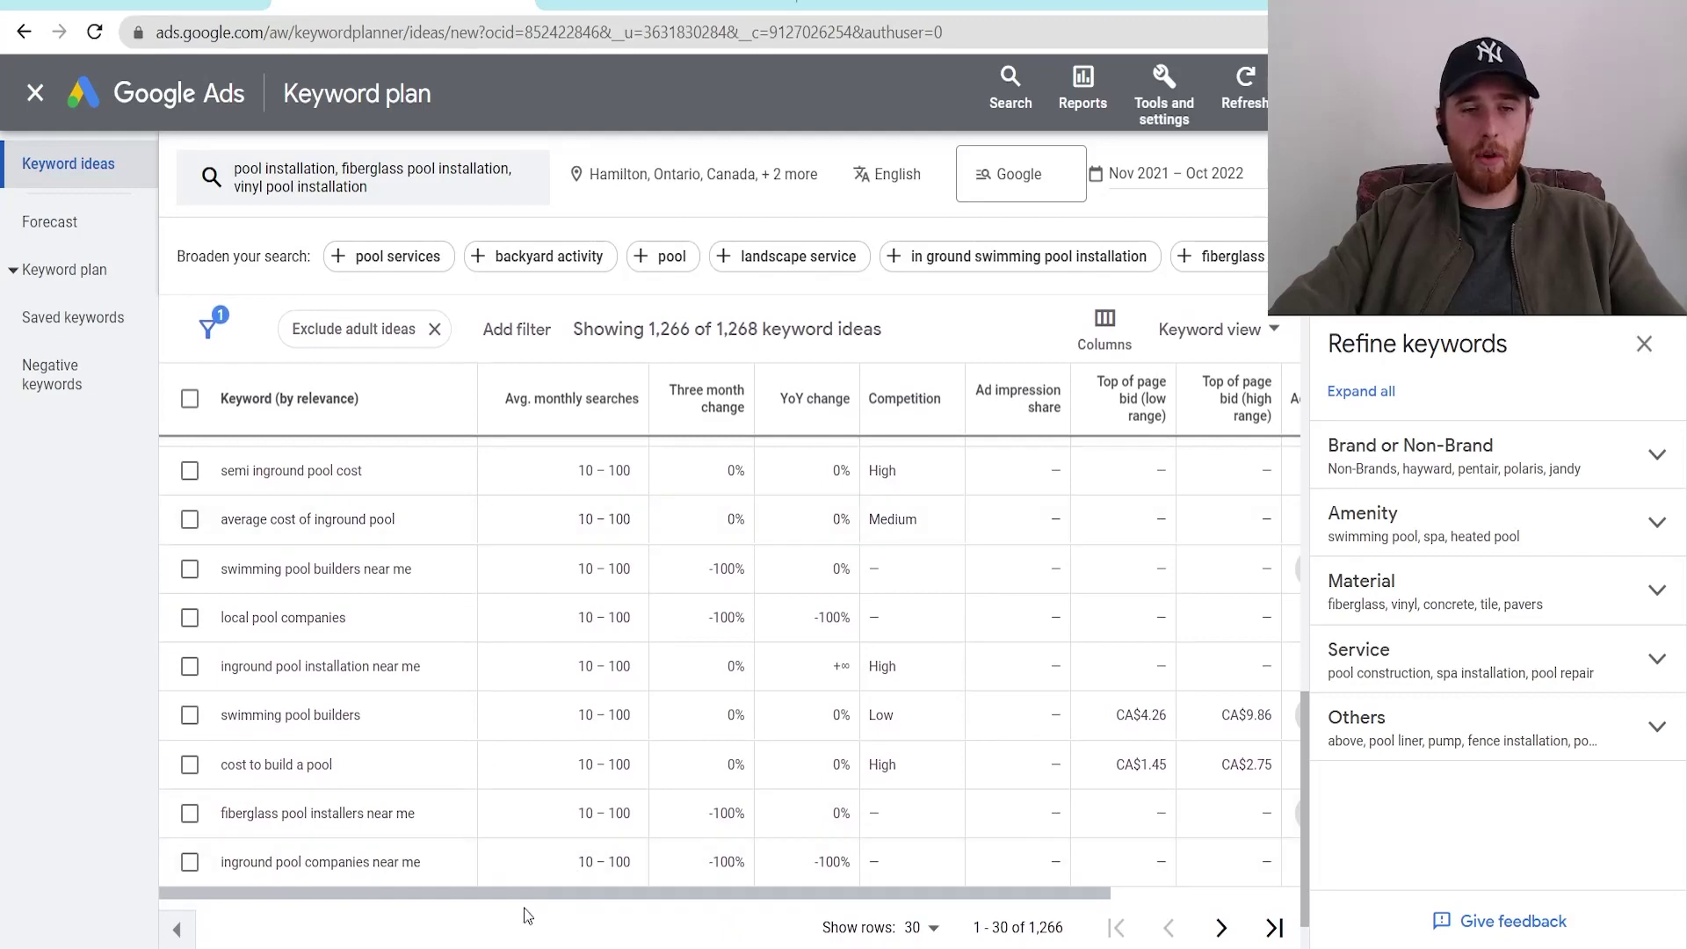
pyautogui.scroll(2, 456, 545)
pyautogui.scroll(8, 456, 545)
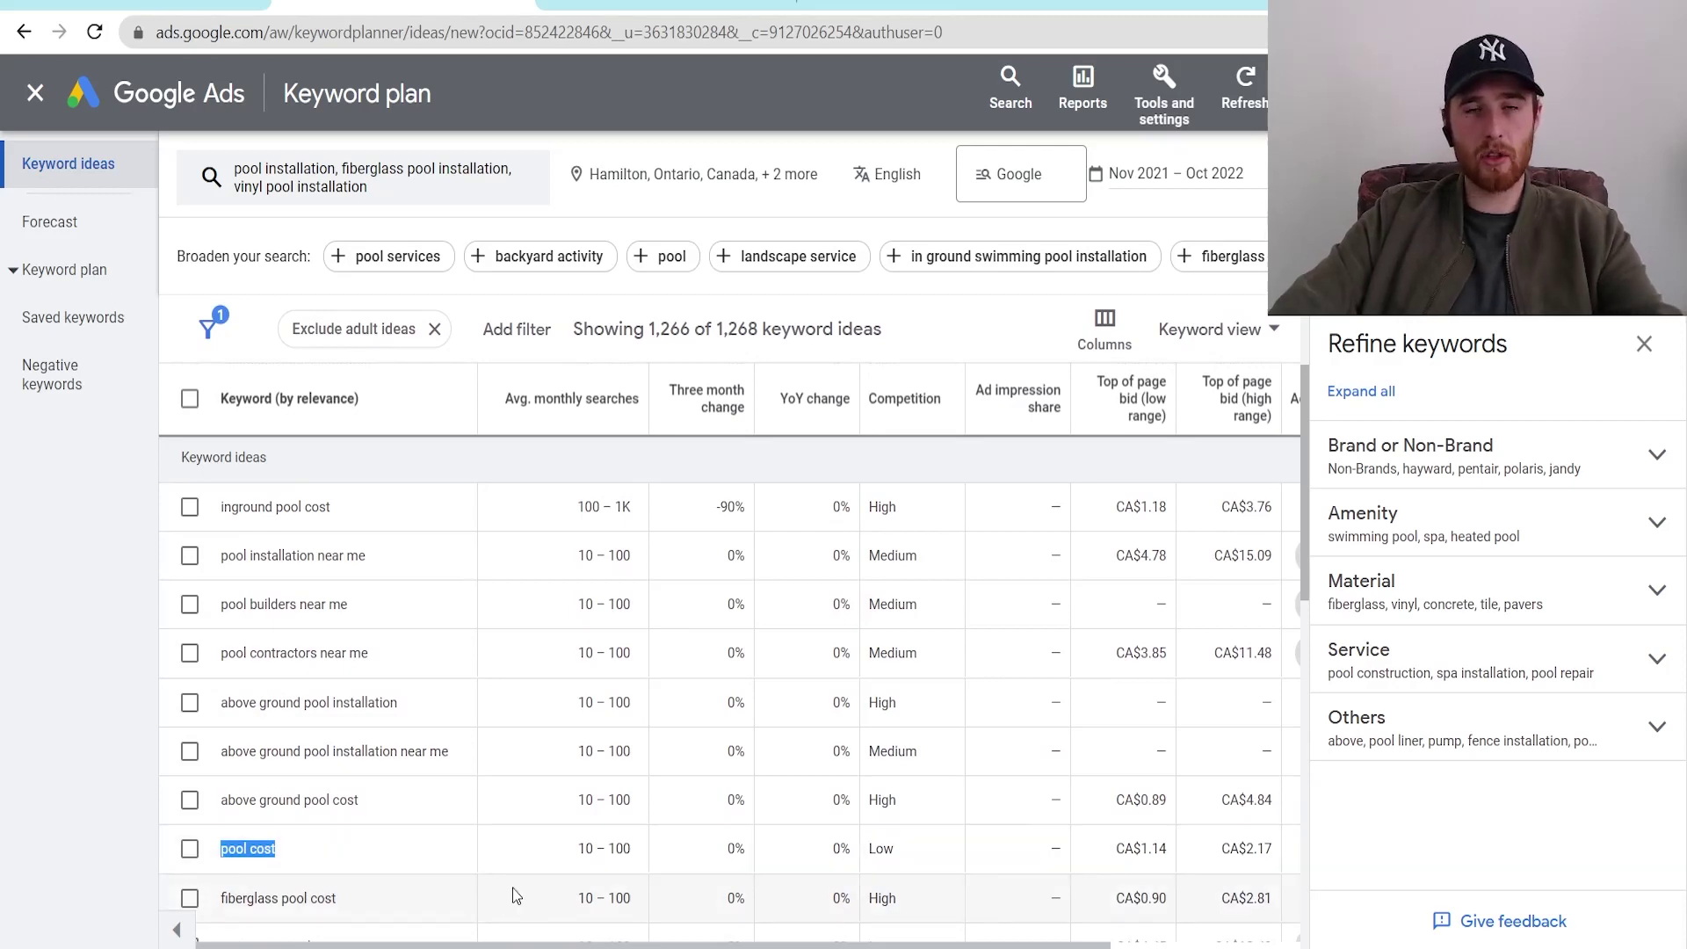
pyautogui.click(665, 5)
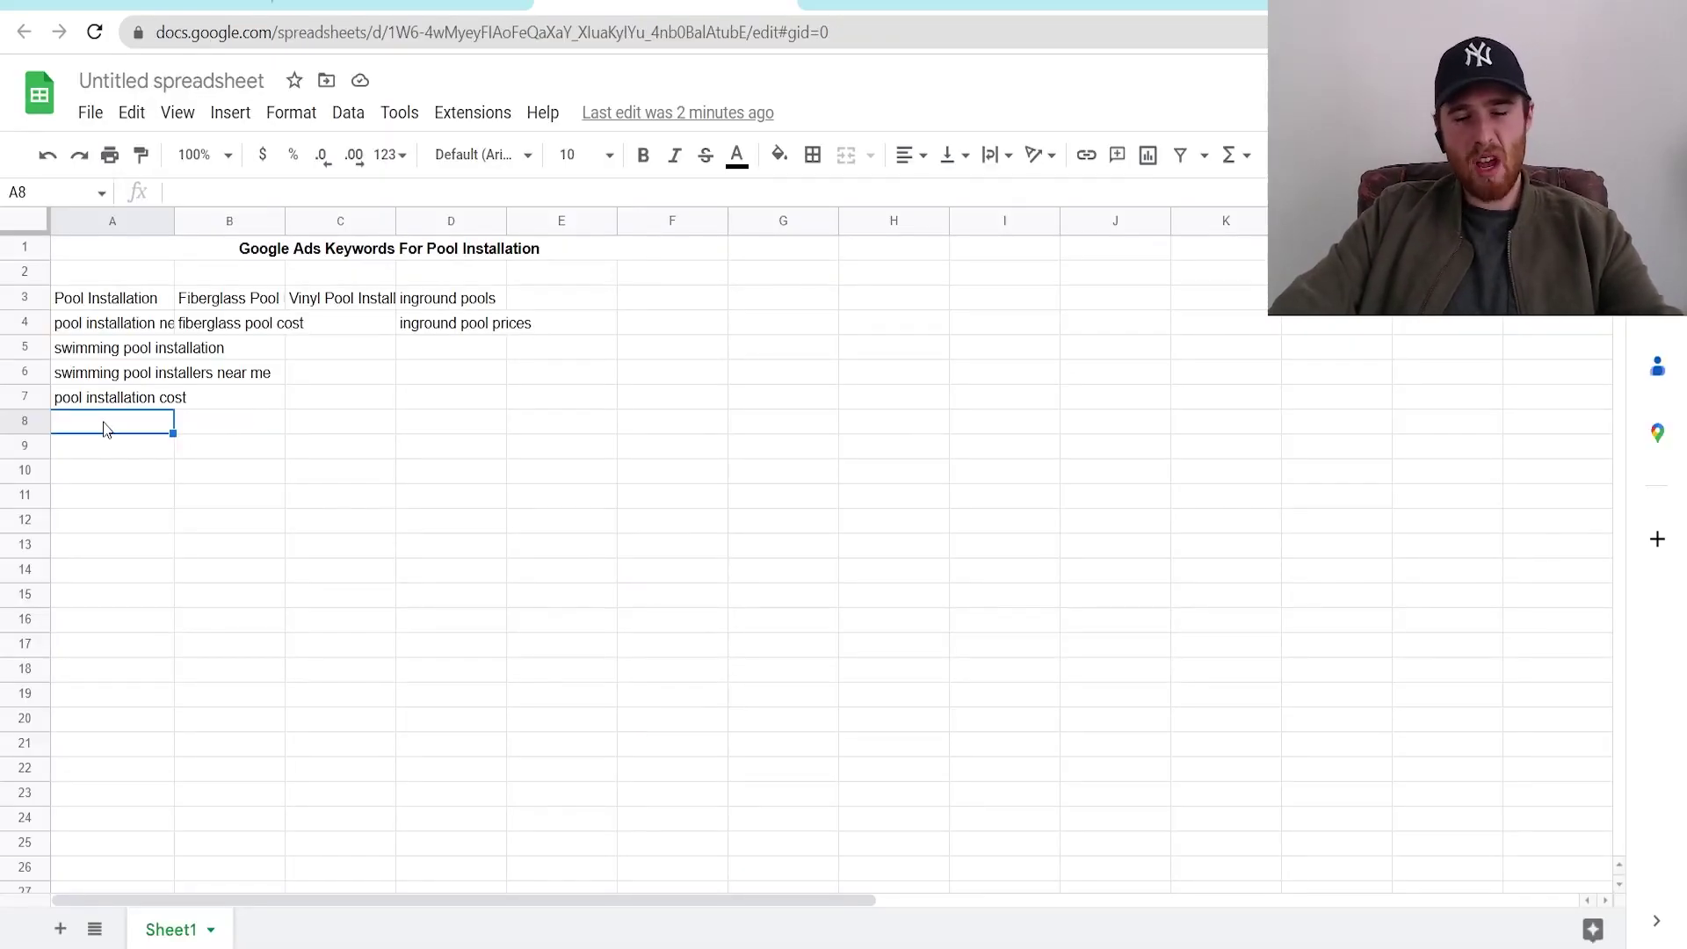
pyautogui.write('pool cost')
# Step: Check the remaining Keyword Planner ideas, including "semi inground pool cost", down to the end of the first results page
pyautogui.hotkey('ctrl', 'shift', 'Tab')
pyautogui.scroll(-3, 303, 662)
pyautogui.scroll(-5, 303, 661)
pyautogui.tripleClick(371, 724)
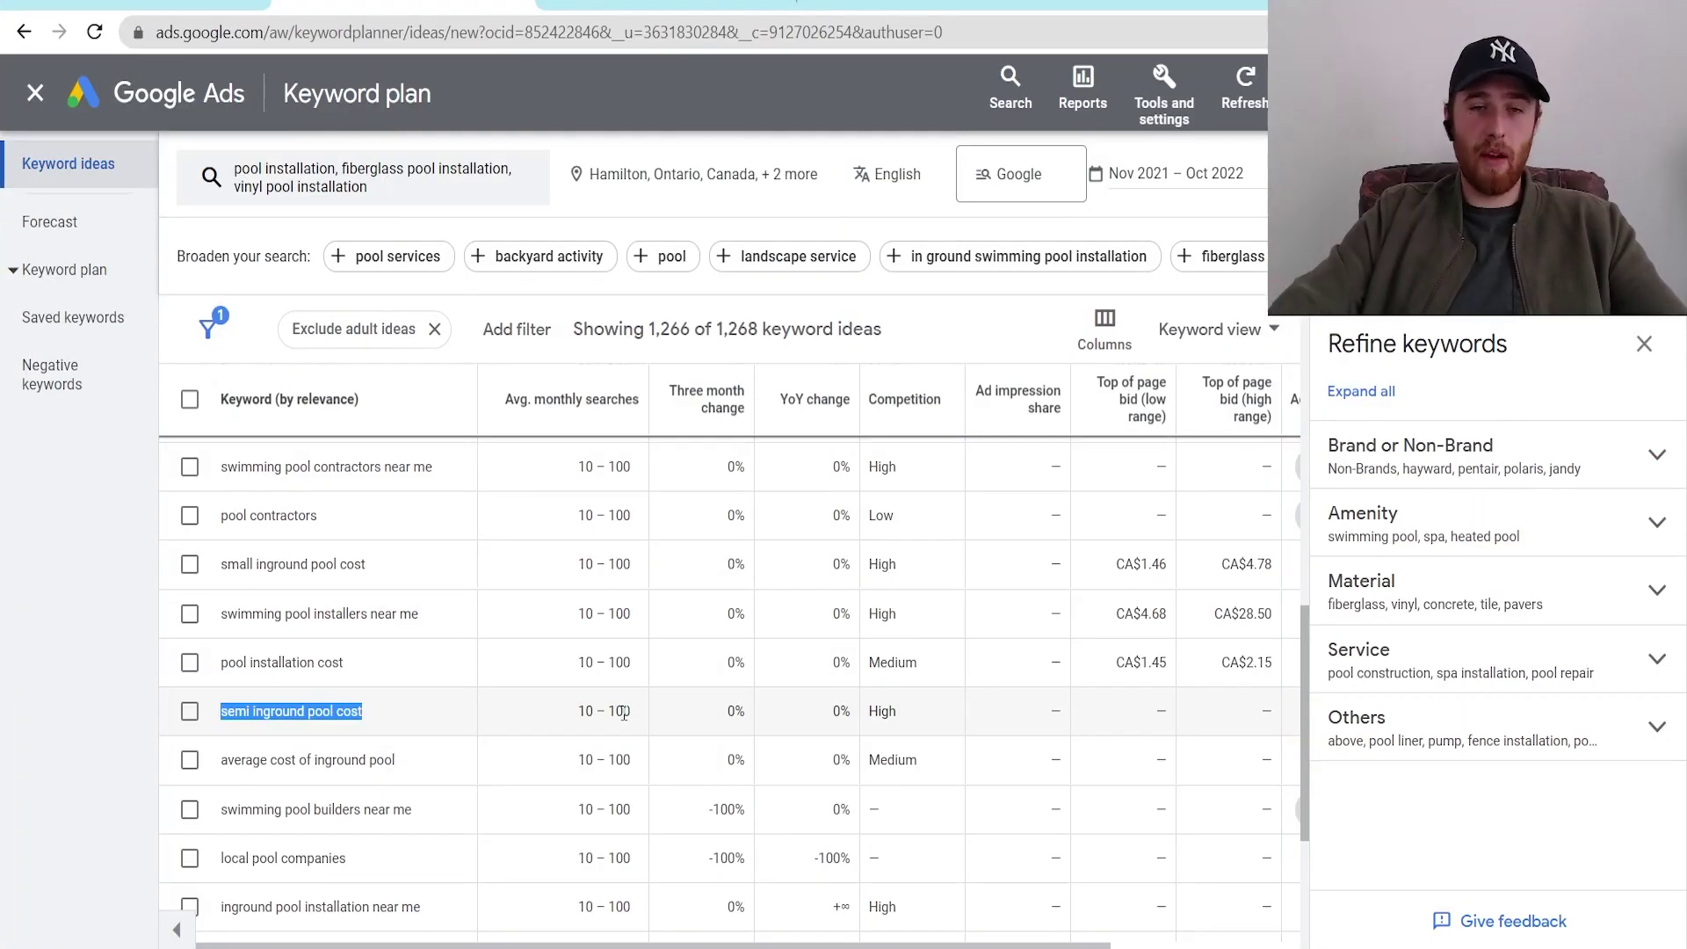
pyautogui.middleClick(623, 749)
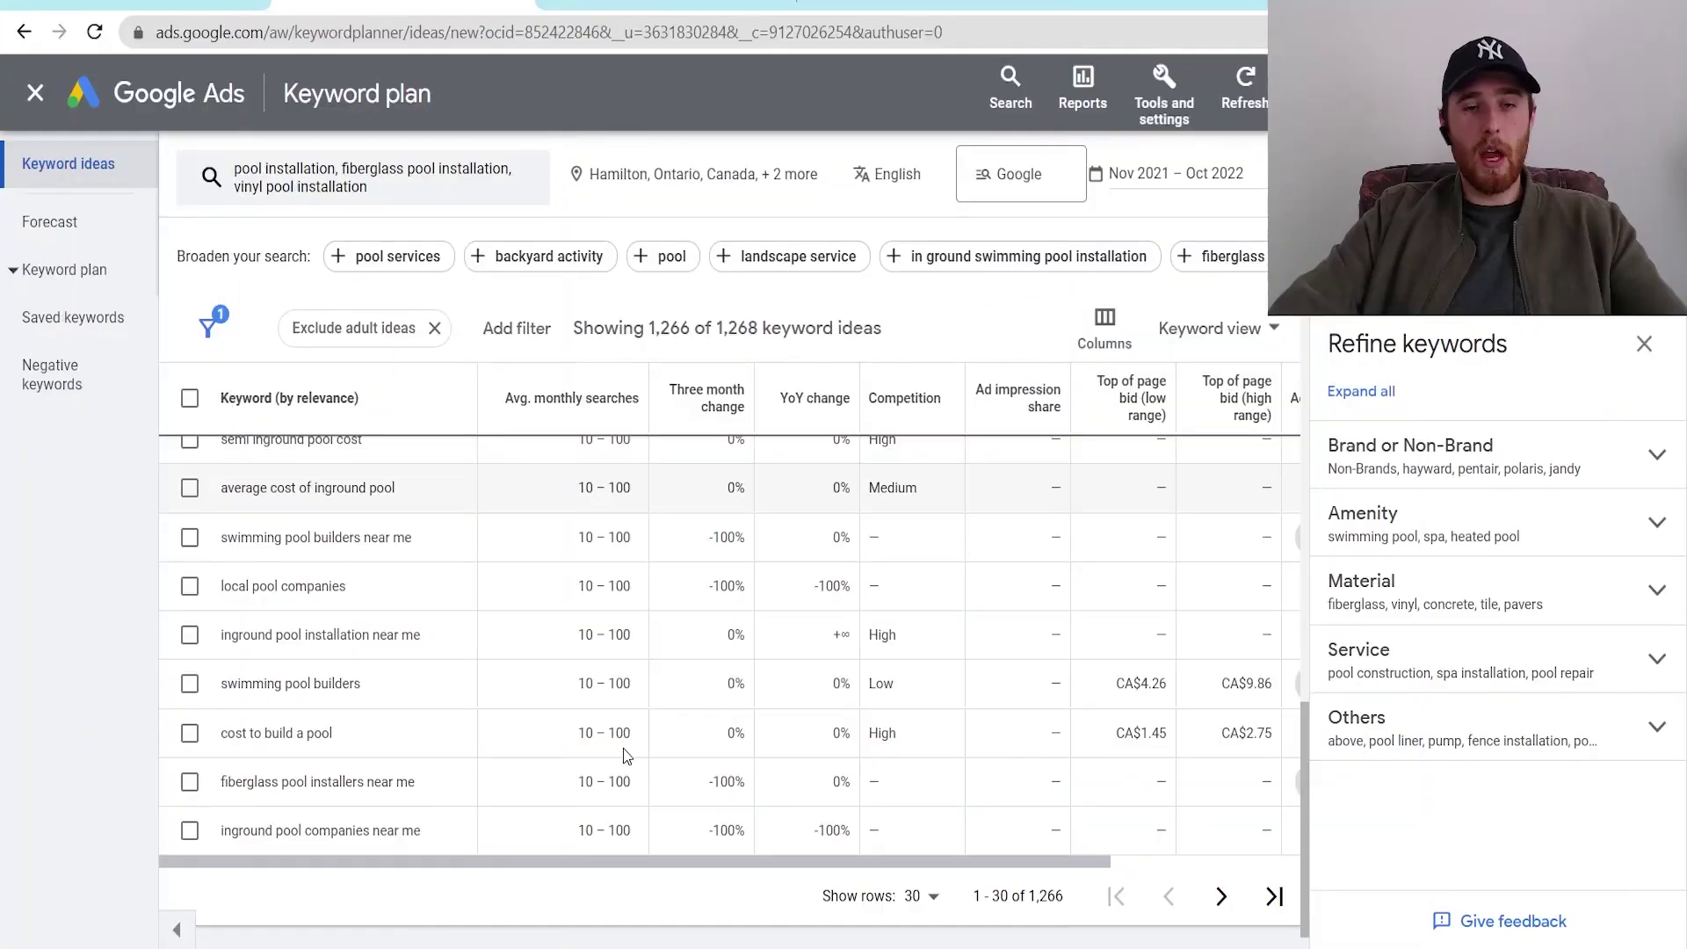
pyautogui.scroll(10, 615, 668)
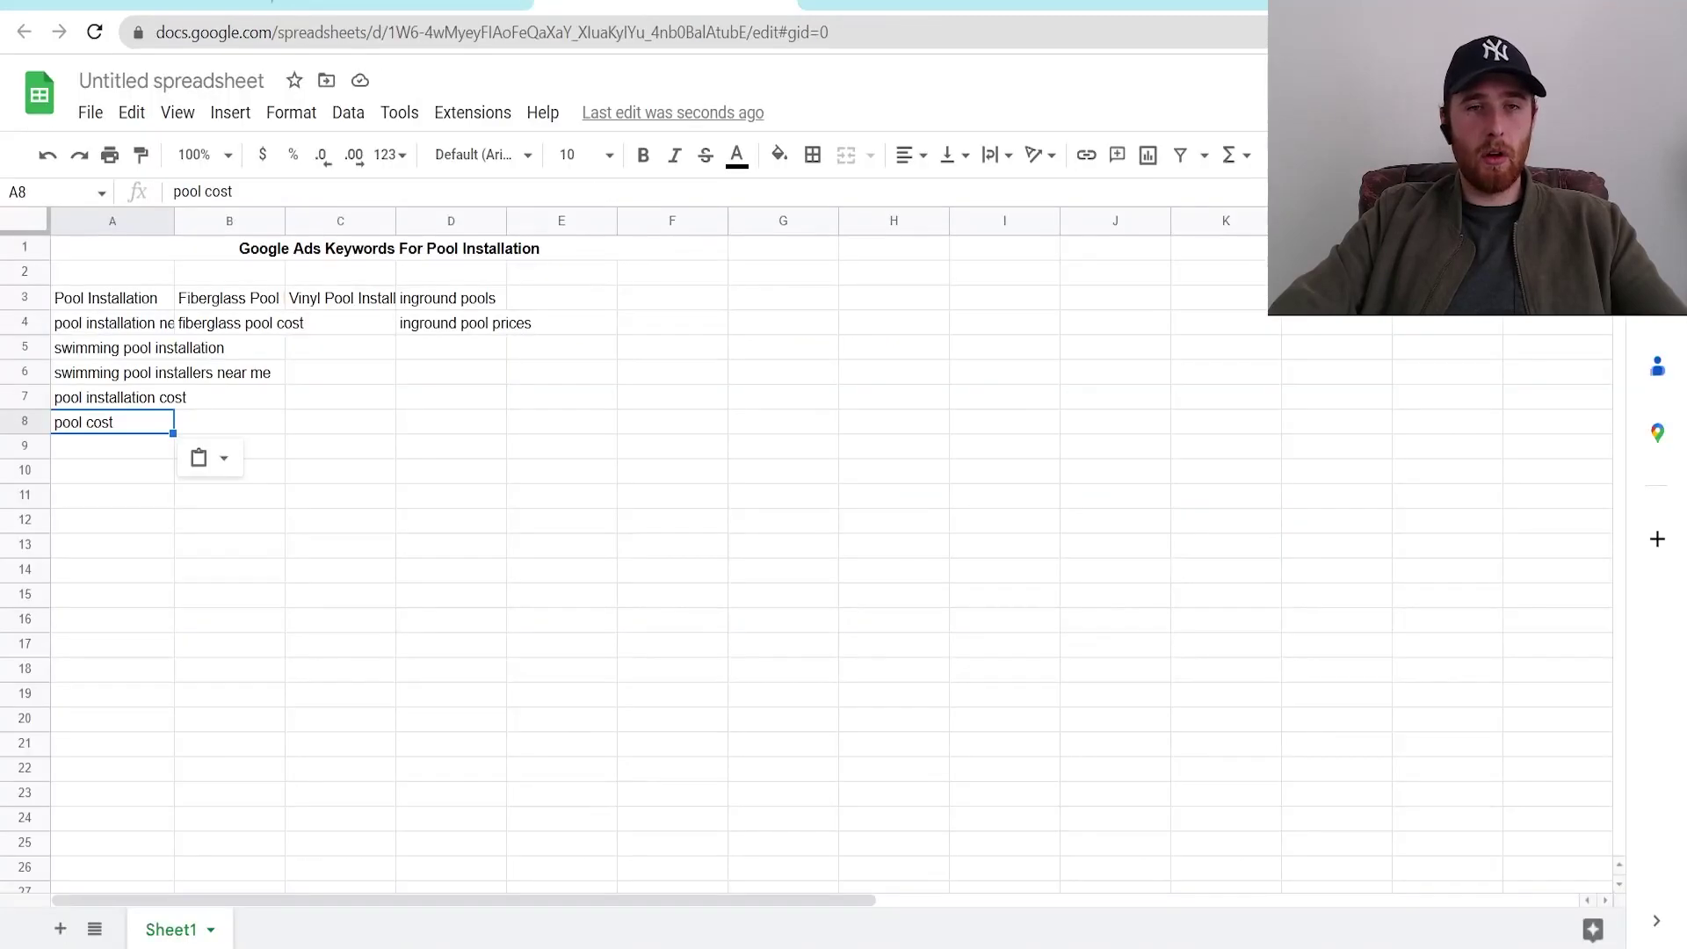
# Step: Examine the spreadsheet's keyword groups for fiberglass, vinyl and inground pools and their empty cells
pyautogui.click(449, 429)
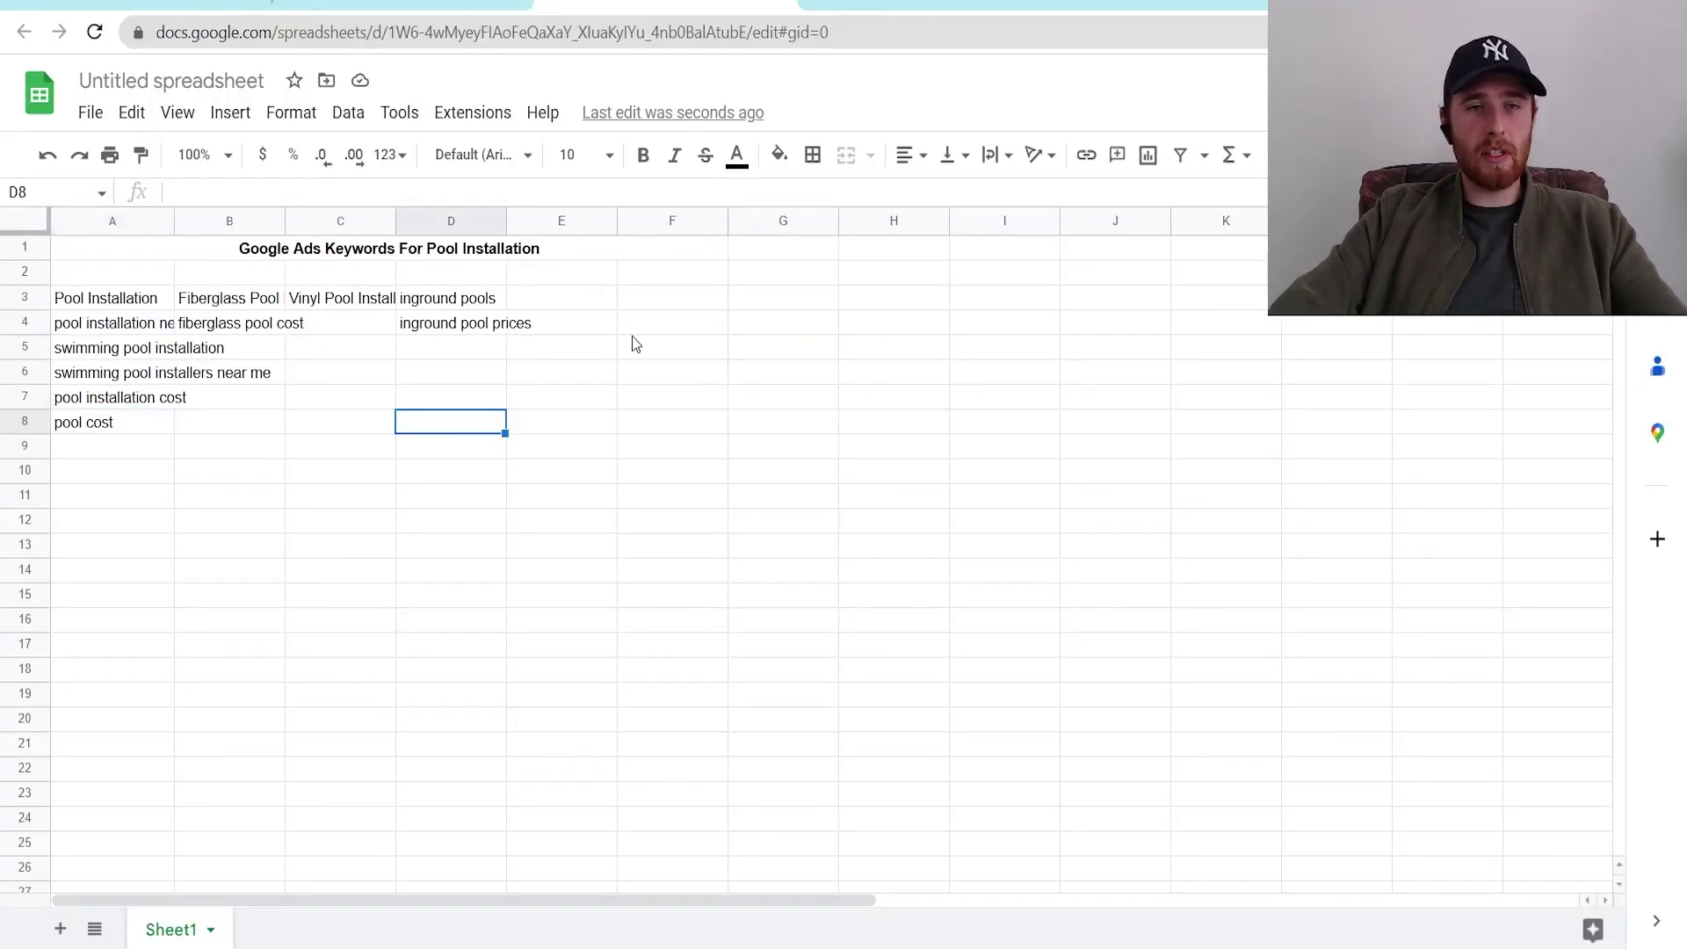
pyautogui.click(363, 331)
pyautogui.click(260, 327)
pyautogui.click(341, 346)
pyautogui.click(456, 332)
pyautogui.click(387, 375)
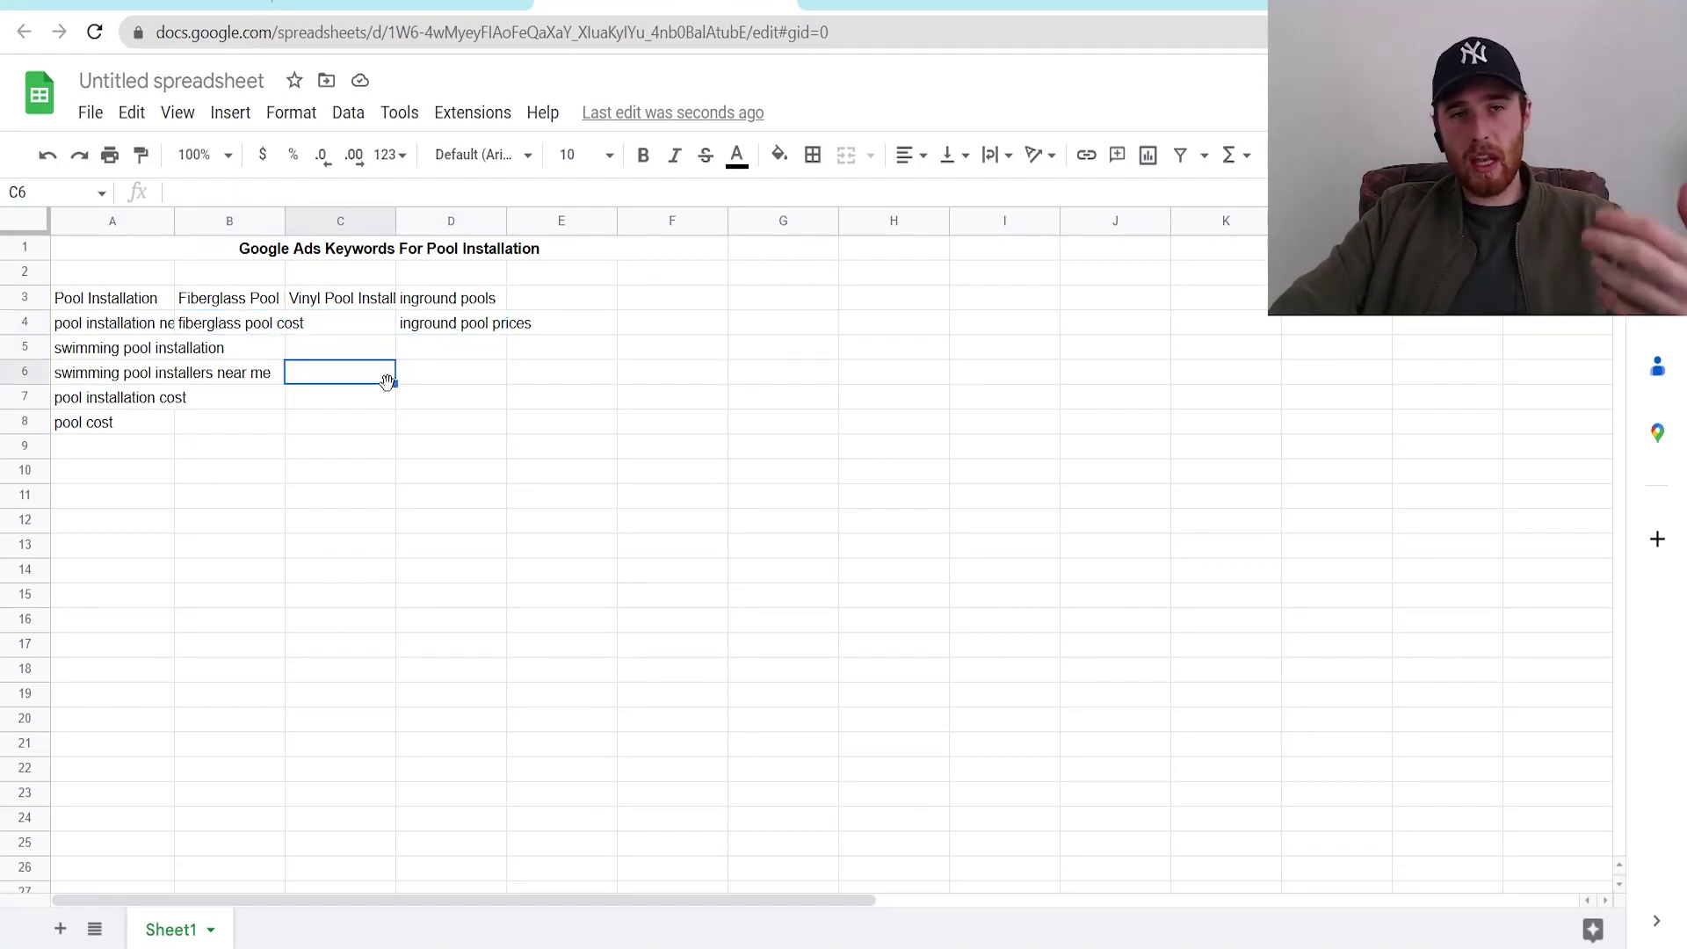
pyautogui.click(444, 351)
pyautogui.click(330, 326)
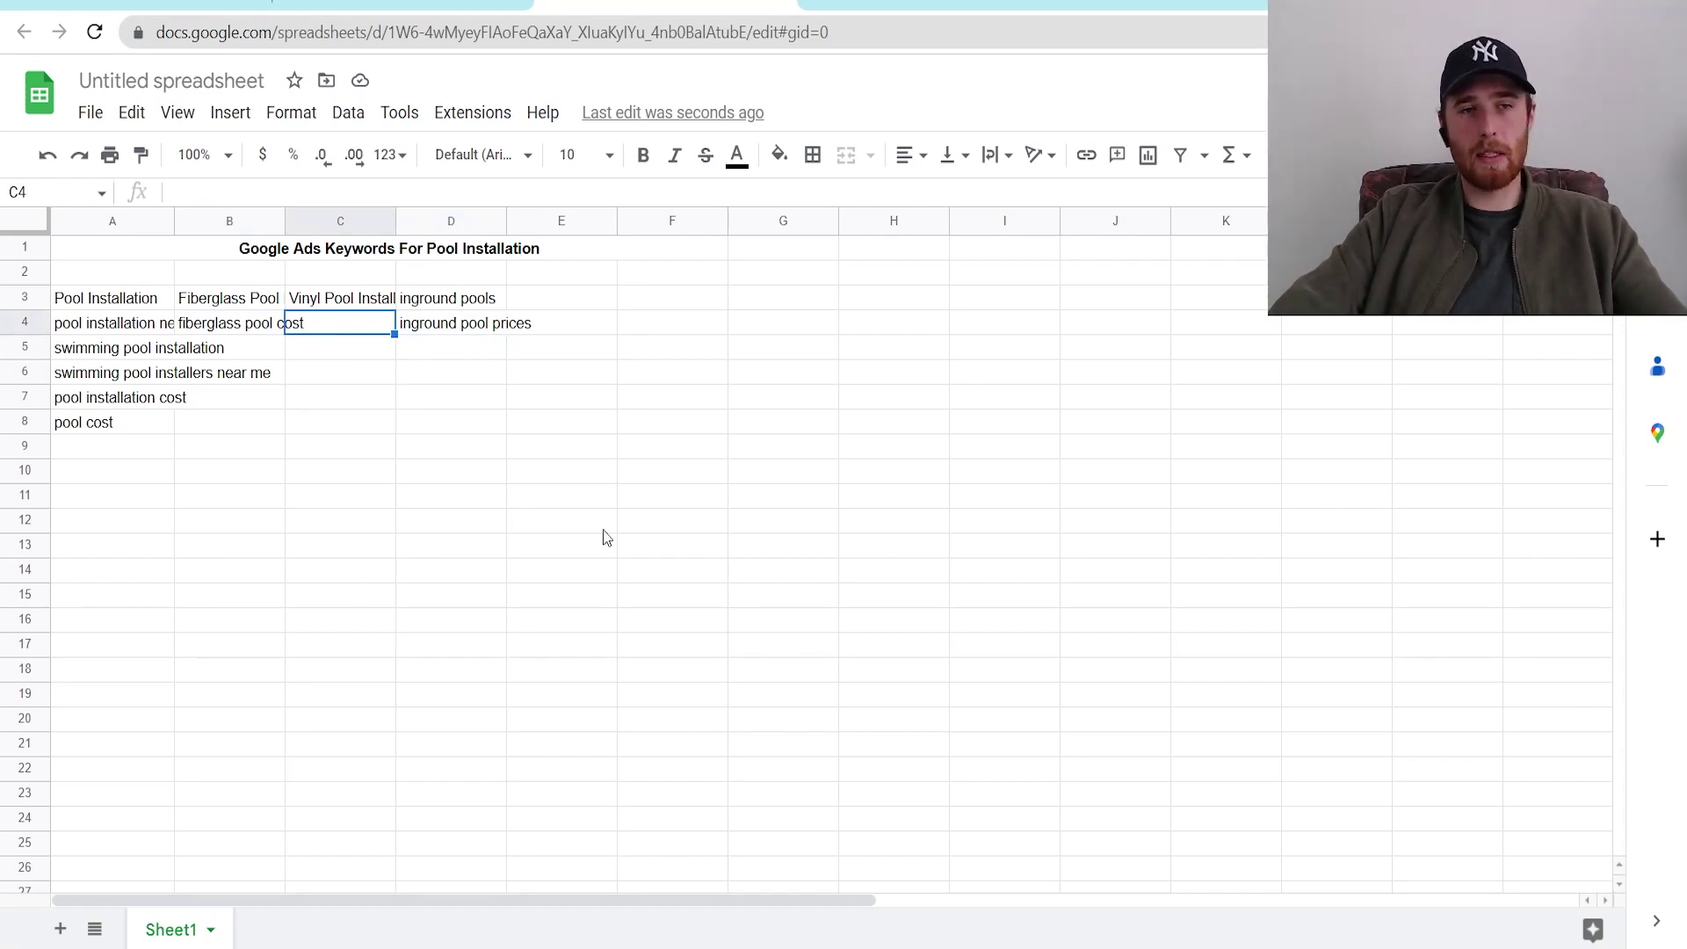
# Step: Review the provided keywords and the first keyword ideas again in Keyword Planner with their search volumes, competition and bids
pyautogui.hotkey('ctrl', 'shift', 'Tab')
pyautogui.scroll(-2, 703, 580)
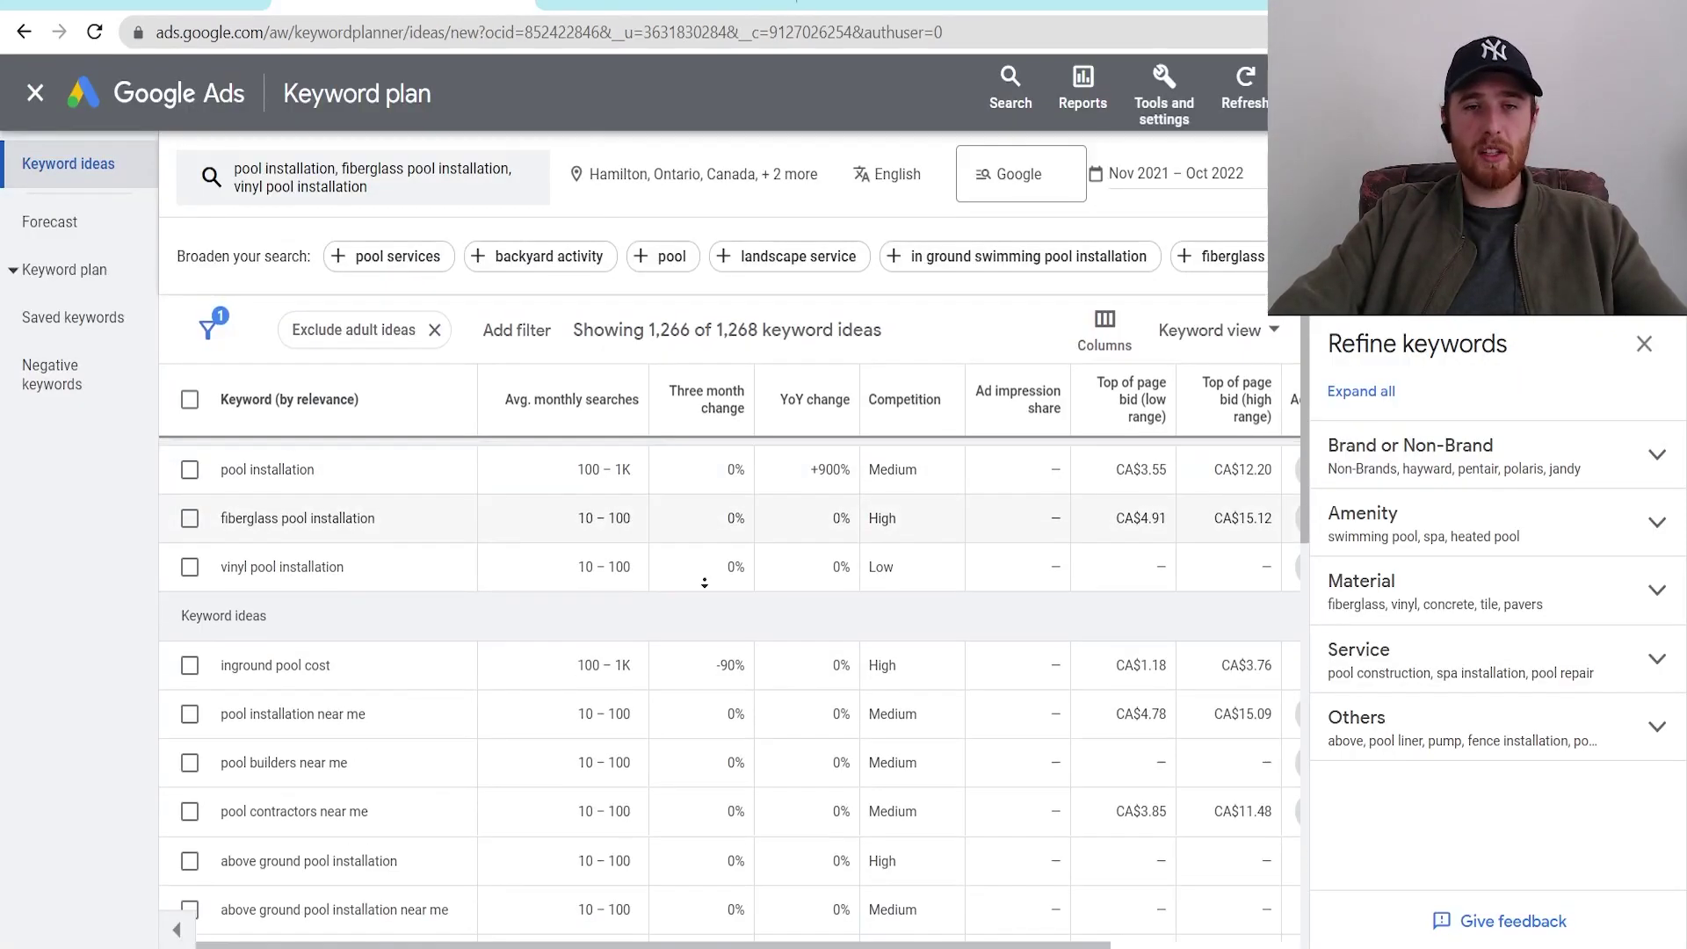
pyautogui.scroll(-4, 703, 583)
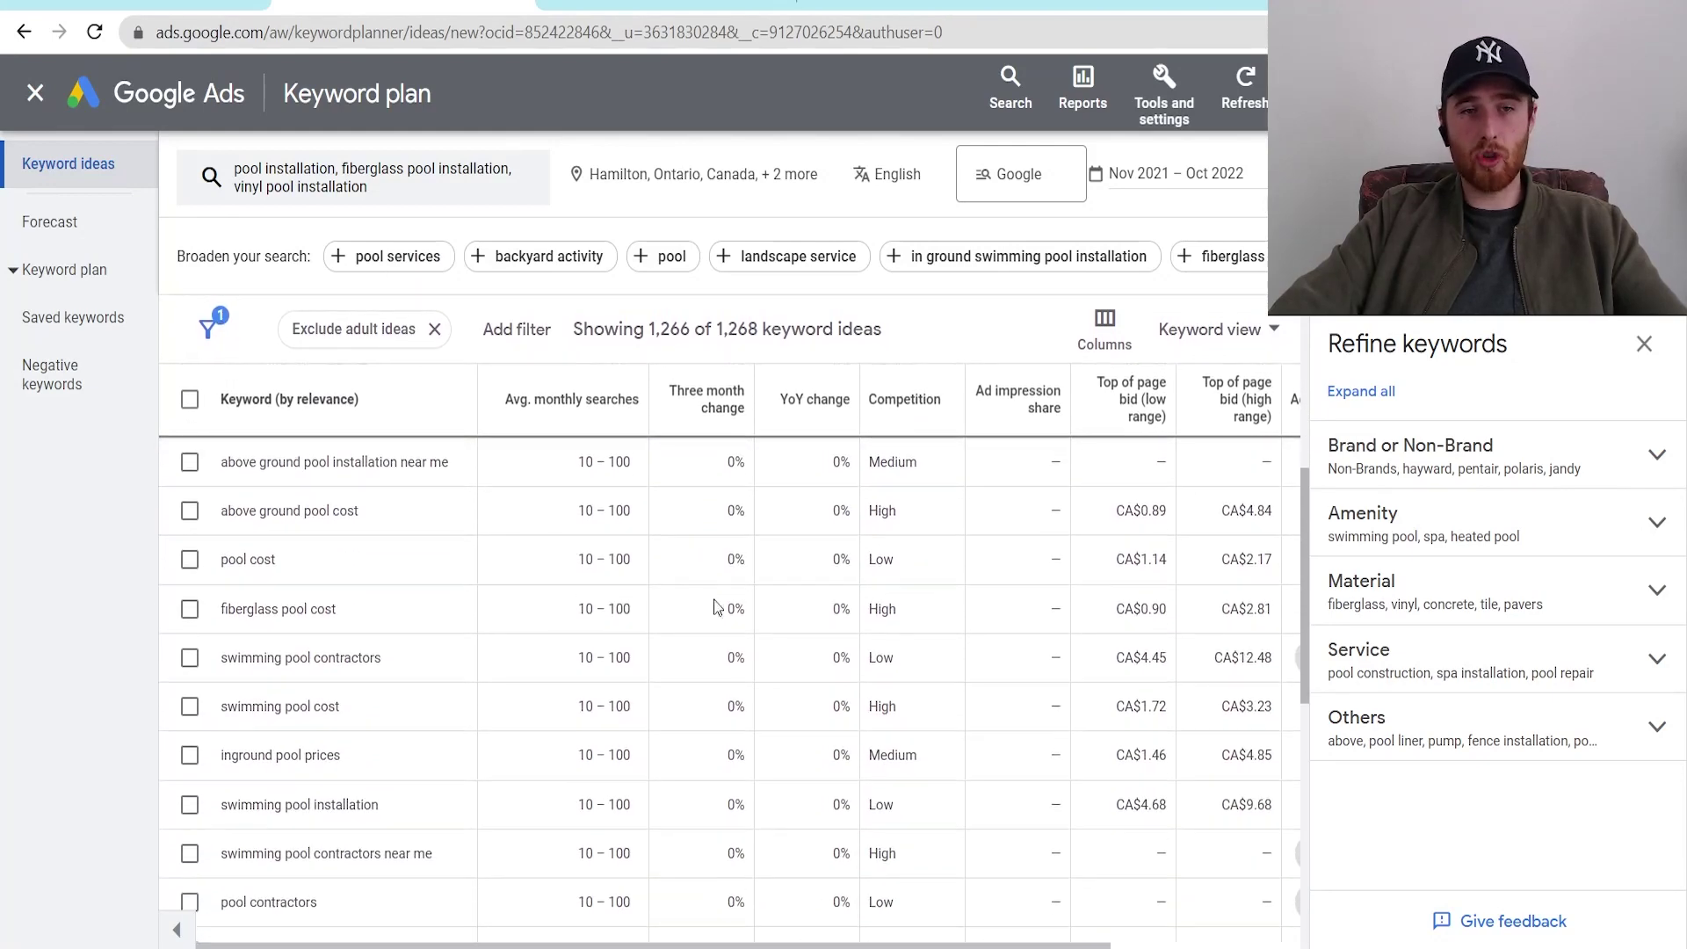
pyautogui.scroll(4, 428, 676)
pyautogui.scroll(2, 428, 677)
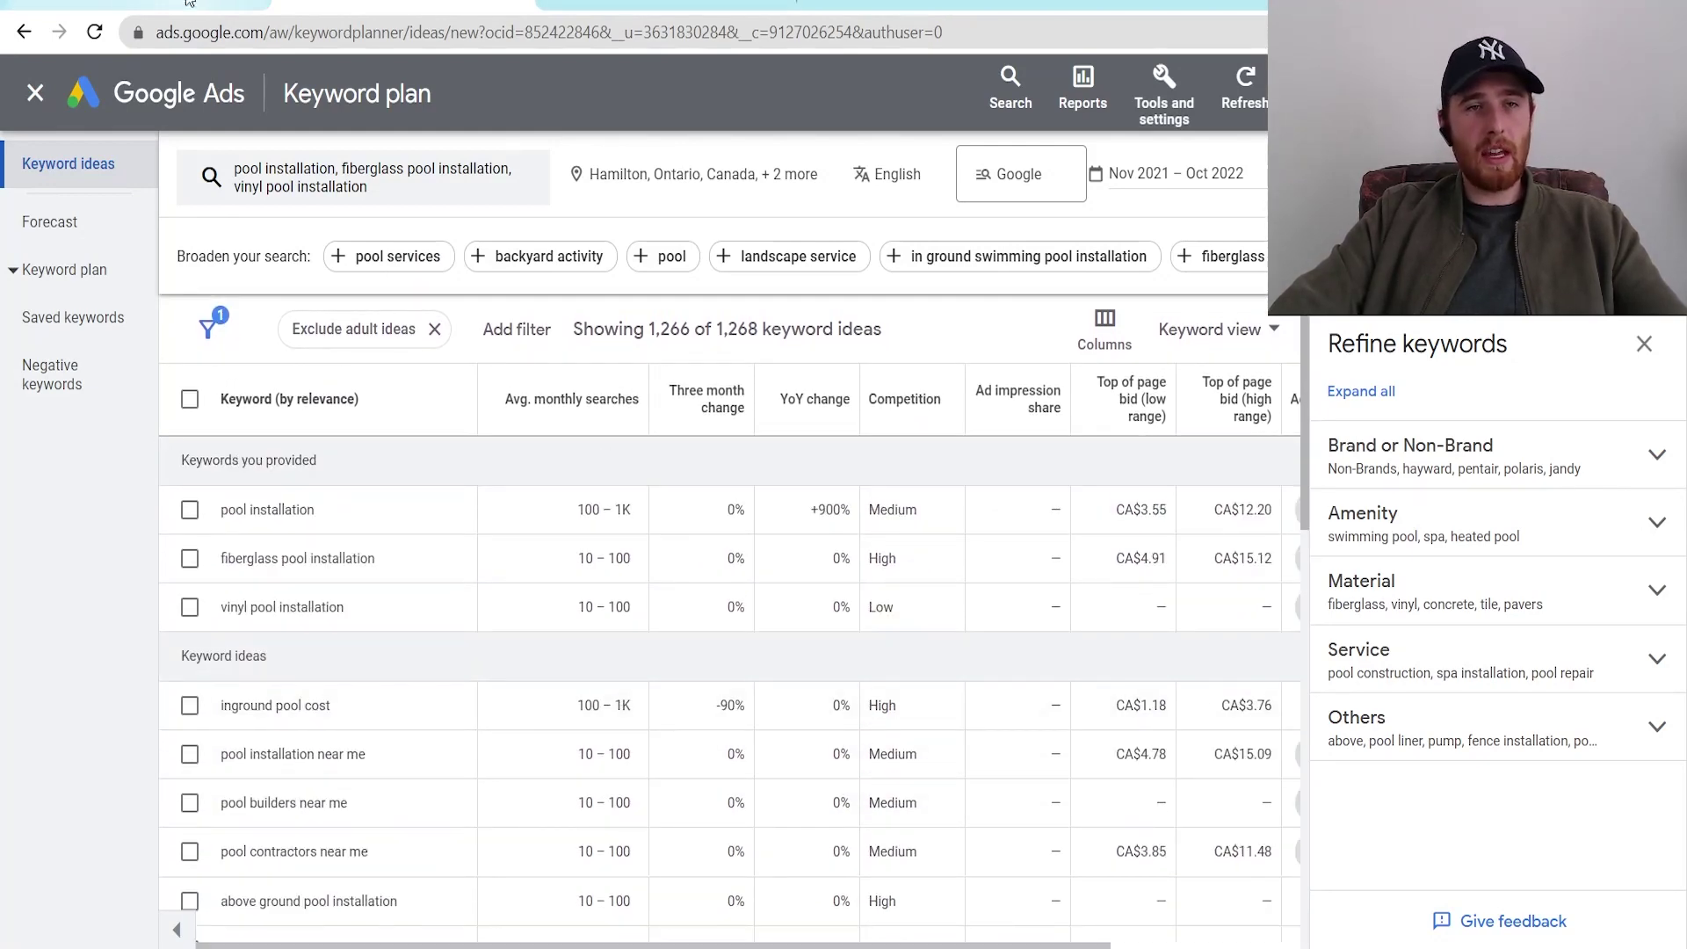
pyautogui.scroll(-5, 694, 630)
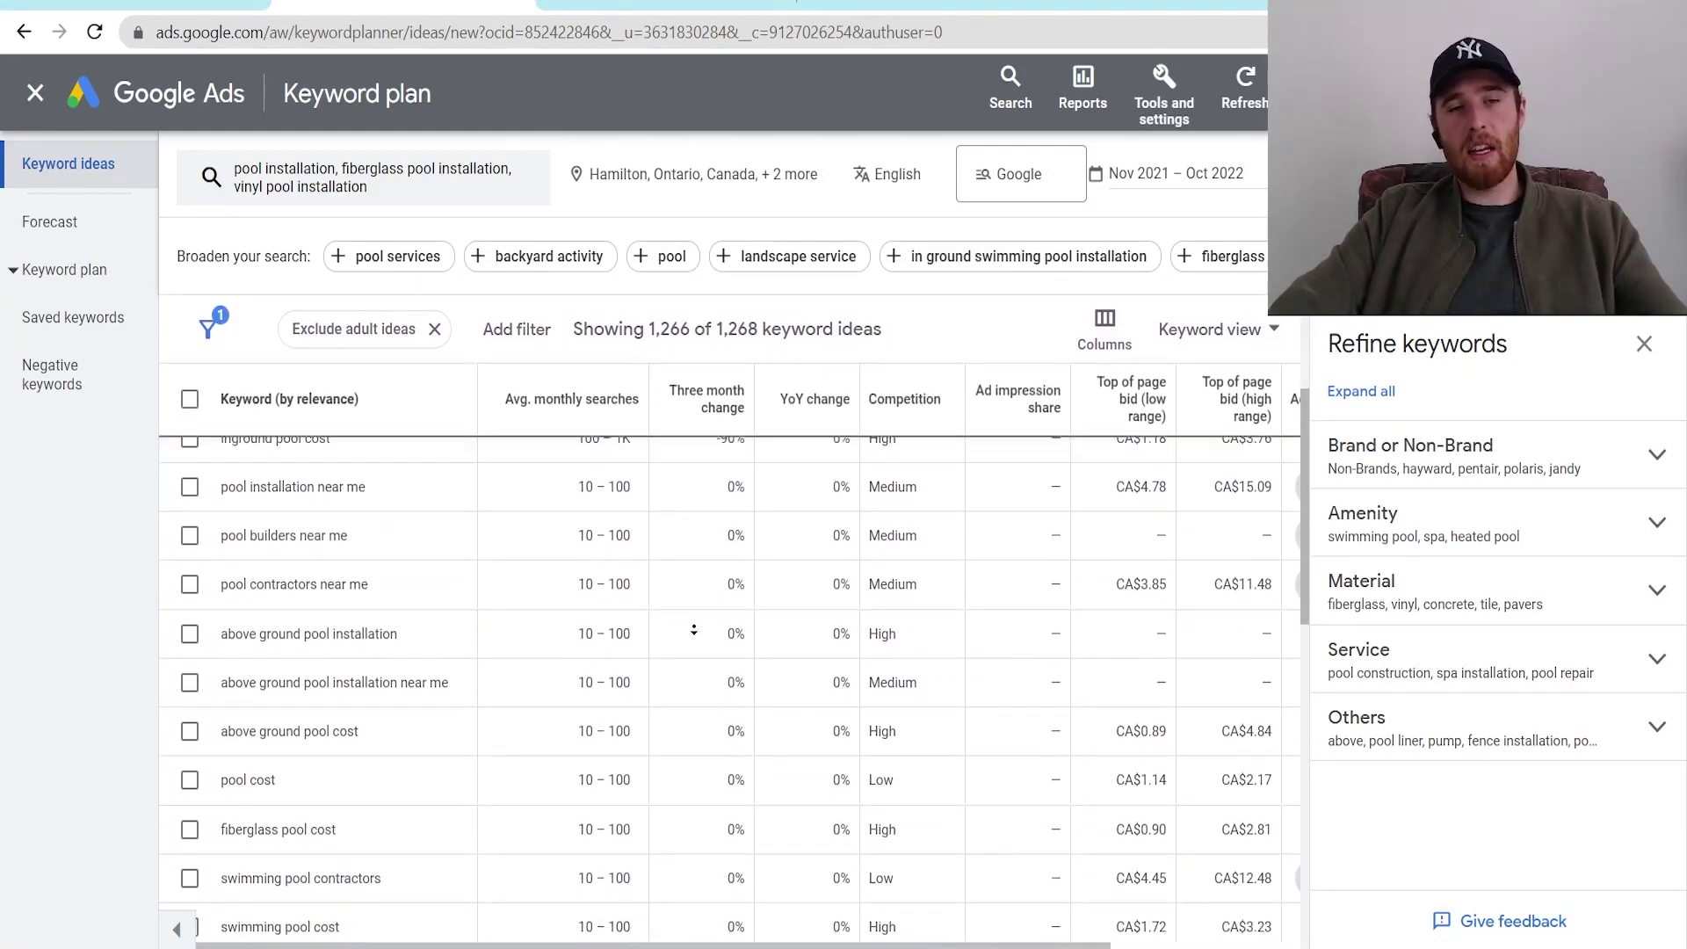
pyautogui.scroll(-1, 693, 629)
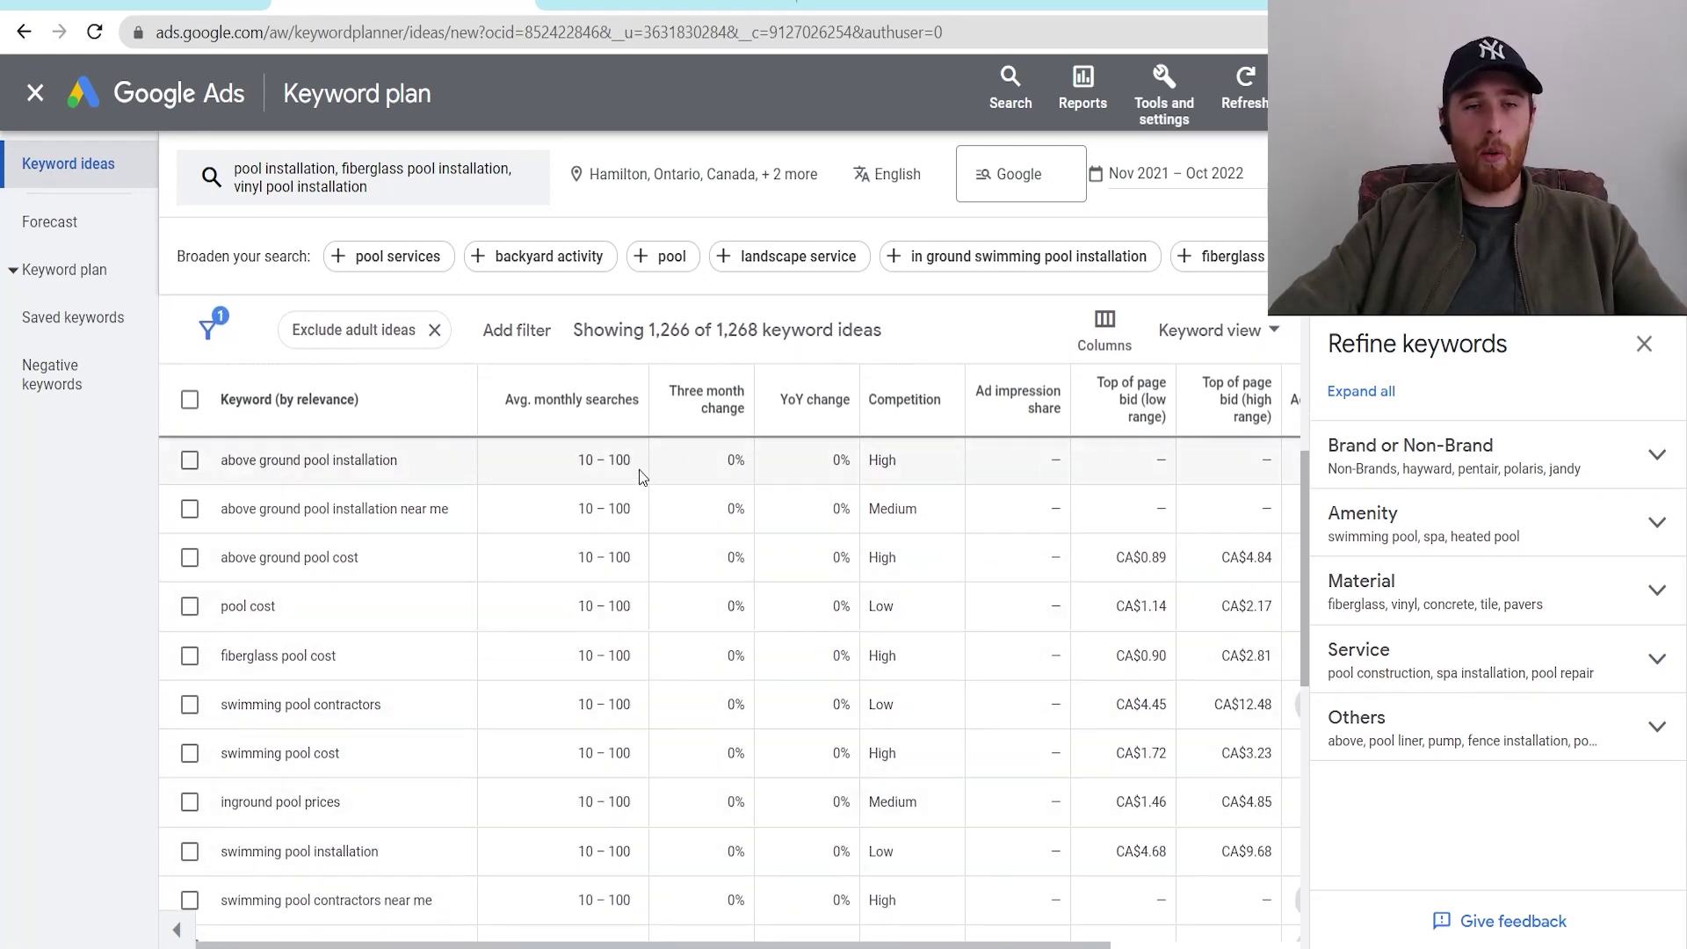
pyautogui.scroll(3, 555, 501)
pyautogui.scroll(2, 555, 500)
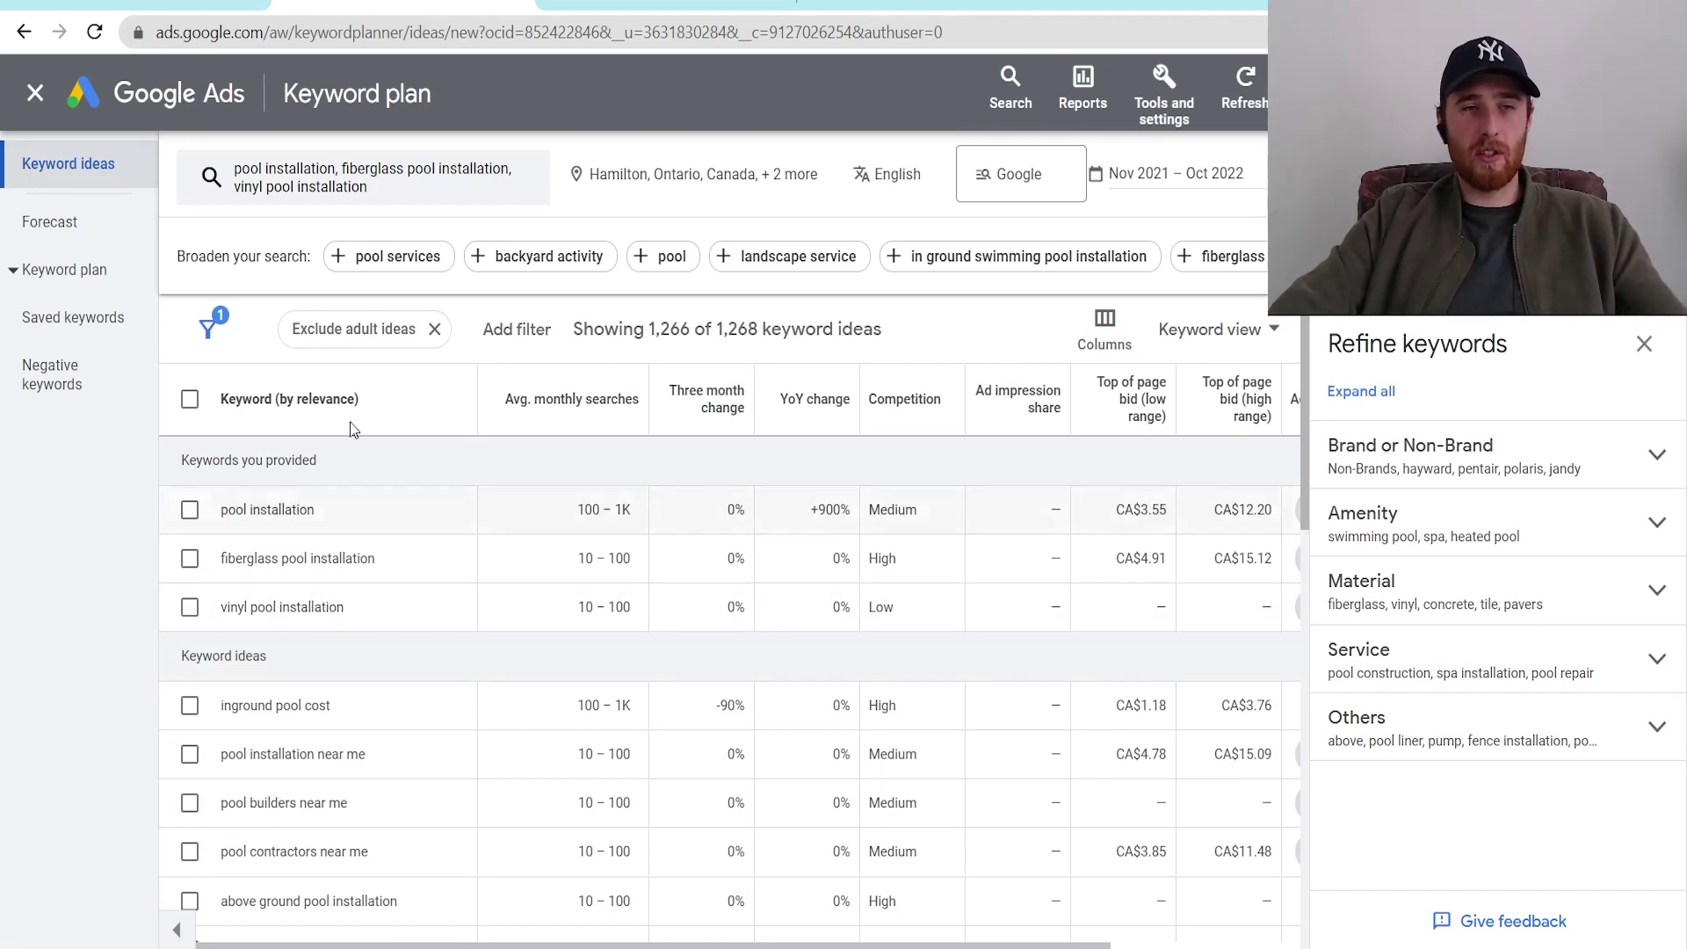
# Step: Leave Keyword Planner and open the search keywords of the Pool Installation campaign
pyautogui.click(35, 93)
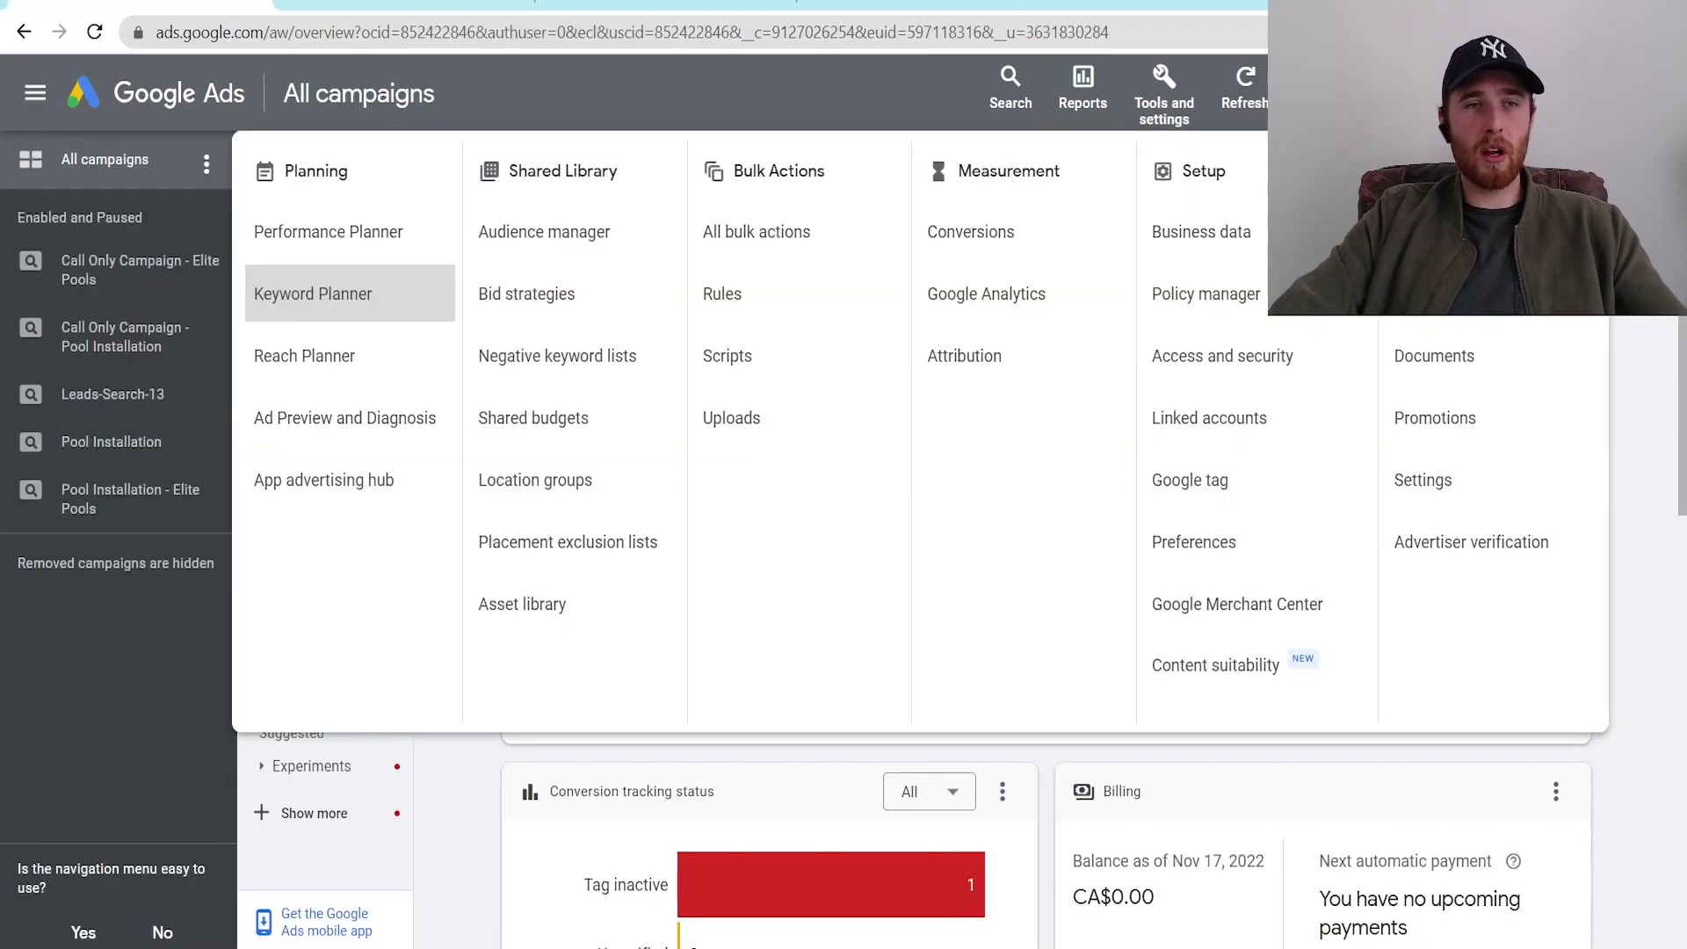
pyautogui.click(431, 809)
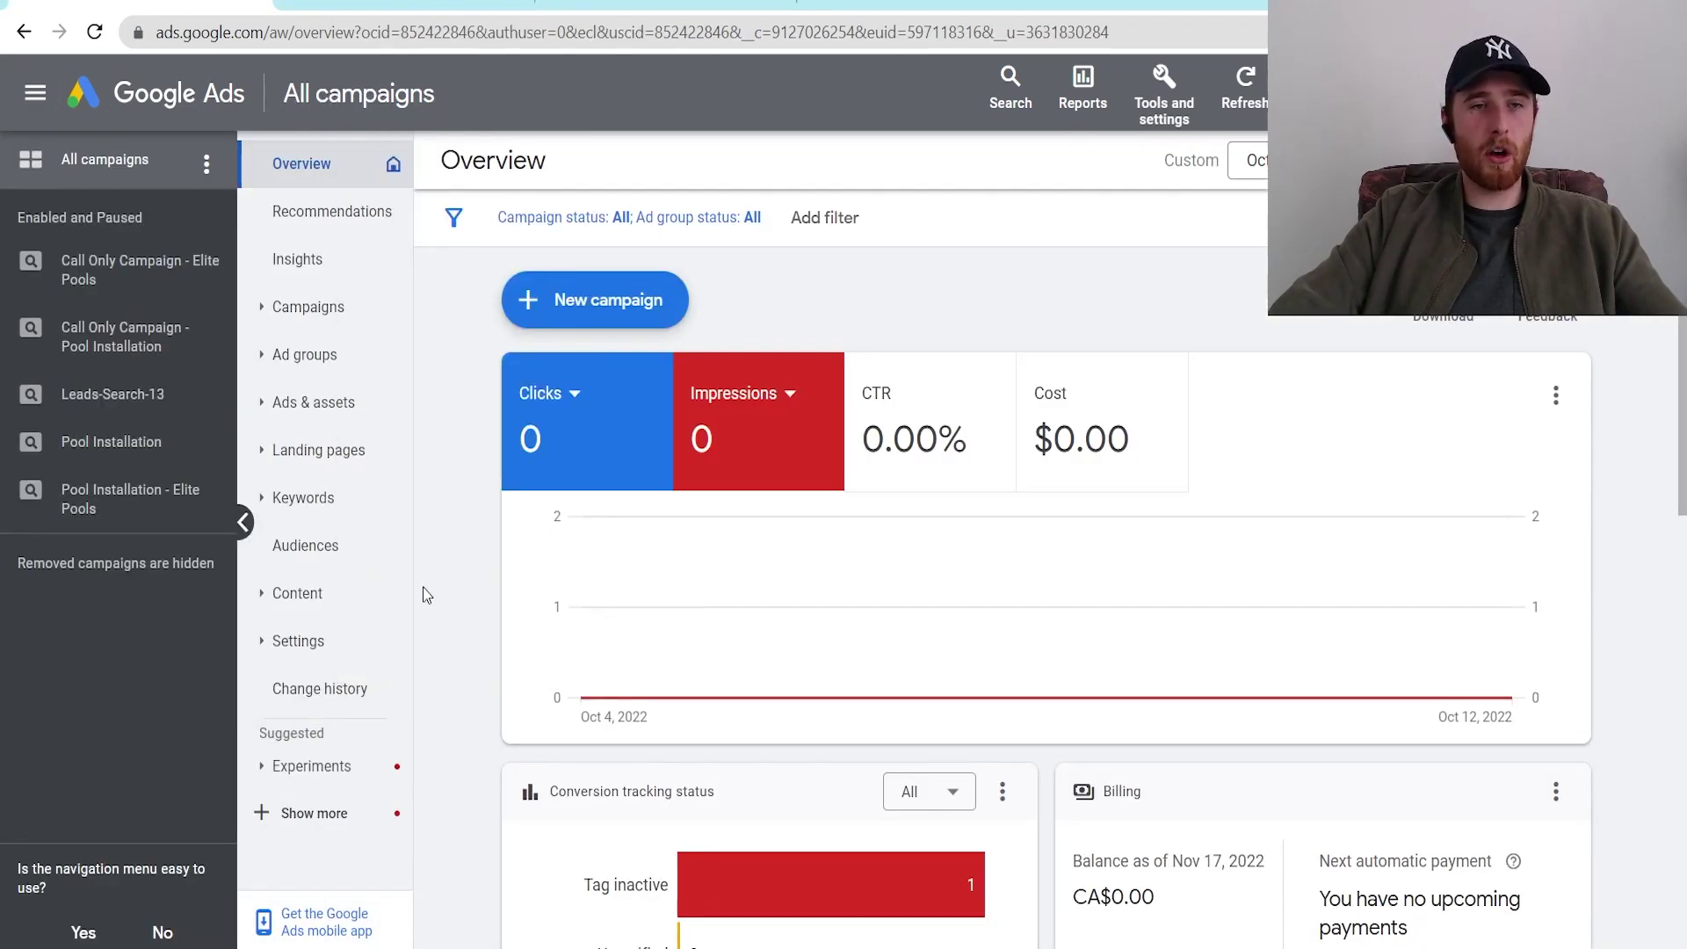
pyautogui.click(123, 464)
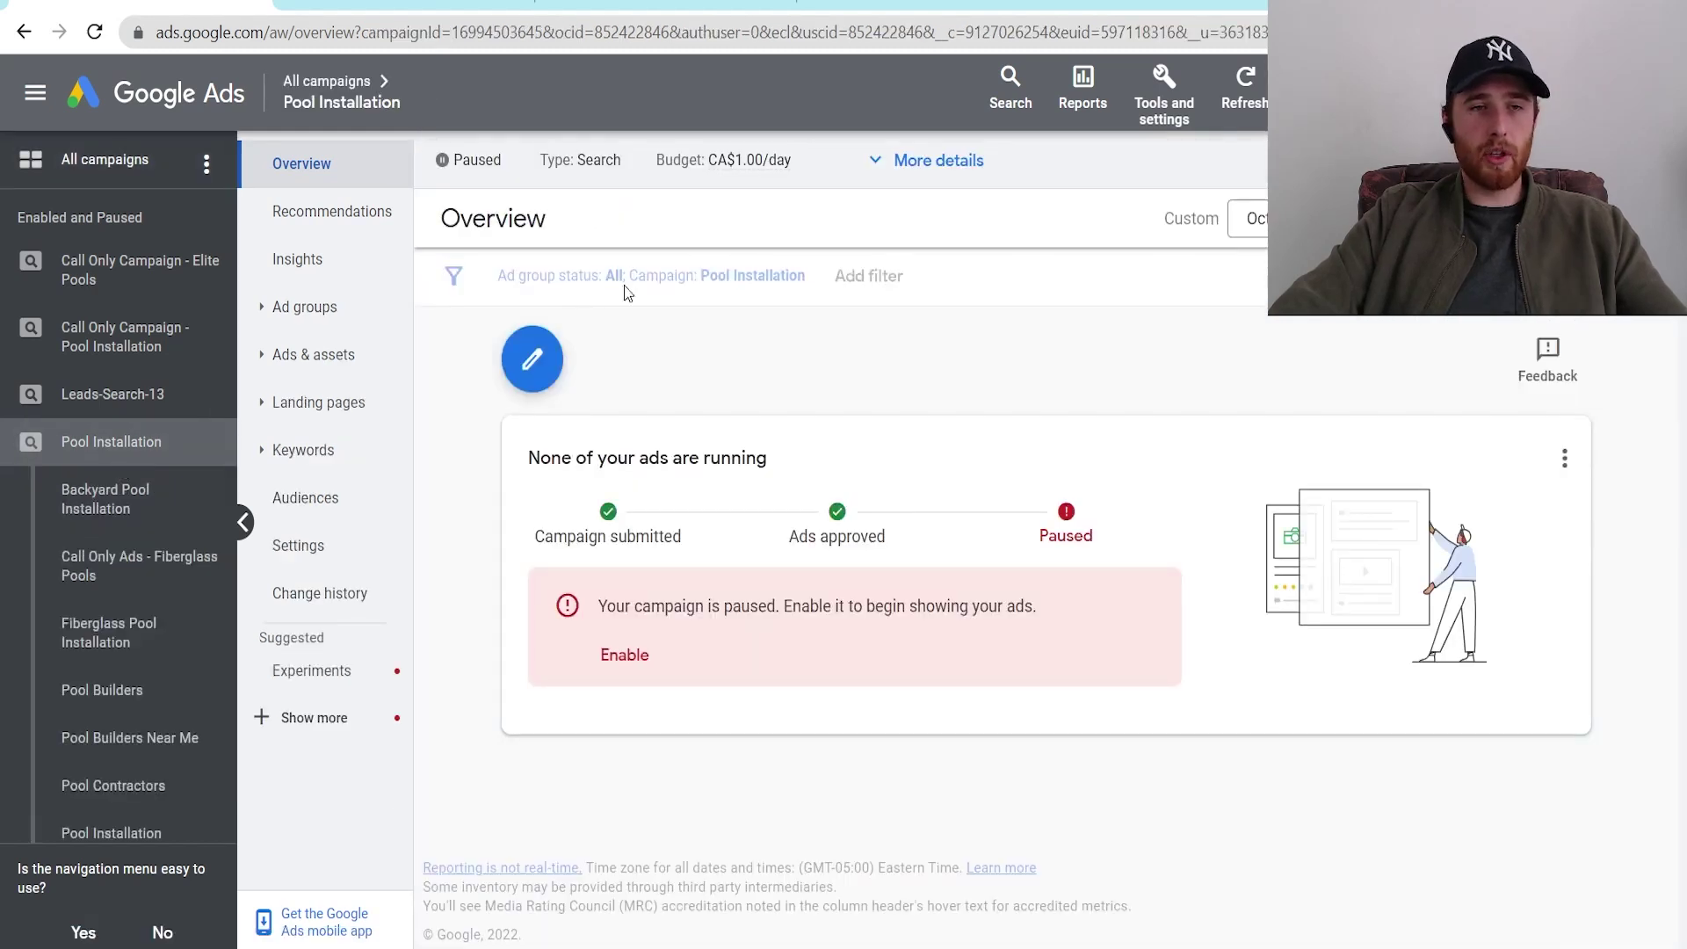
pyautogui.click(325, 466)
pyautogui.scroll(-2, 1345, 599)
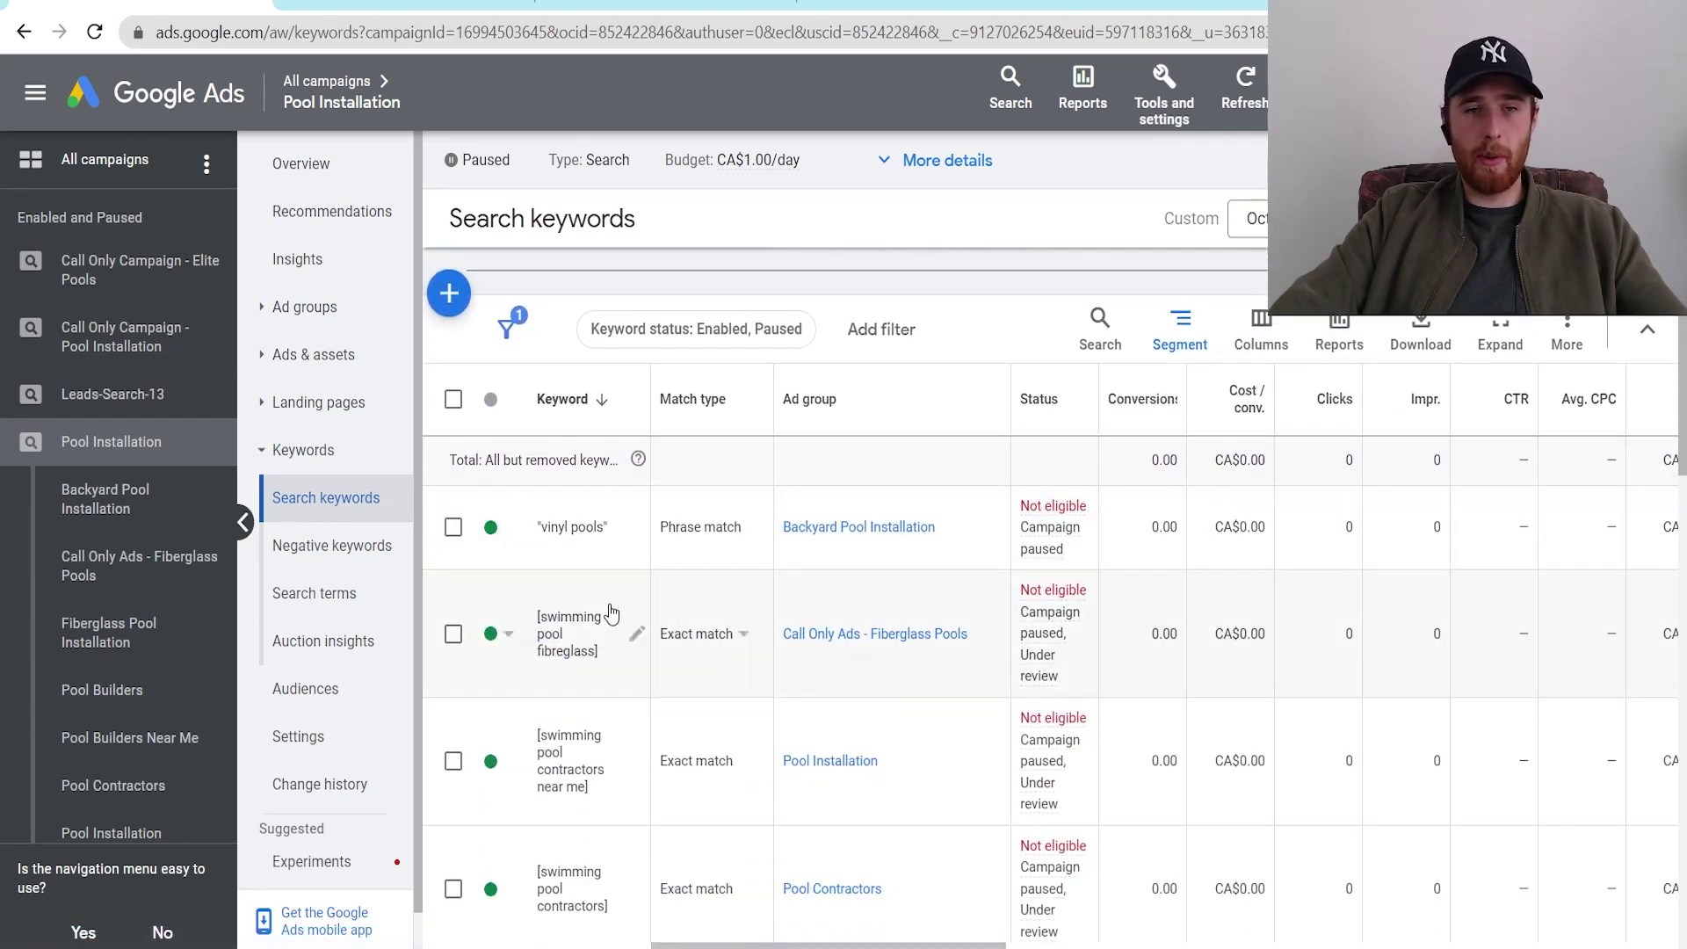
pyautogui.scroll(-1, 665, 621)
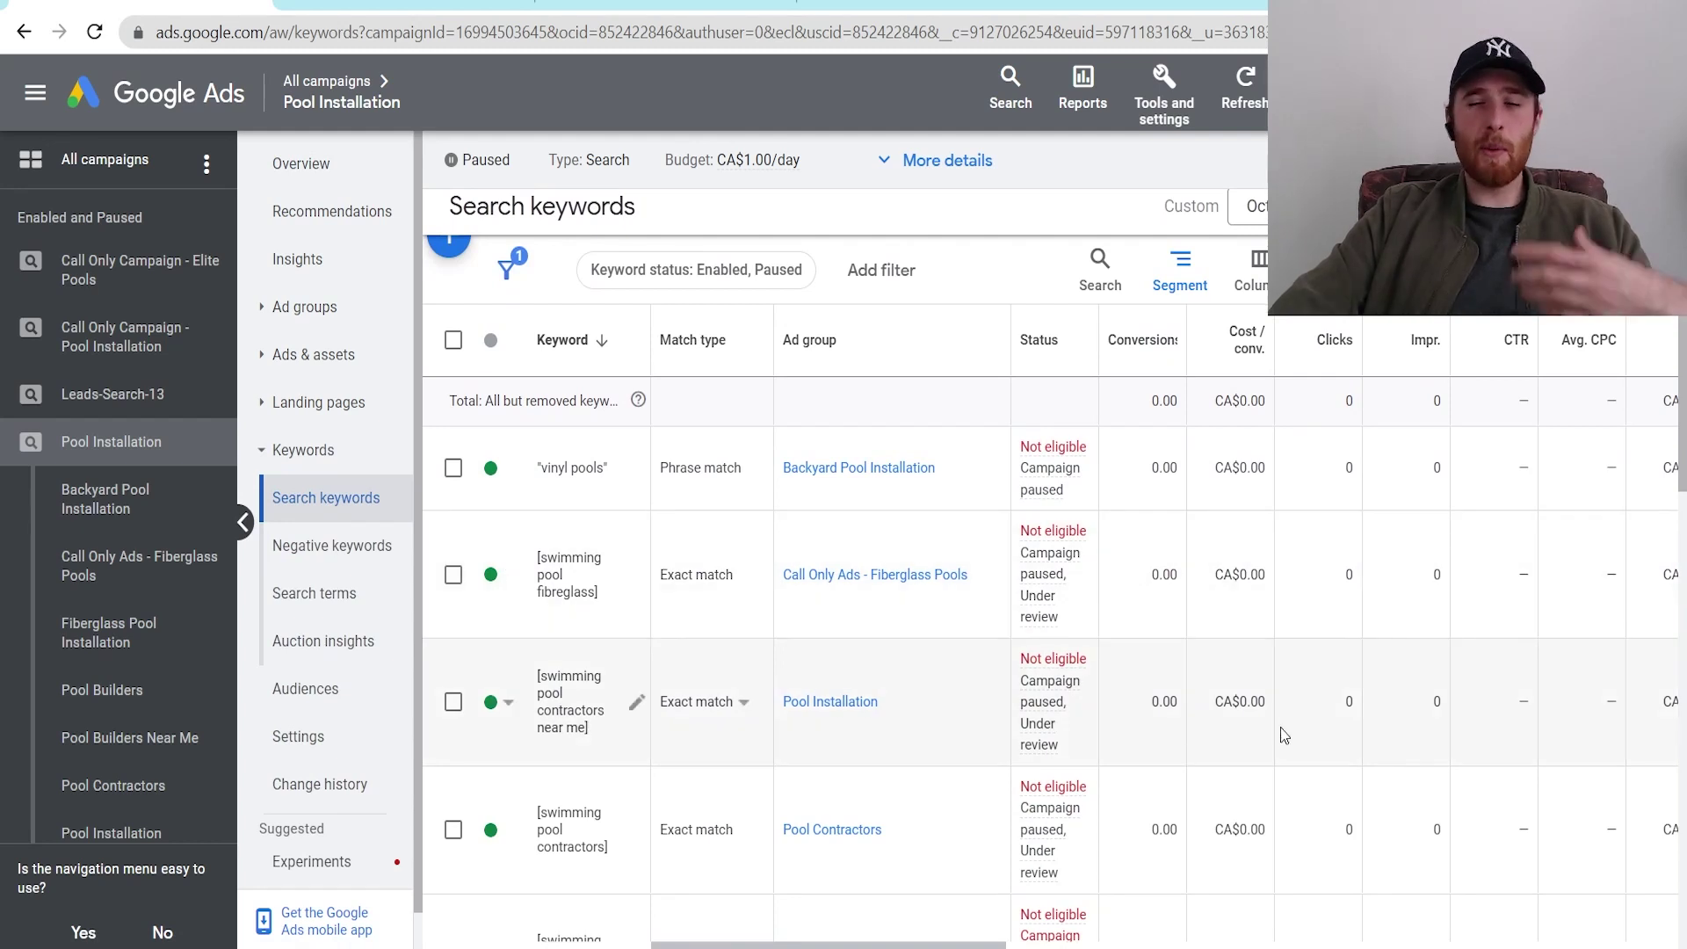
pyautogui.scroll(1, 1279, 736)
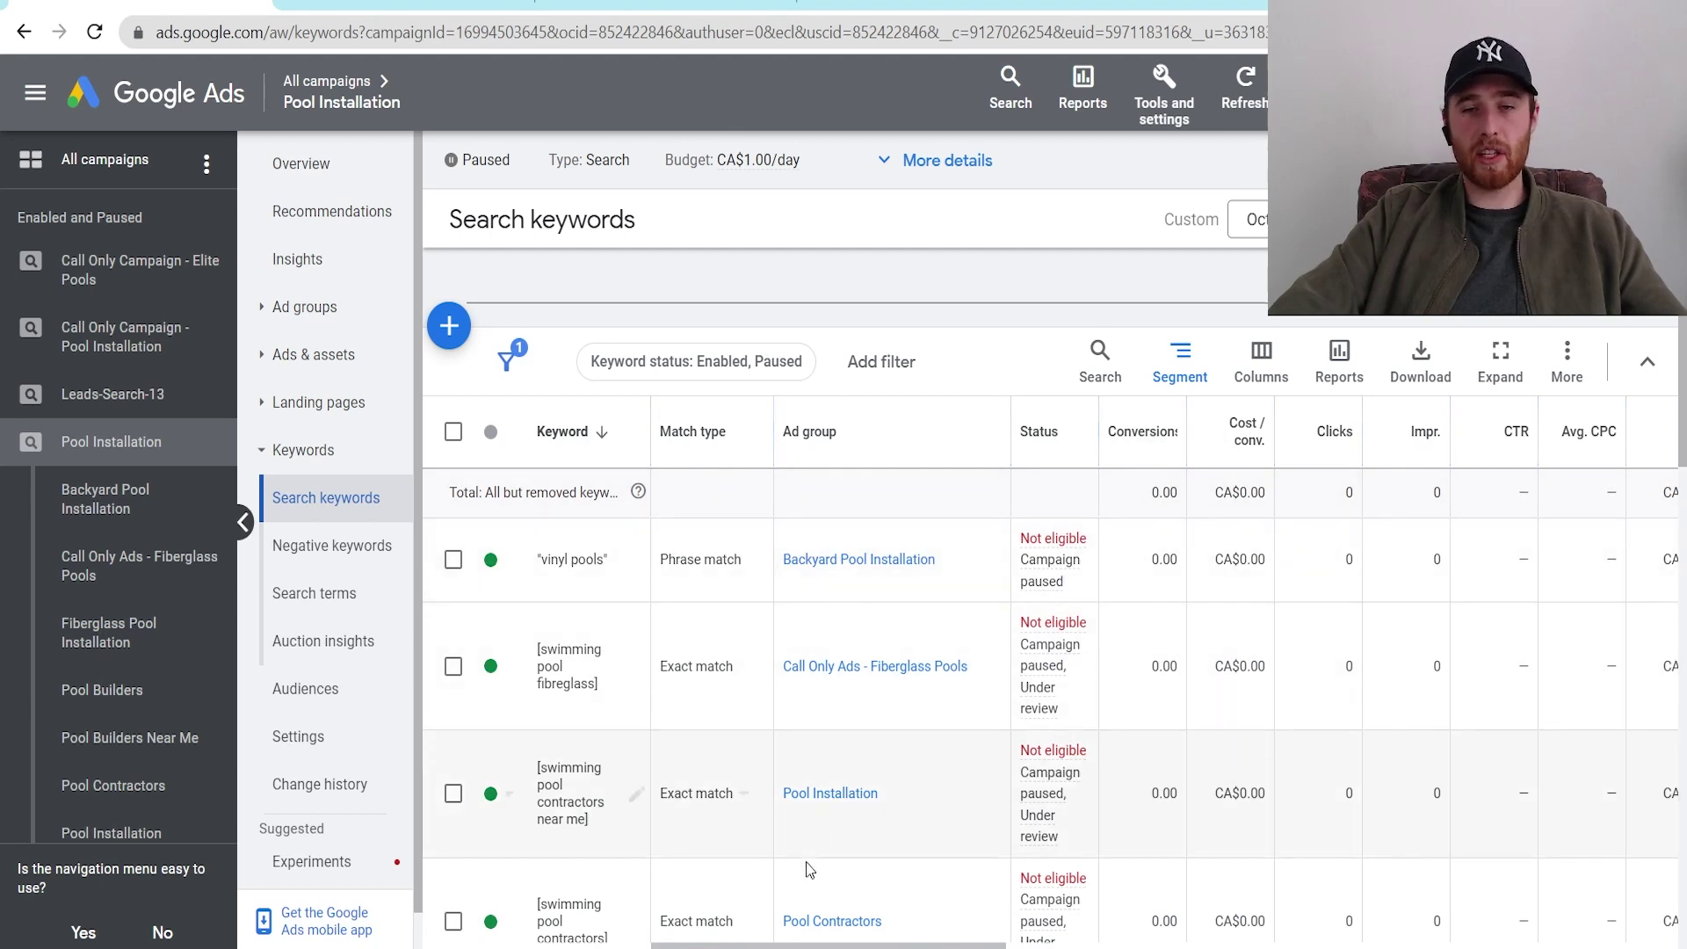
# Step: Pause the phrase match keyword "vinyl pools" in the Pool Installation campaign after checking the performance columns
pyautogui.moveTo(839, 945); pyautogui.dragTo(970, 946)
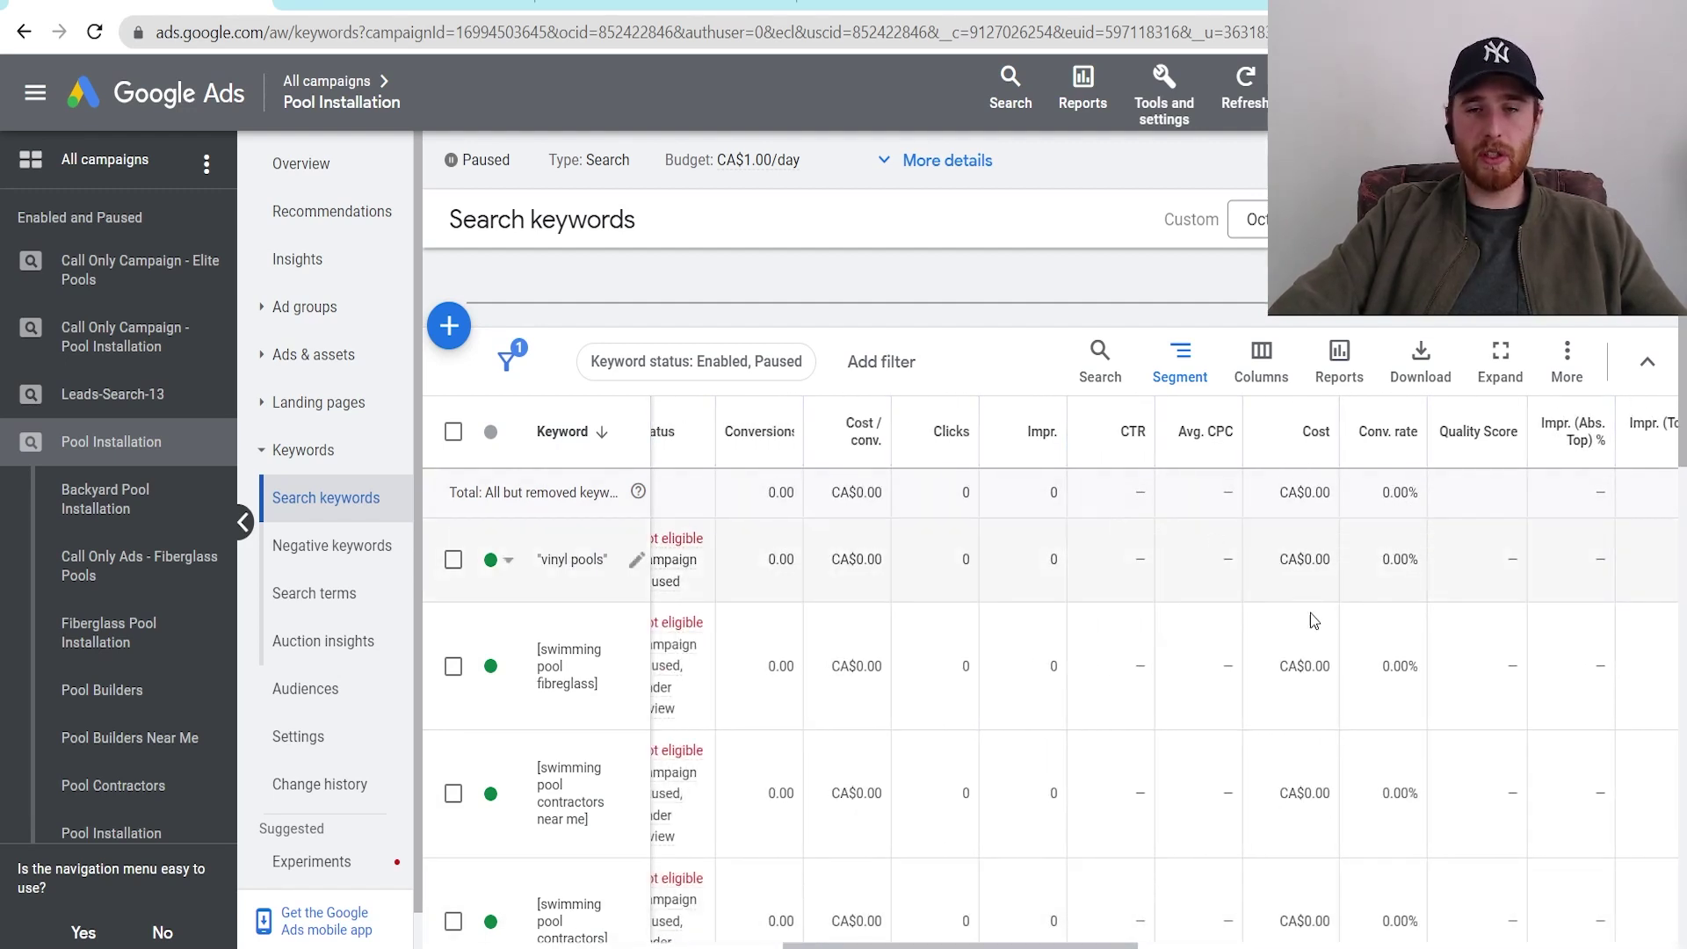
pyautogui.hscroll(-4, 1283, 641)
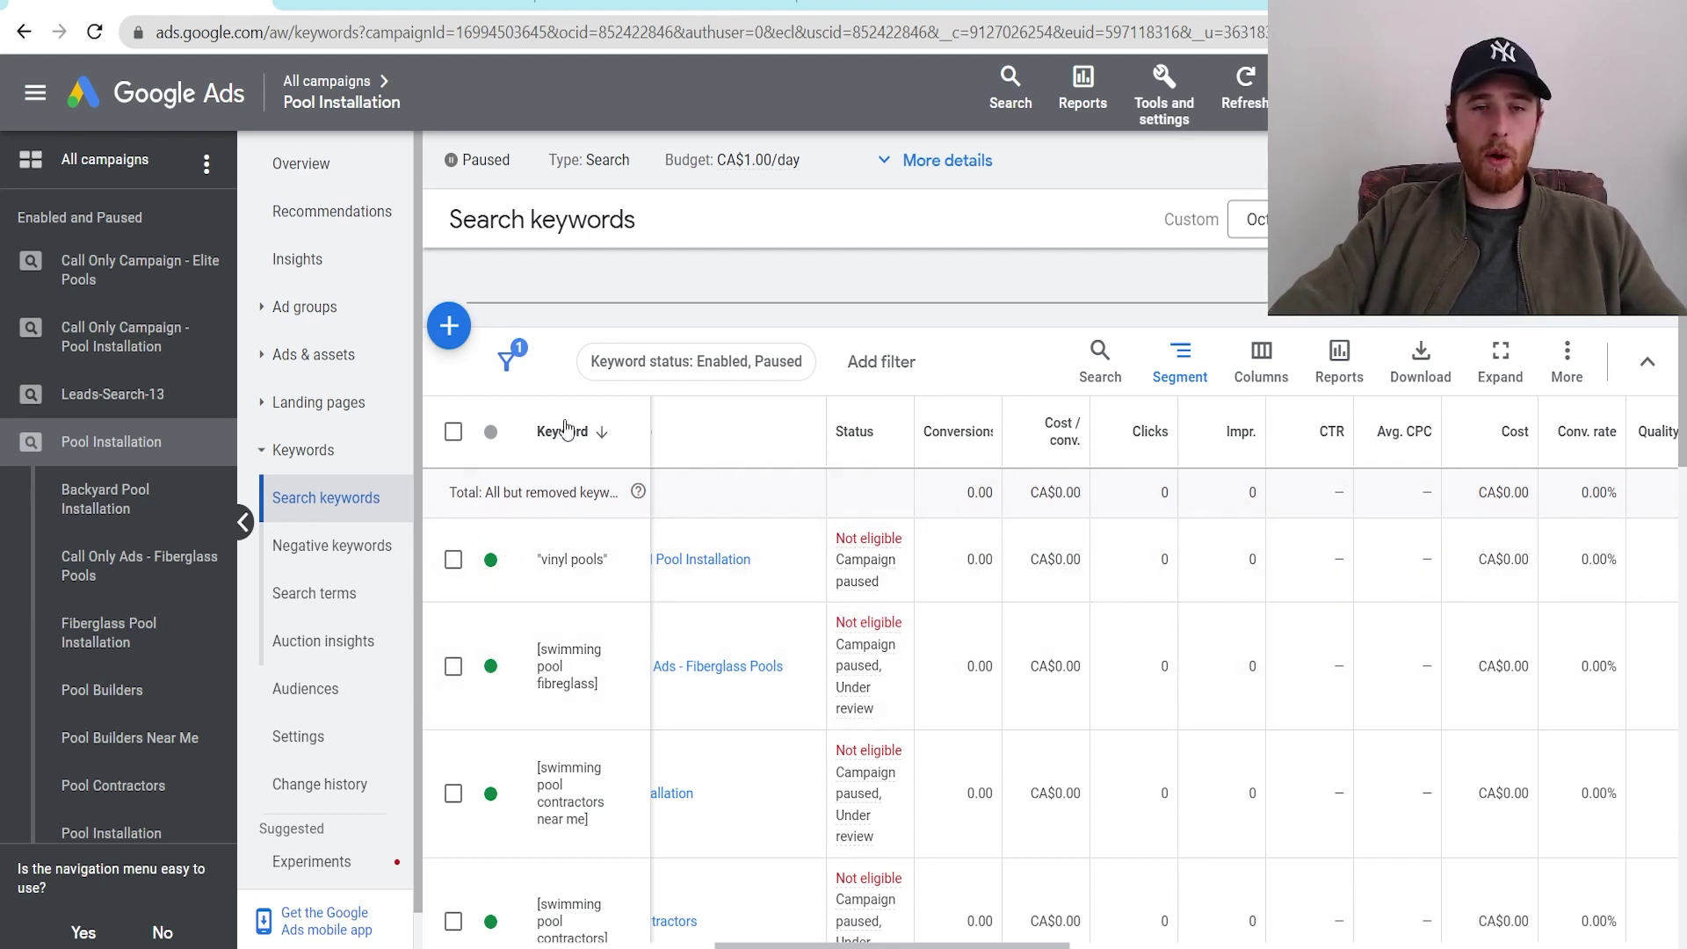
pyautogui.click(507, 562)
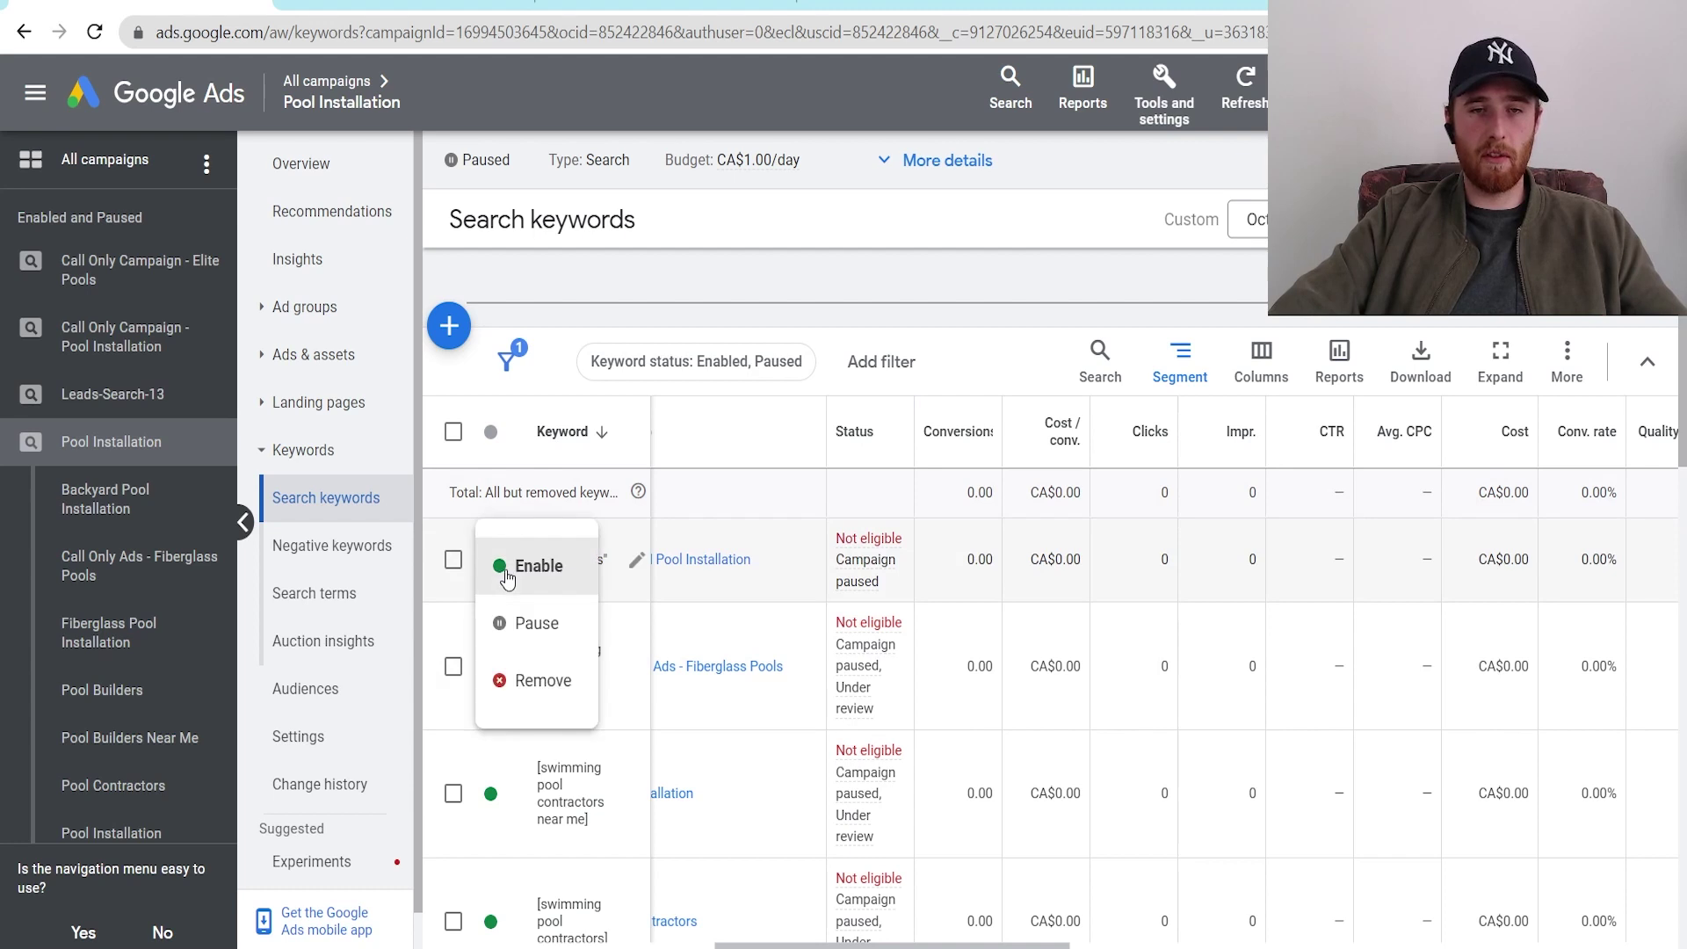
pyautogui.click(527, 626)
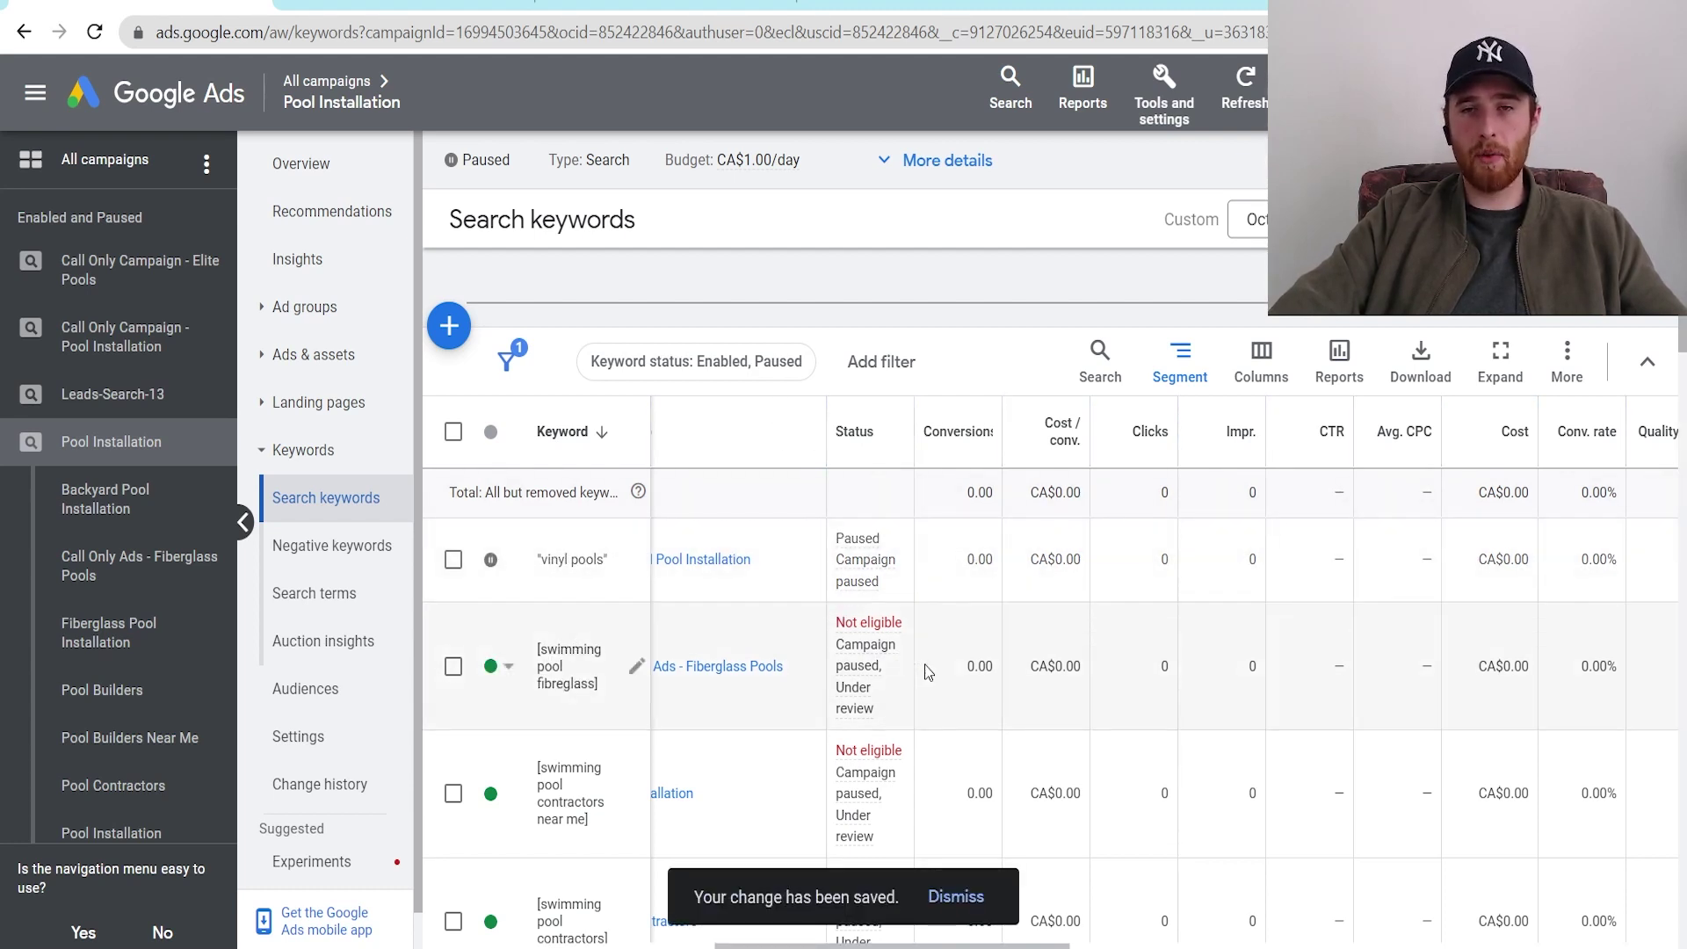
pyautogui.moveTo(965, 944); pyautogui.dragTo(1058, 946)
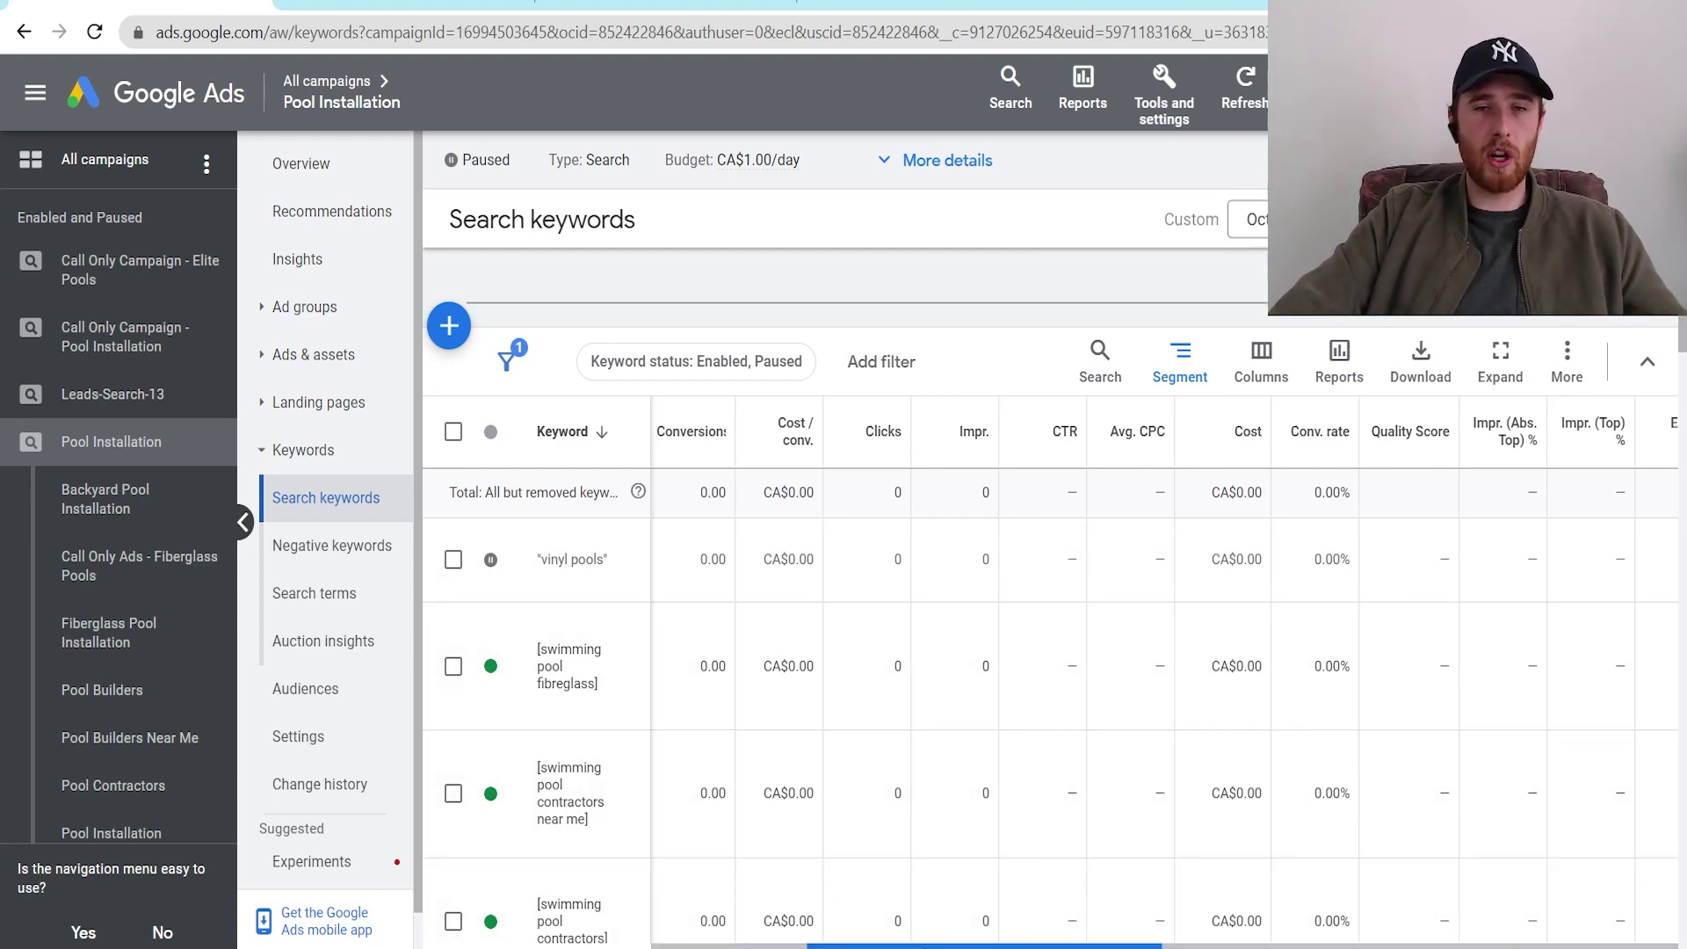
# Step: Examine the Pool Installation search keywords across the quality score, ad relevance, landing page experience, status, conversion and cost columns
pyautogui.moveTo(964, 945); pyautogui.dragTo(1481, 945)
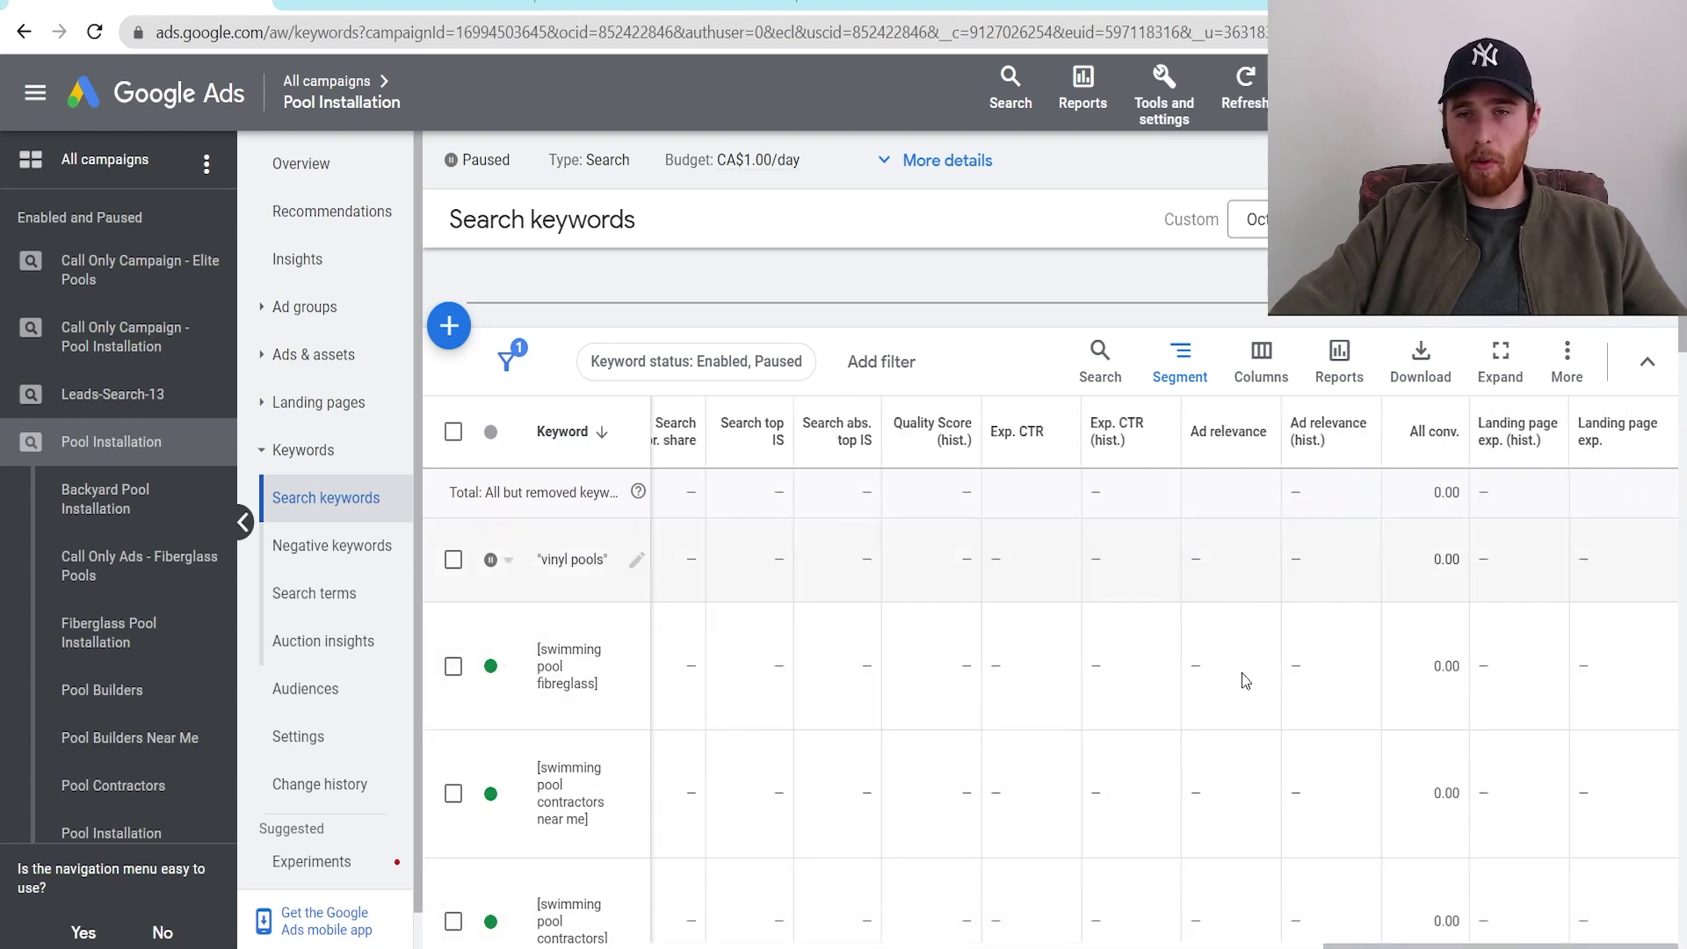
pyautogui.moveTo(1355, 945); pyautogui.dragTo(789, 945)
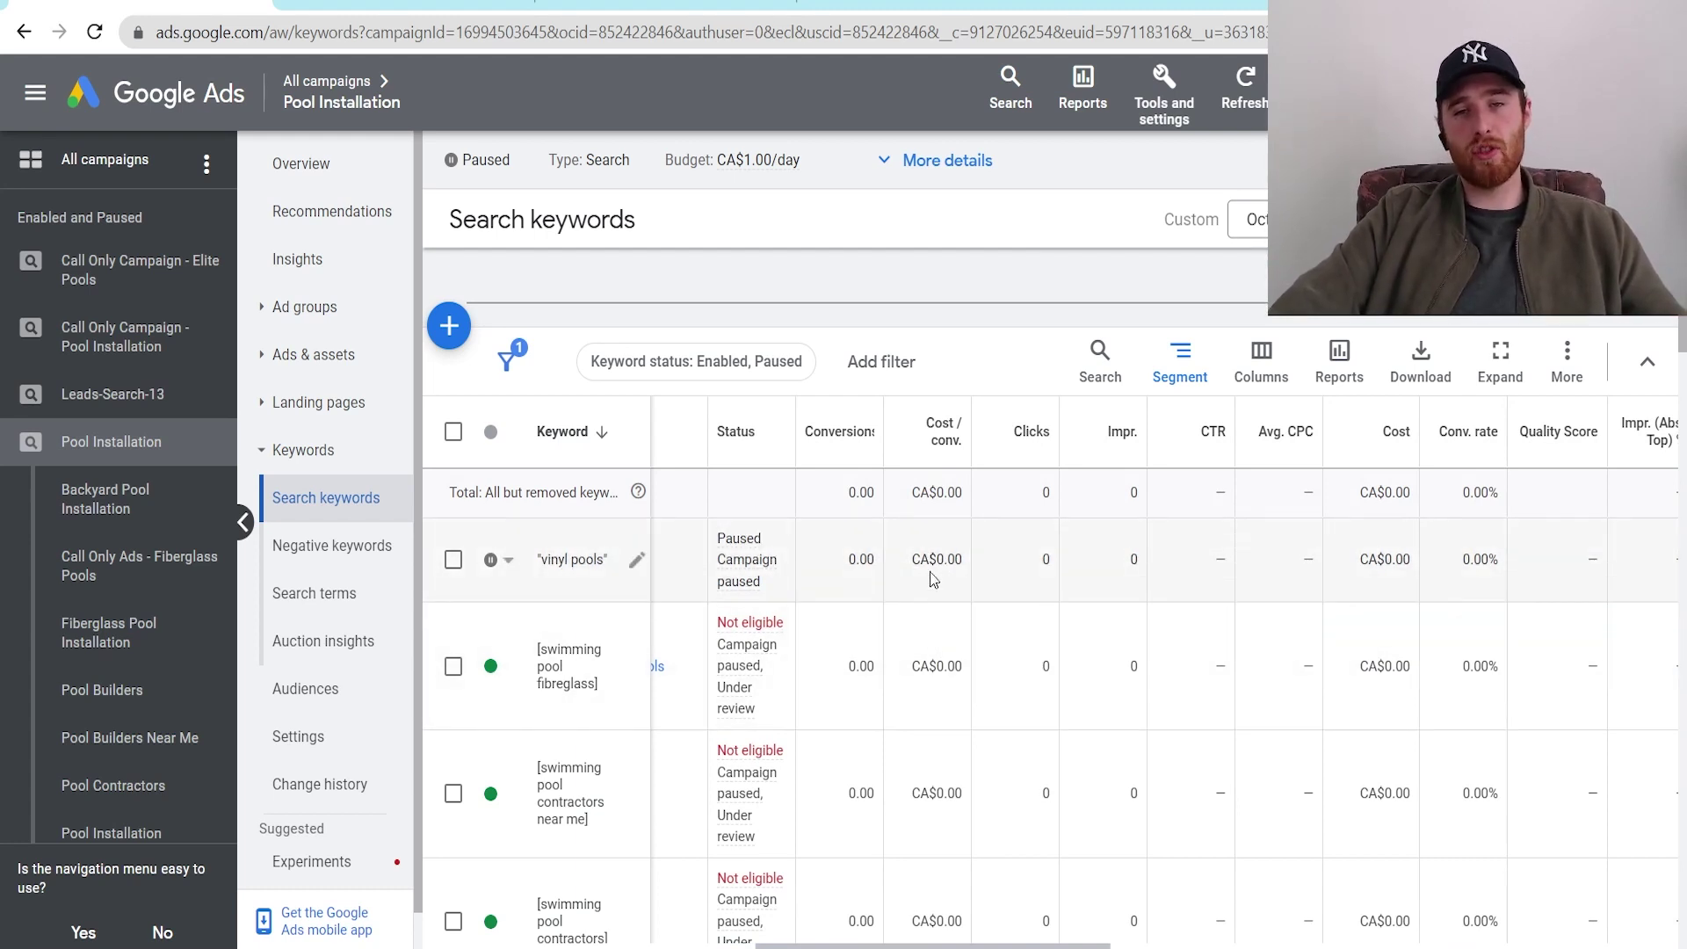
pyautogui.scroll(-1, 947, 676)
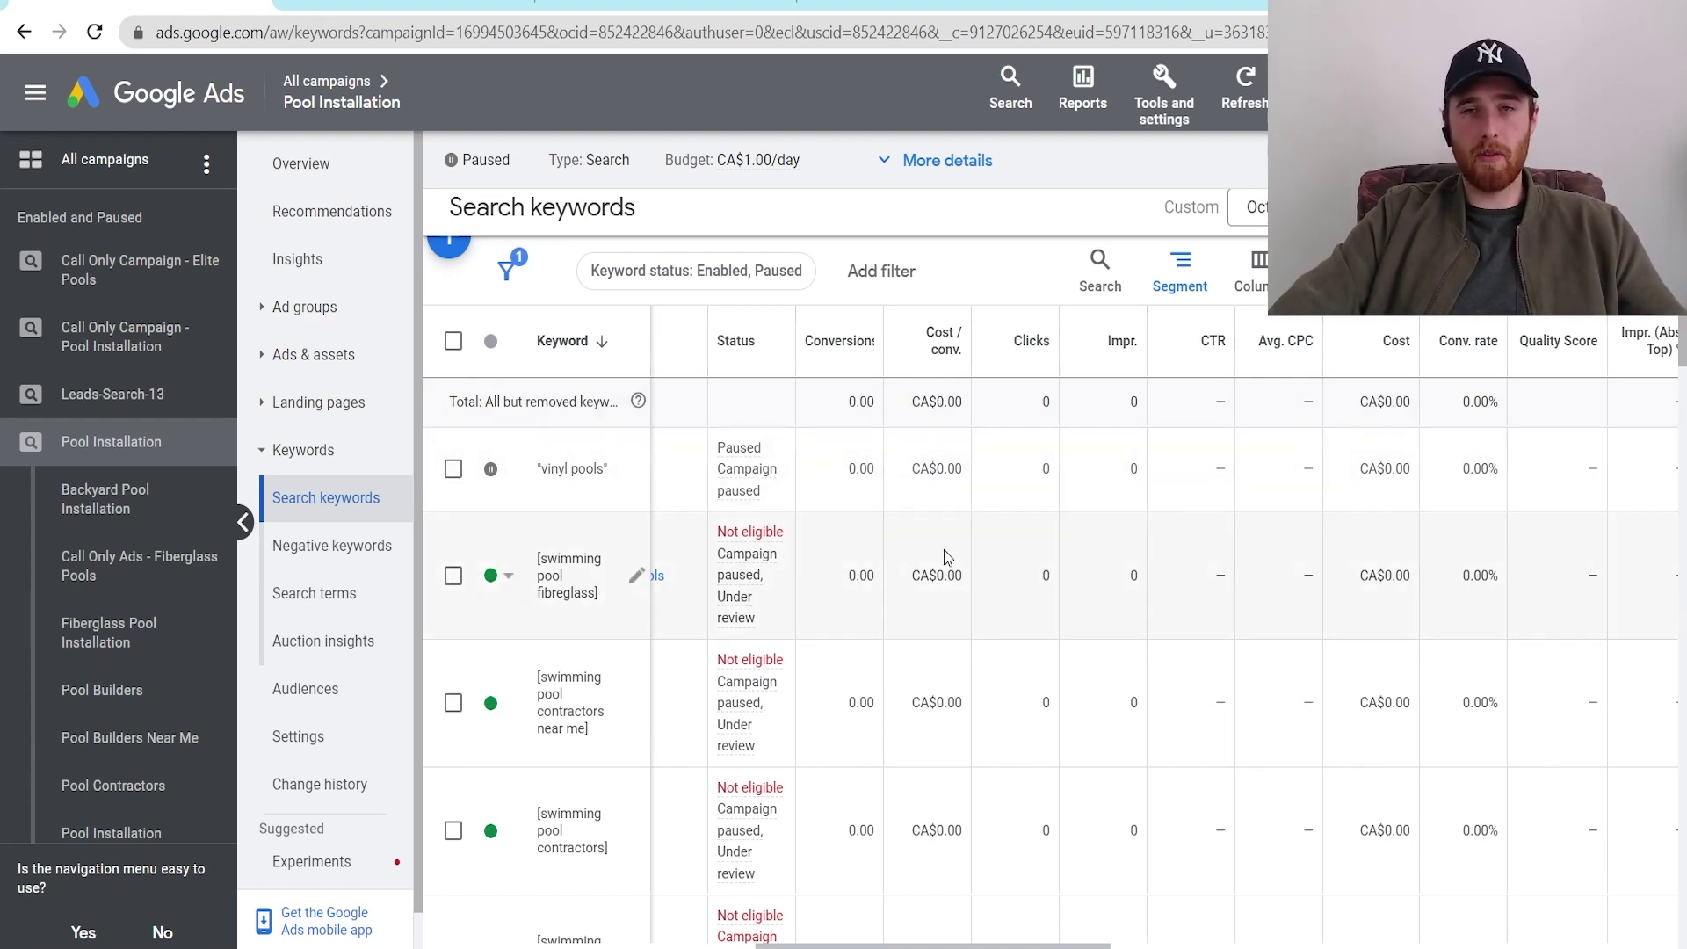
pyautogui.scroll(-2, 944, 562)
pyautogui.scroll(2, 953, 425)
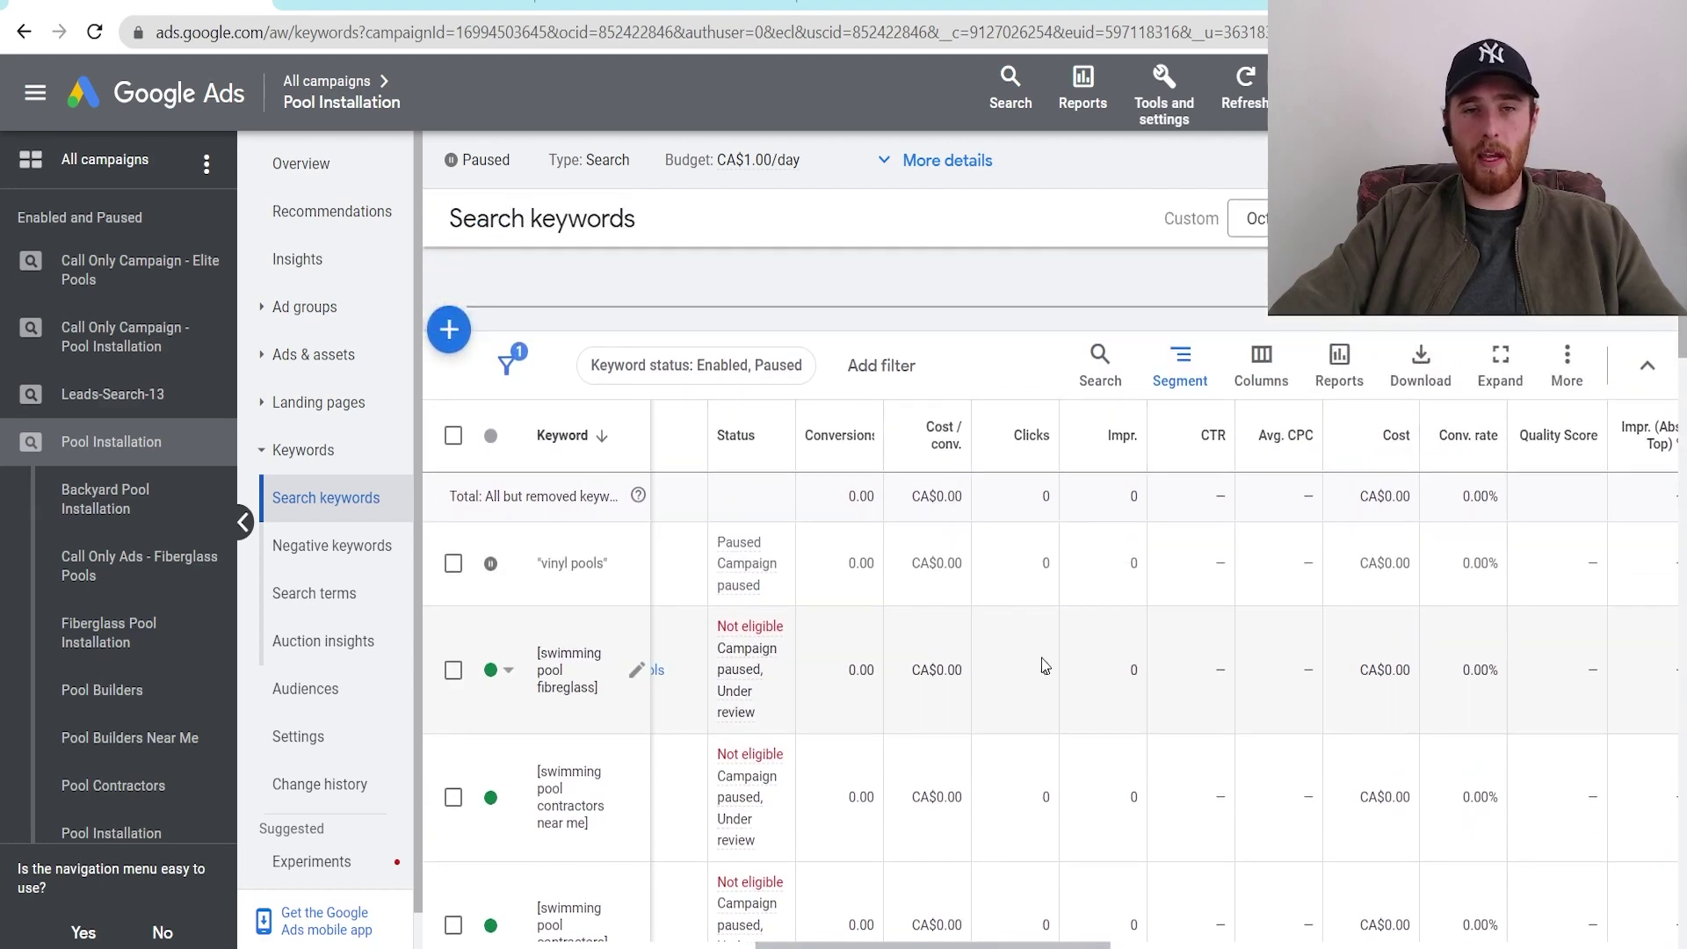
pyautogui.scroll(-1, 949, 685)
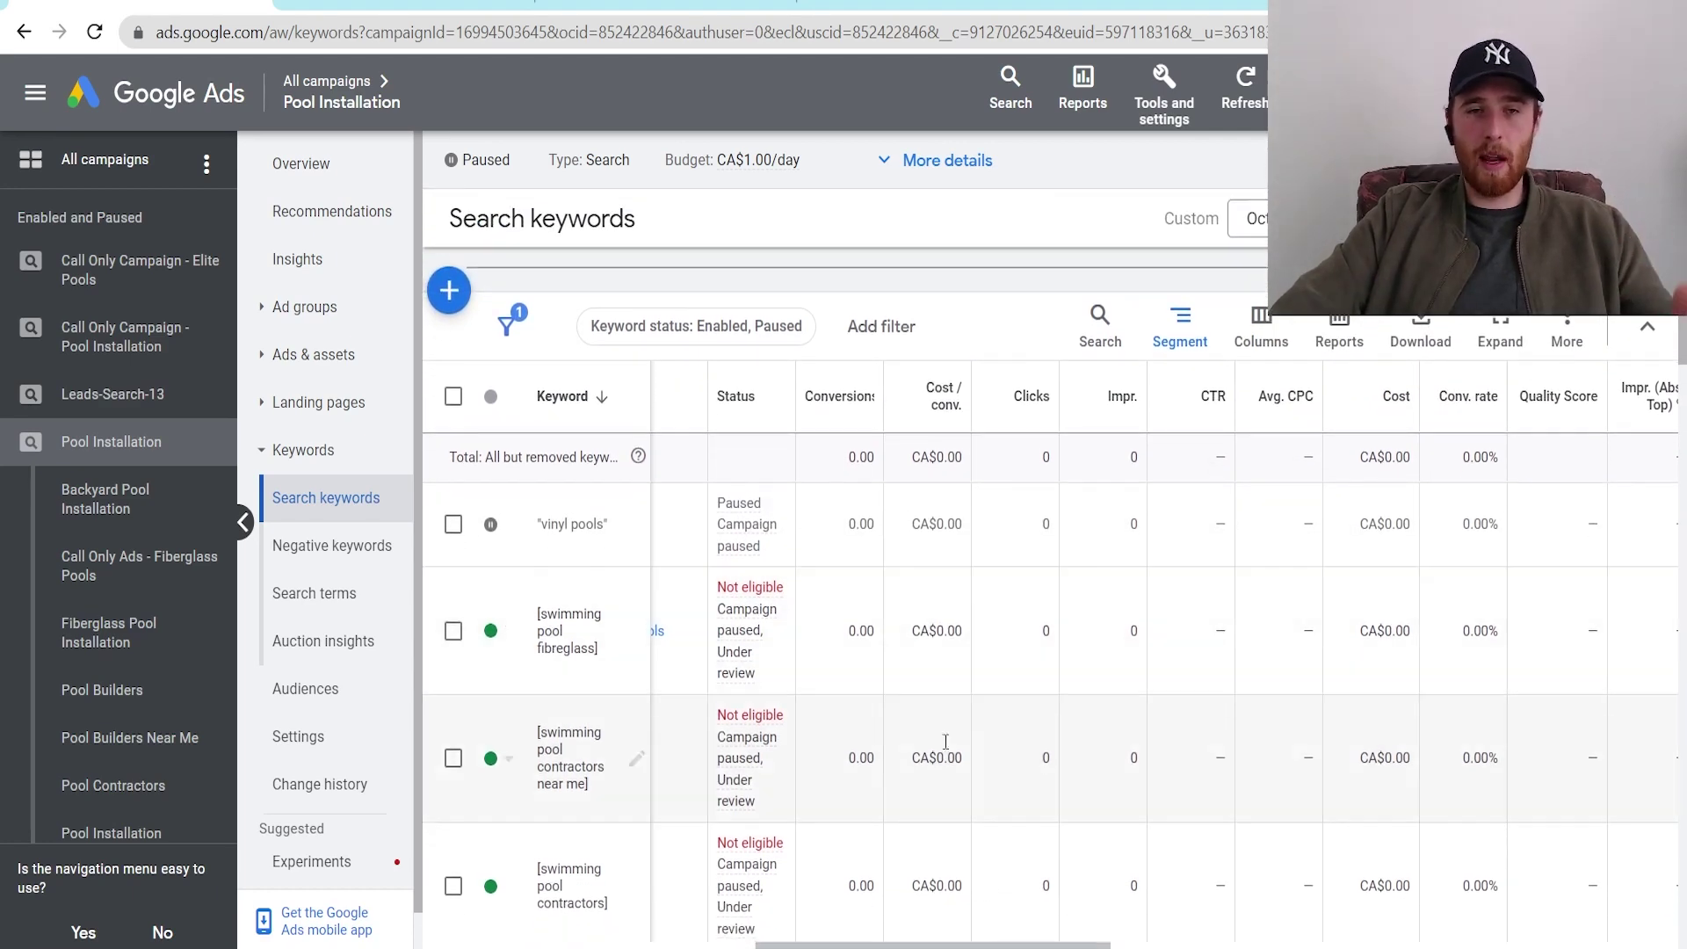
pyautogui.scroll(-1, 938, 710)
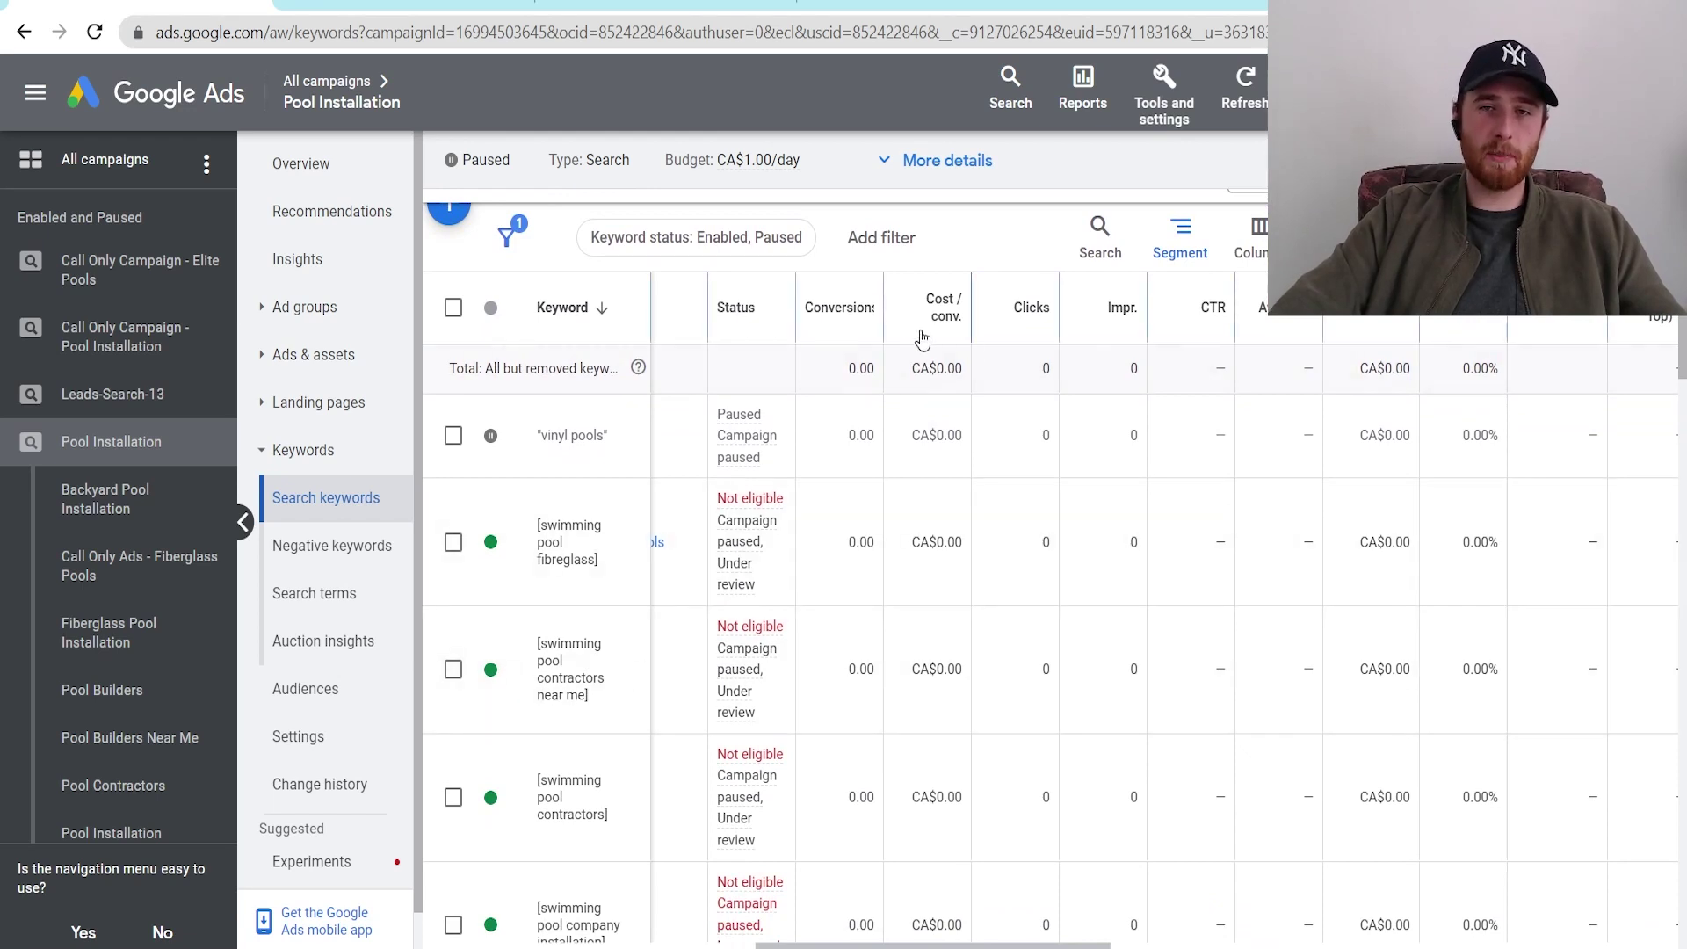
pyautogui.scroll(-1, 979, 562)
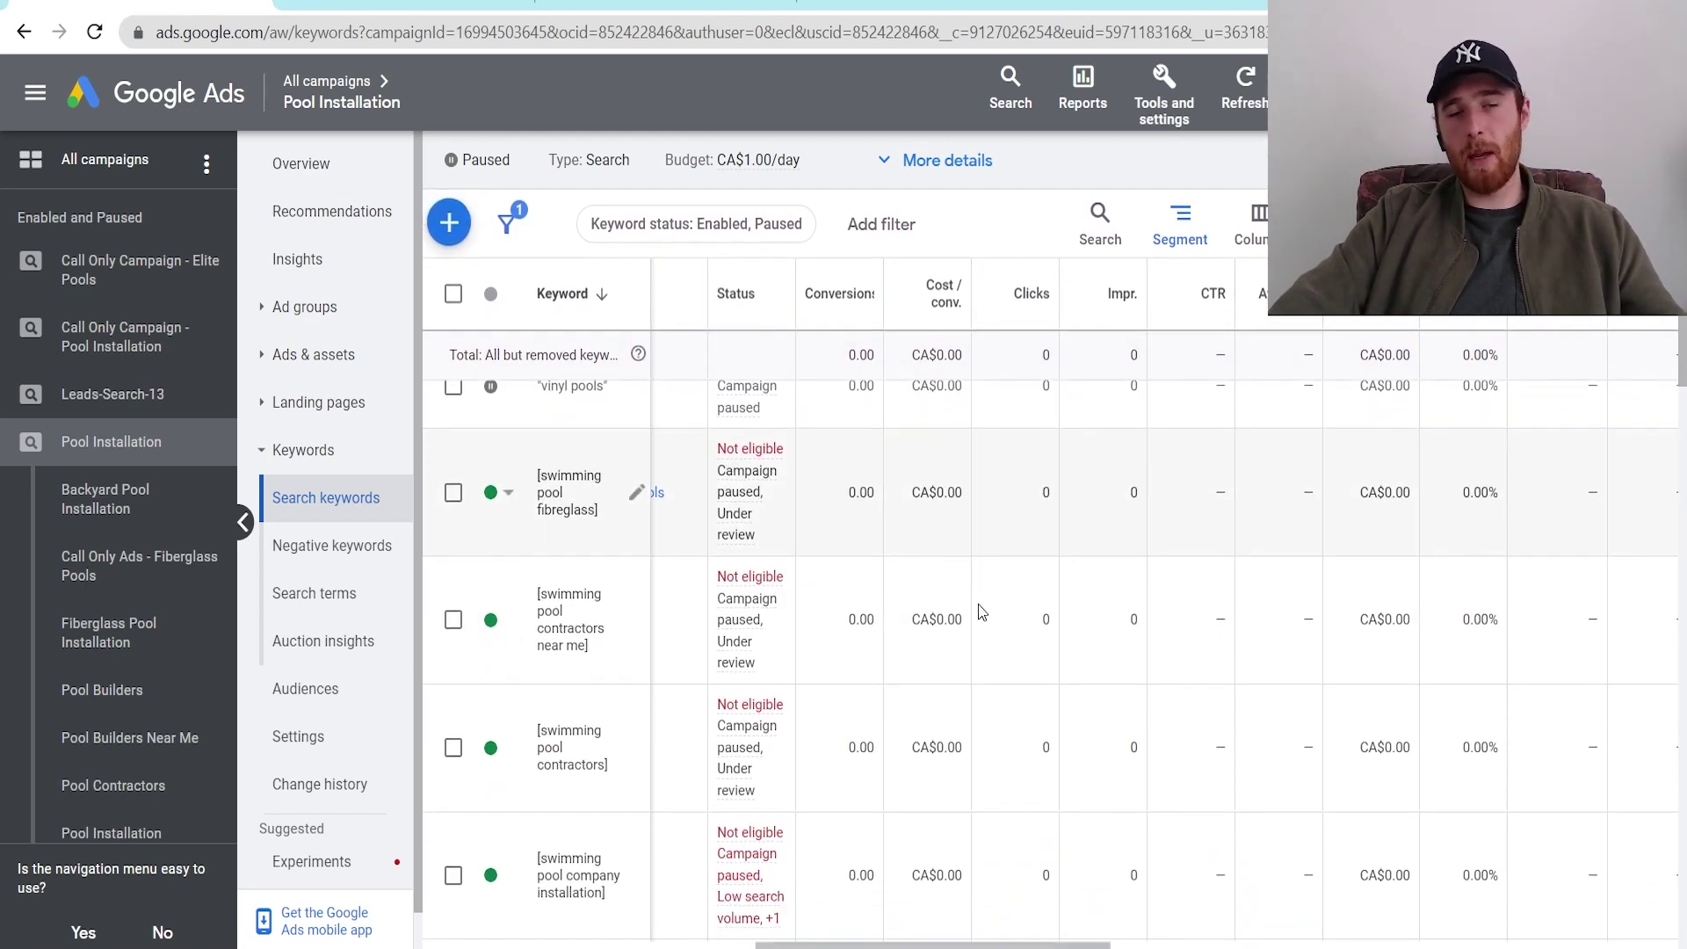
pyautogui.scroll(3, 975, 524)
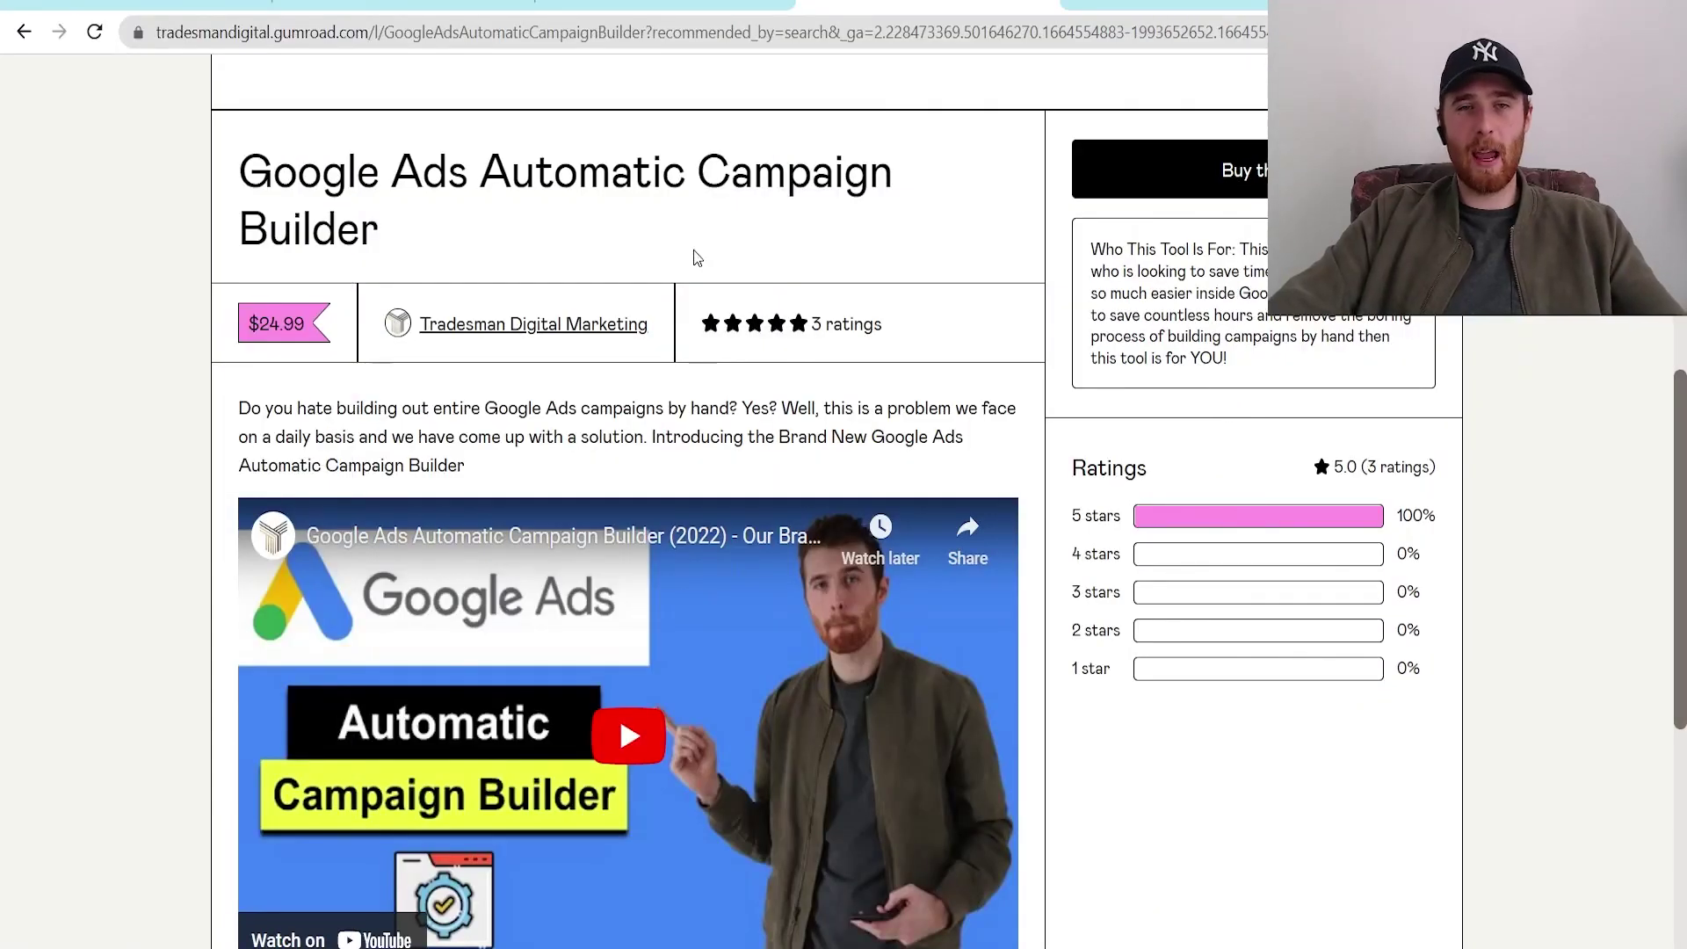
# Step: Review the Google Ads Automatic Campaign Builder product page on Gumroad, including its description, price and ratings
pyautogui.scroll(-3, 1521, 418)
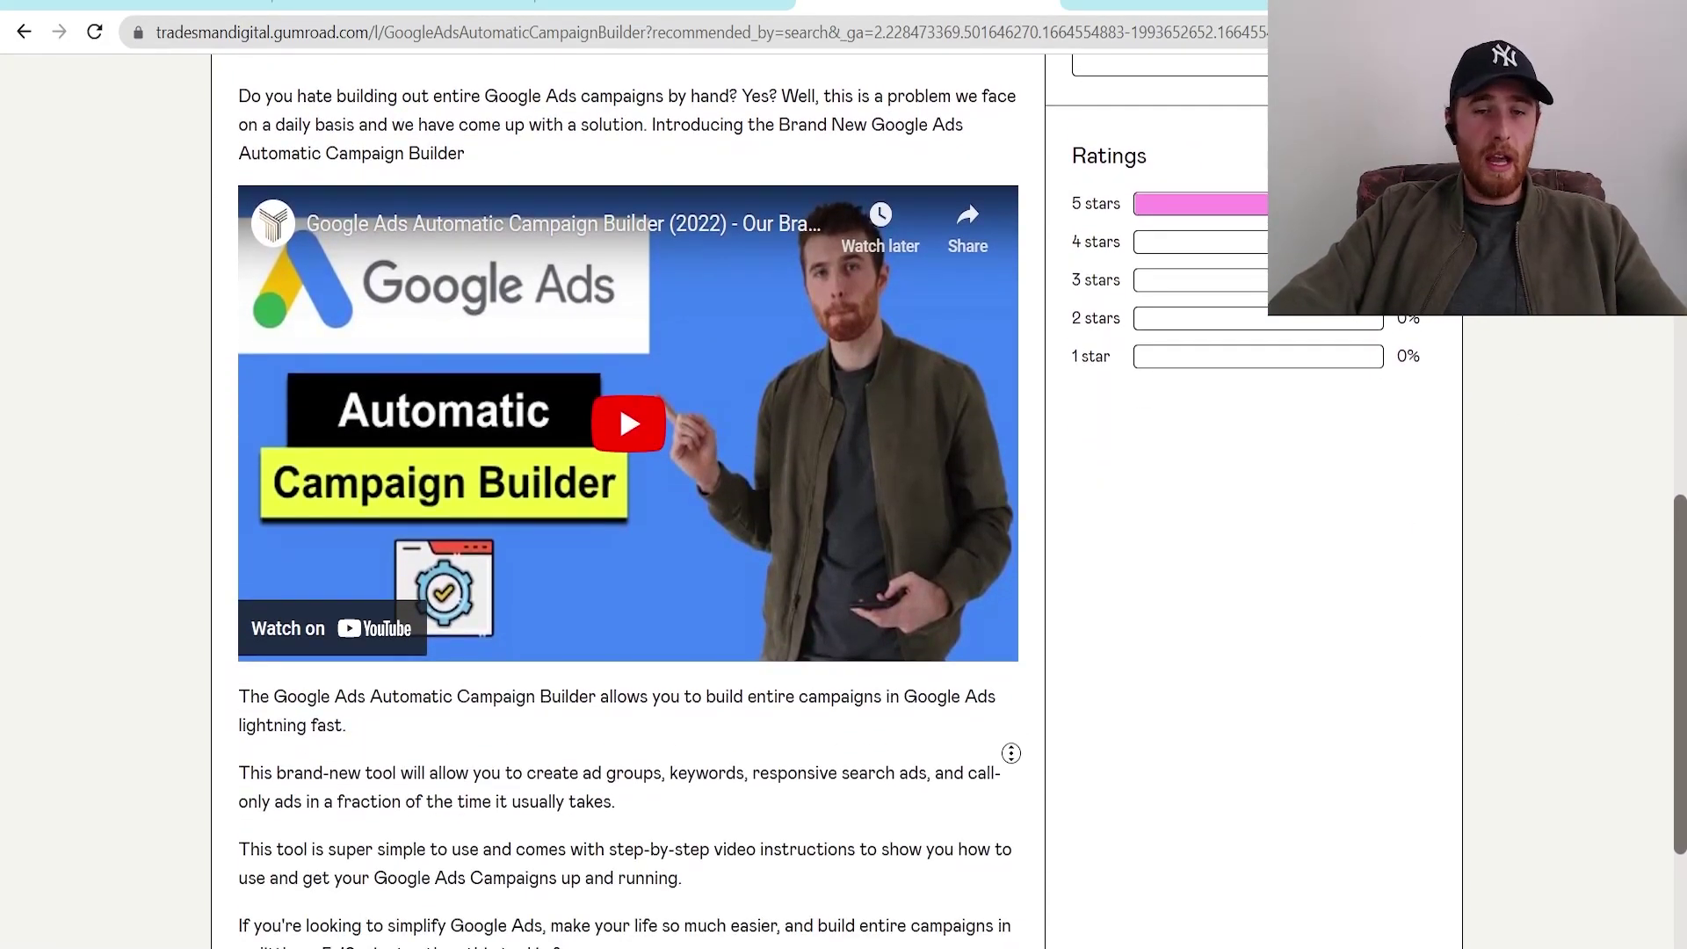
pyautogui.scroll(-1, 664, 713)
pyautogui.scroll(2, 1445, 565)
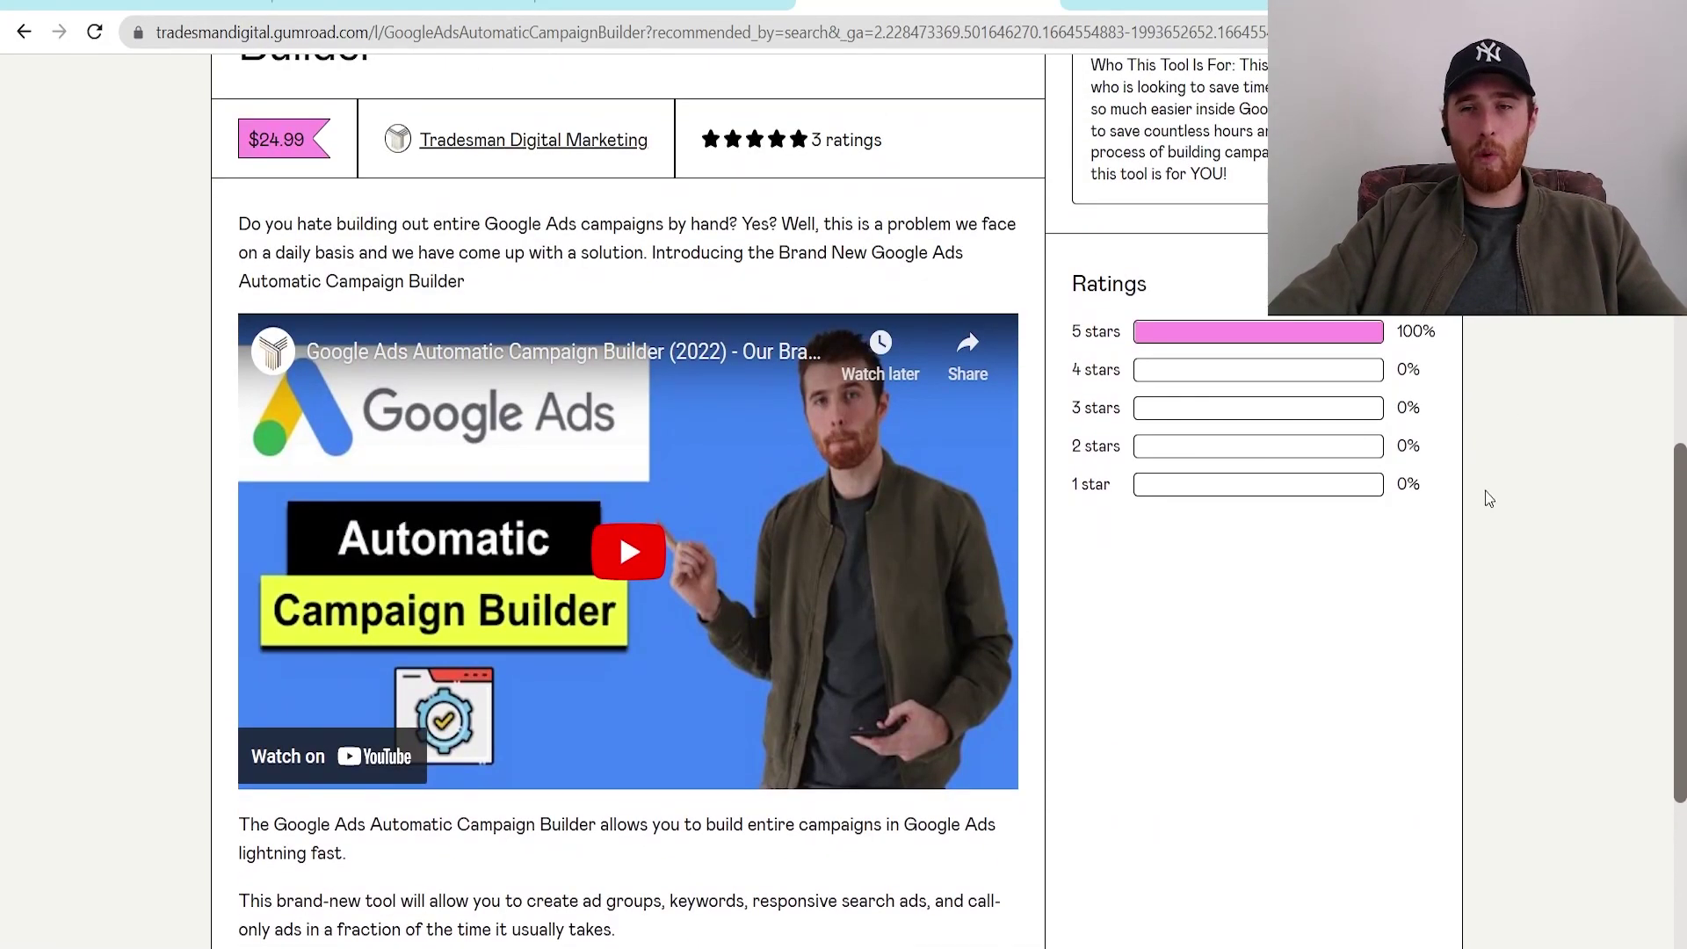
pyautogui.scroll(2, 1480, 513)
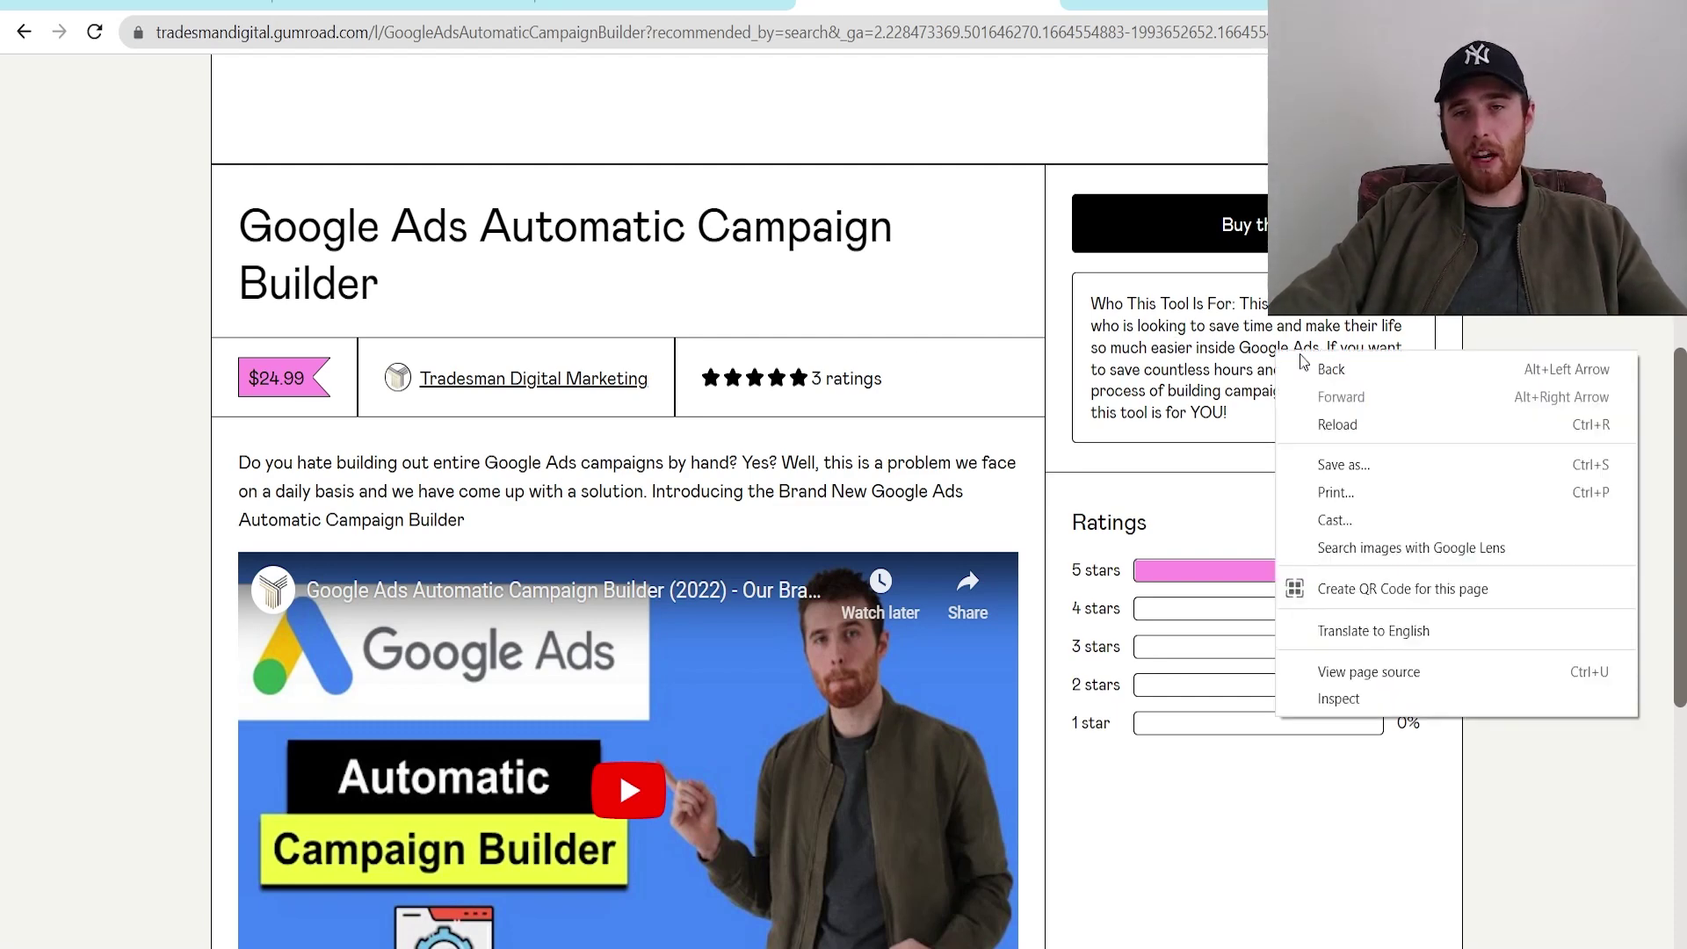
pyautogui.scroll(-2, 1351, 365)
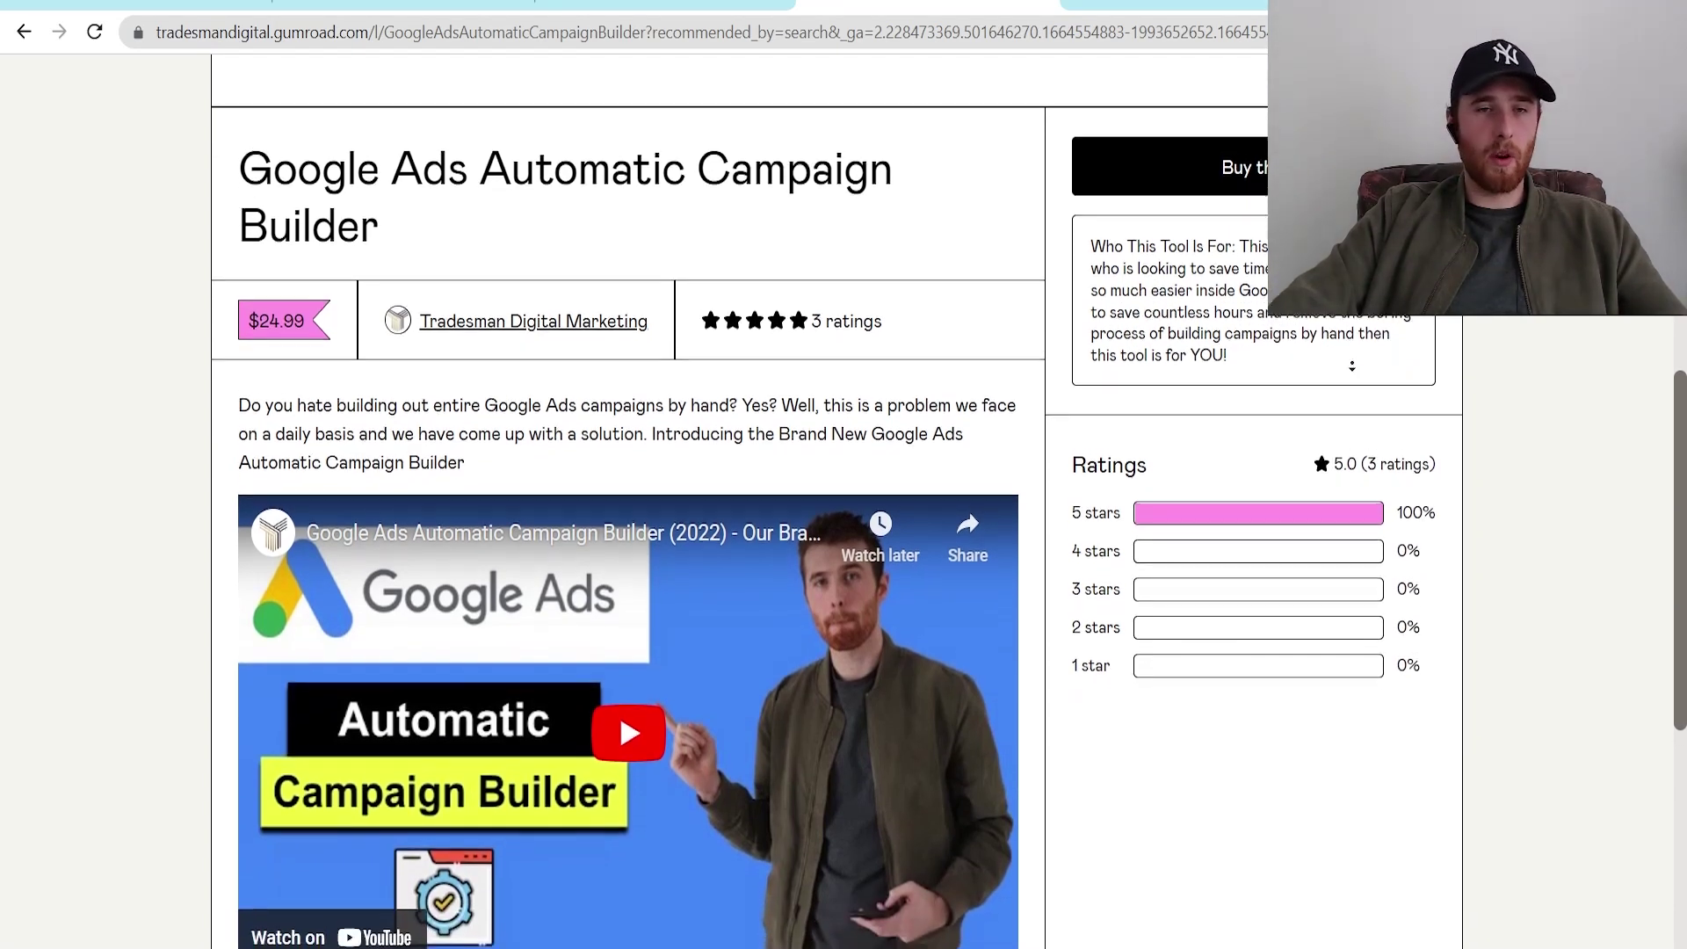